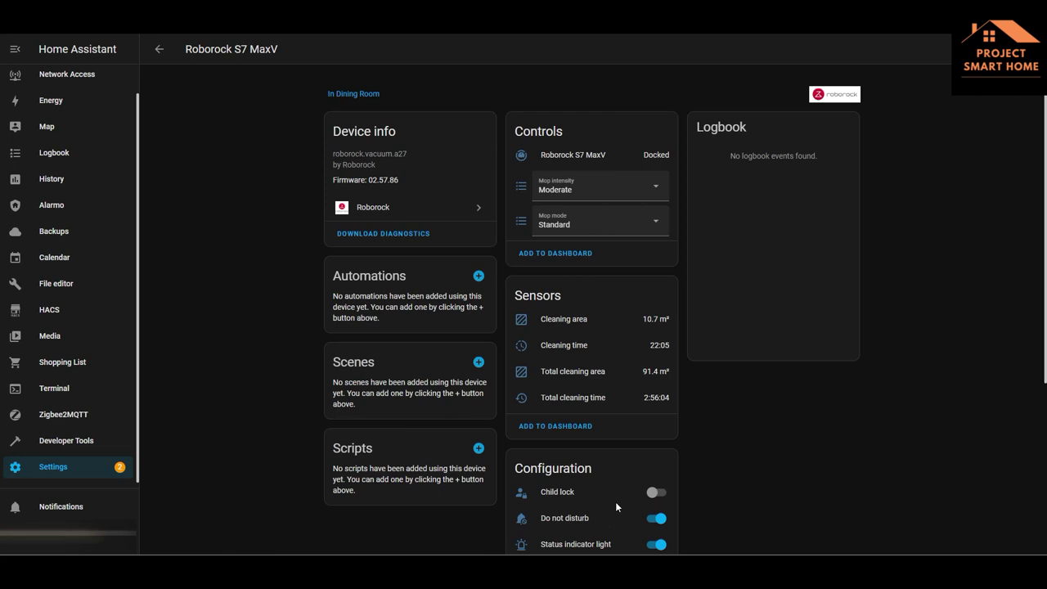
Open the Roborock integration and review its list of entities, returning to the integration page
left_click(383, 205)
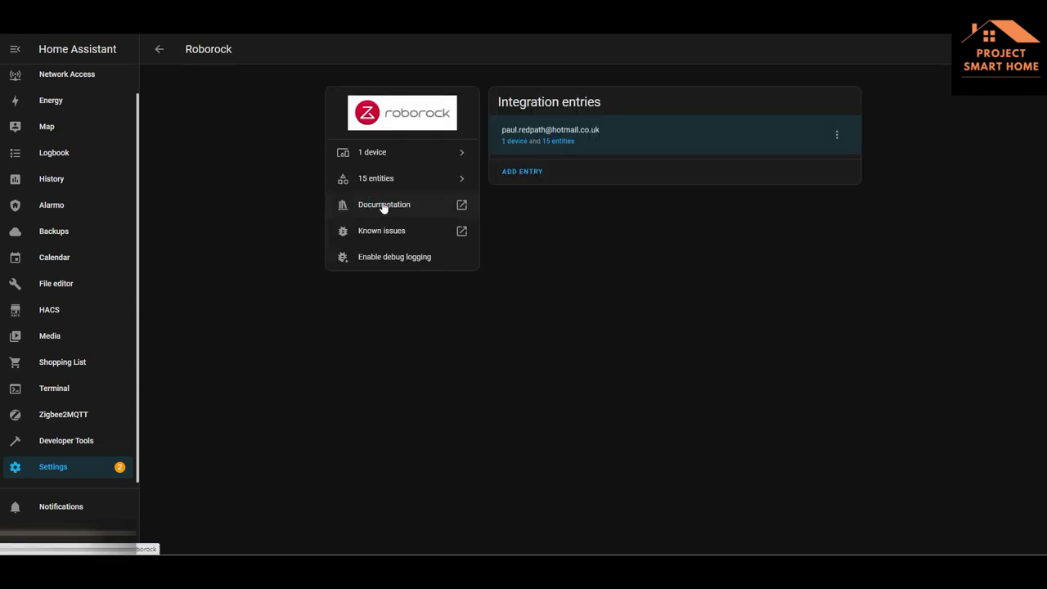
left_click(381, 179)
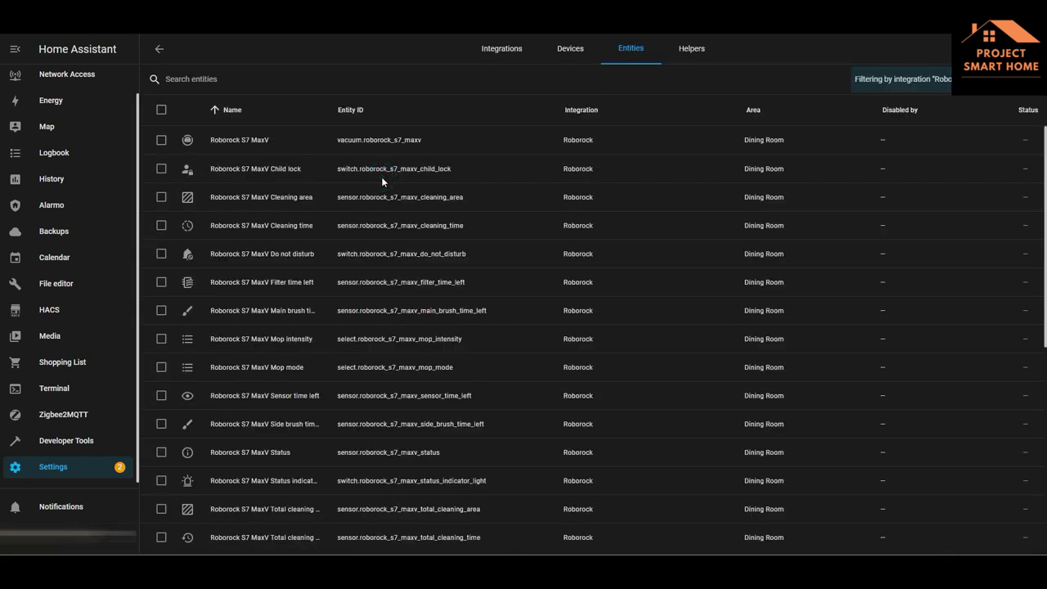
scroll(439, 296, "down", 1)
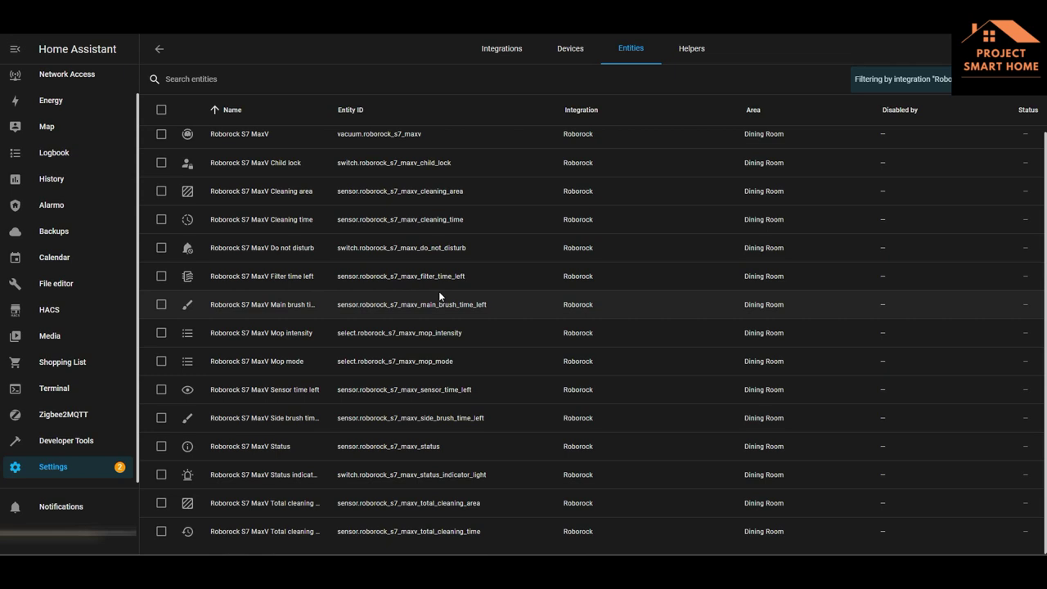
scroll(440, 296, "up", 1)
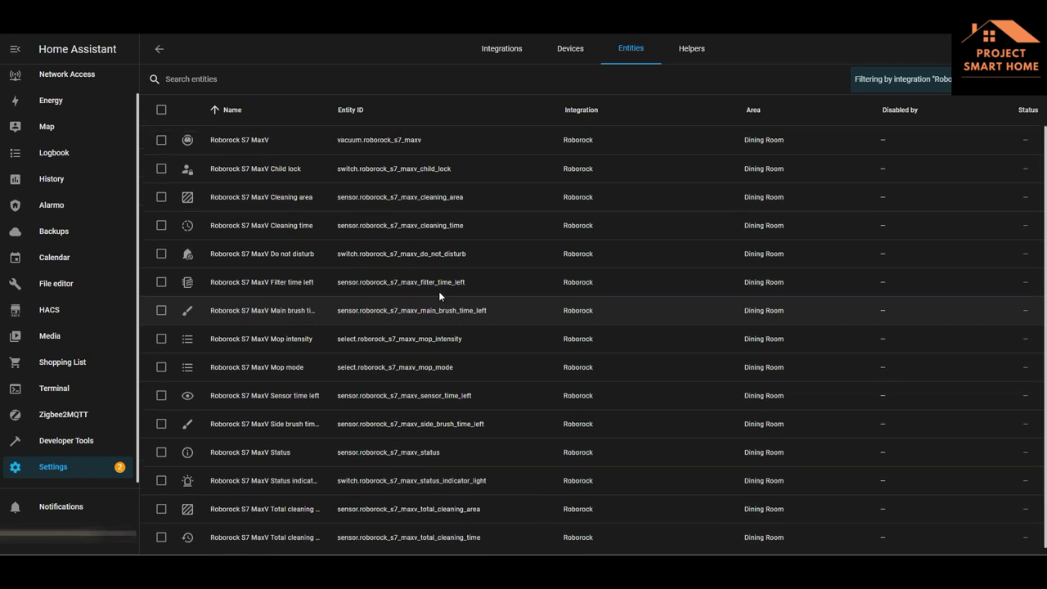
left_click(160, 51)
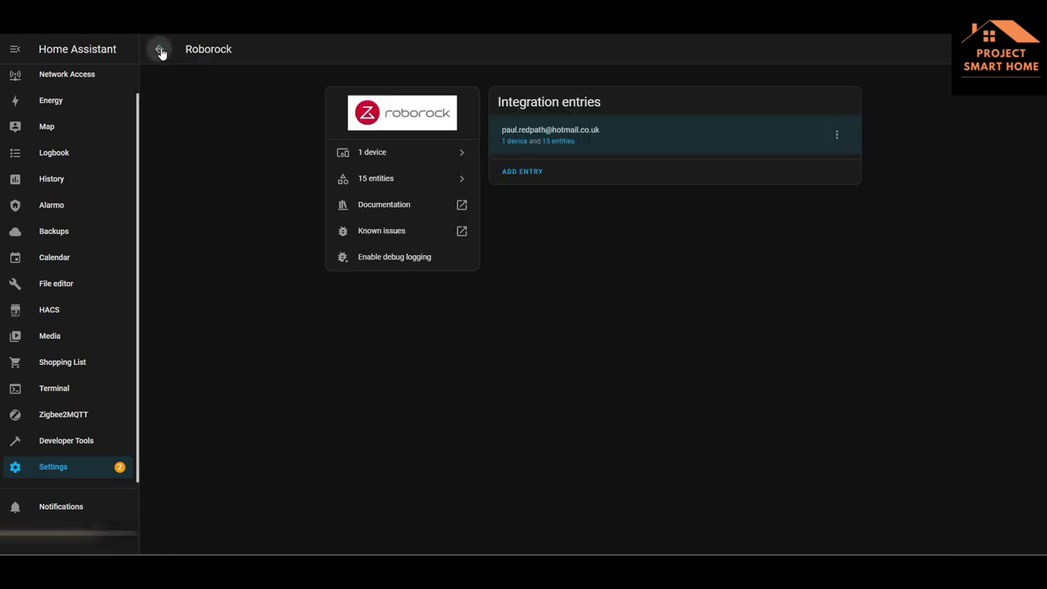
Open the Roborock integration's documentation and read the FAQ on internet access, supported devices and planned features
left_click(372, 206)
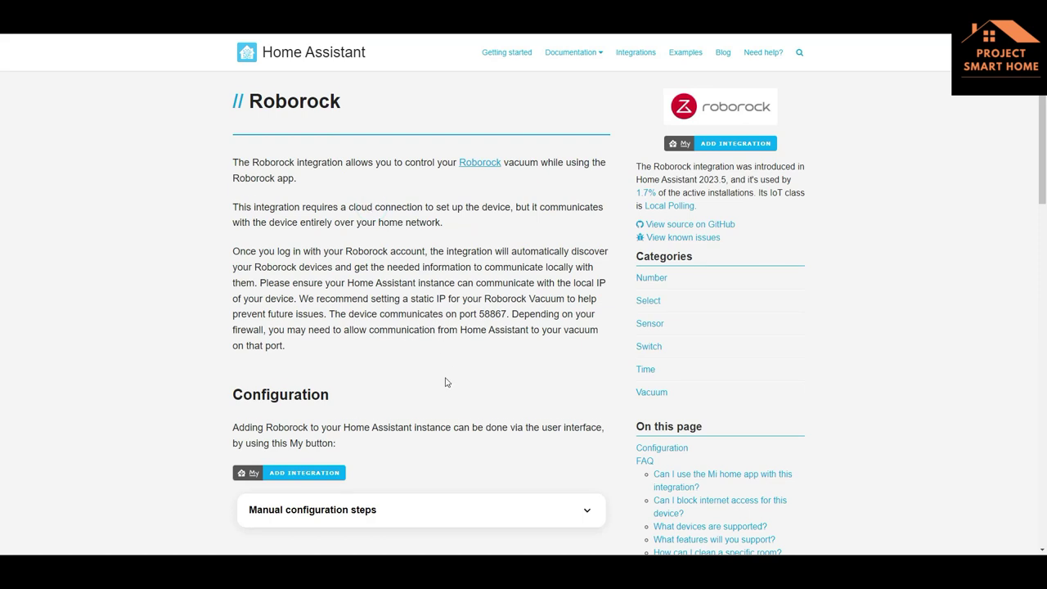
scroll(445, 382, "down", 4)
scroll(446, 377, "down", 2)
scroll(445, 381, "down", 1)
scroll(445, 382, "down", 1)
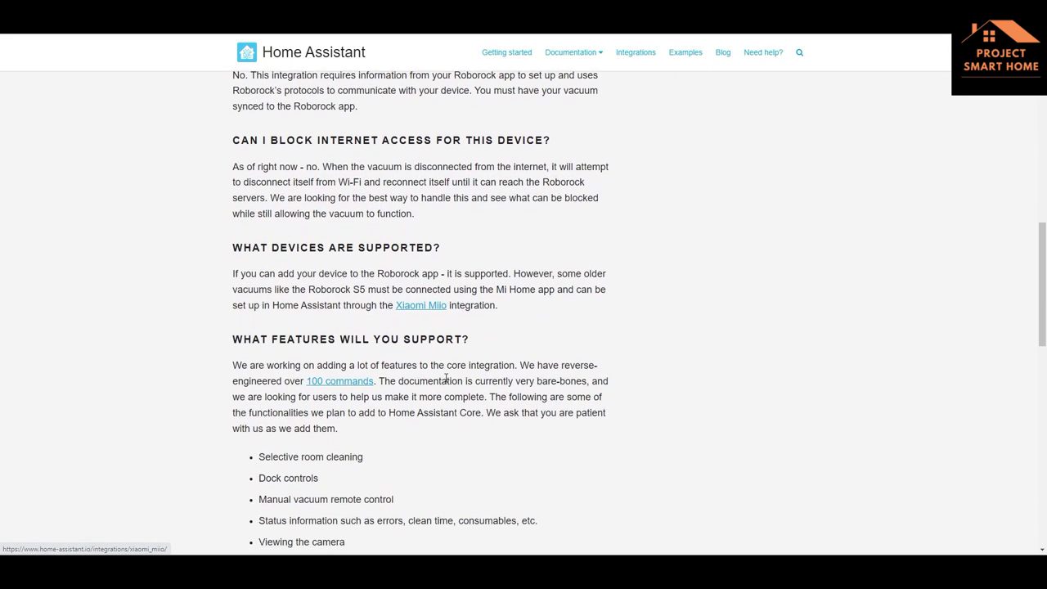
scroll(446, 378, "down", 2)
scroll(445, 382, "down", 2)
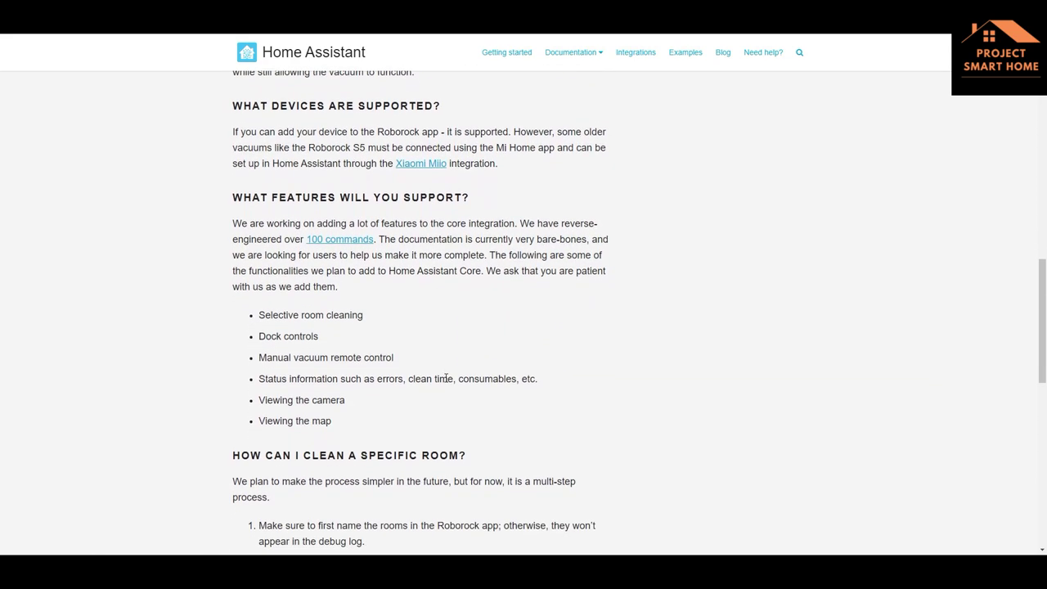
scroll(446, 378, "down", 3)
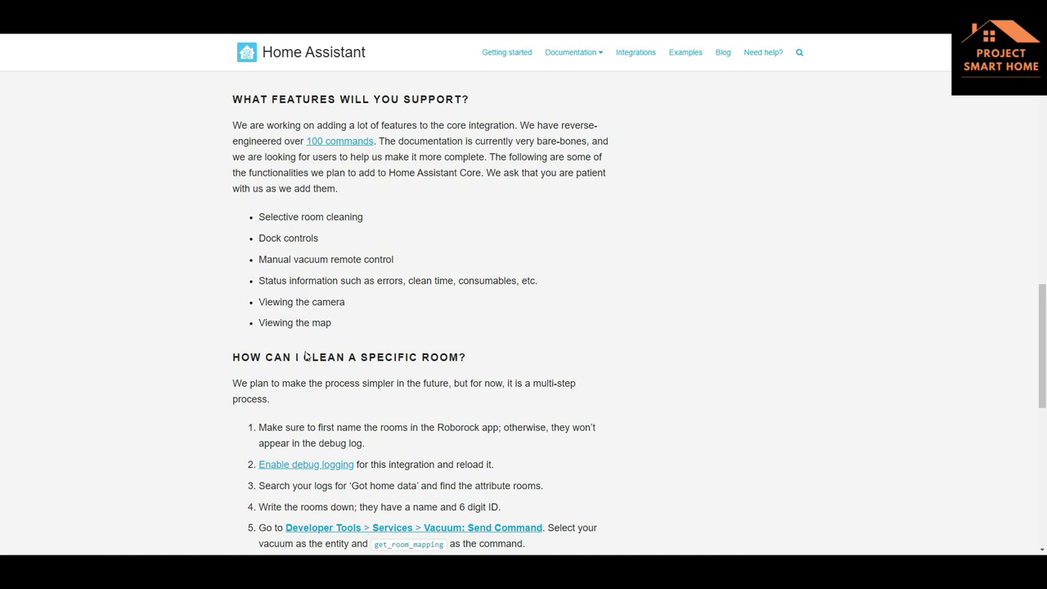
Read the numbered documentation instructions on how to clean a specific room, down to the example service call
scroll(357, 409, "down", 1)
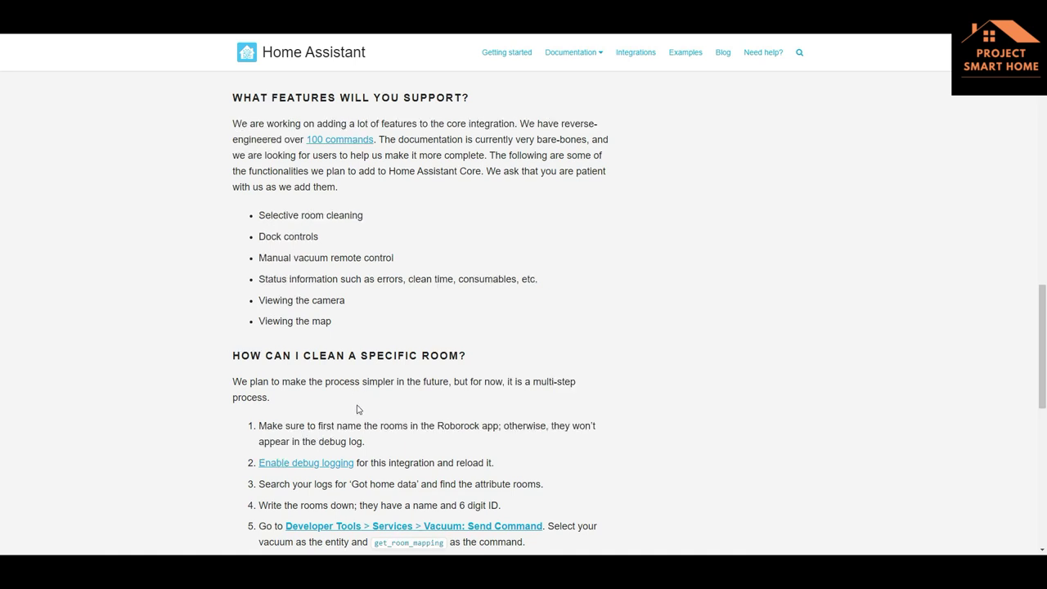
scroll(358, 408, "down", 2)
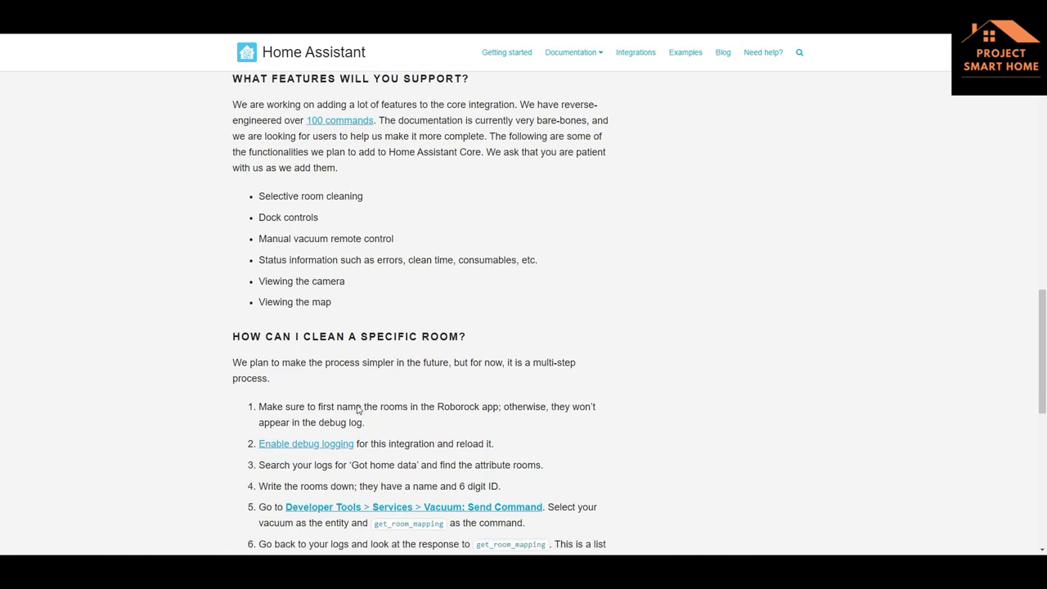
scroll(357, 409, "down", 1)
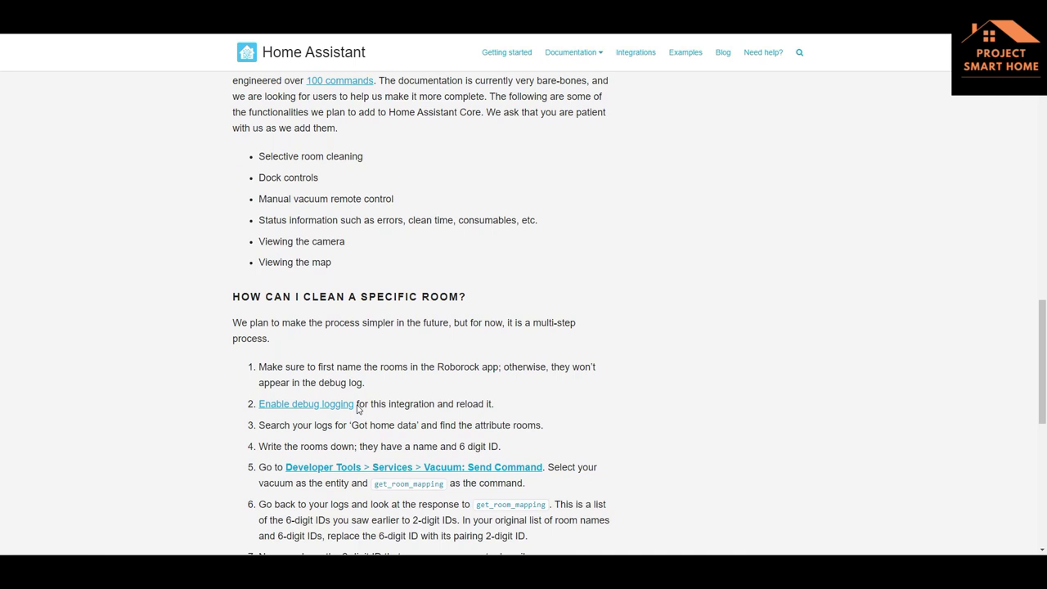
scroll(357, 409, "down", 1)
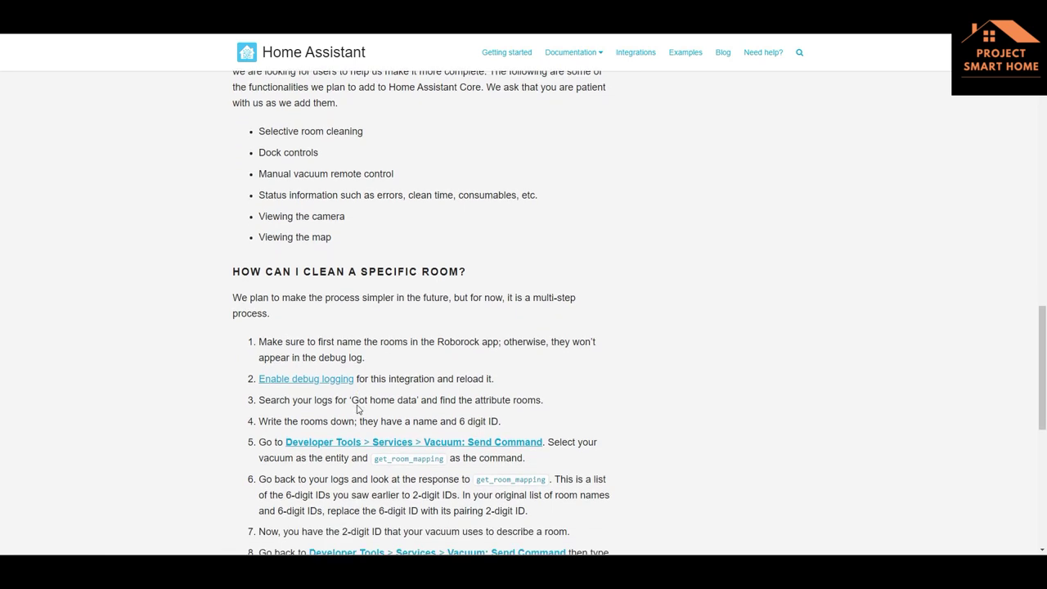
scroll(357, 405, "down", 1)
scroll(357, 405, "down", 1)
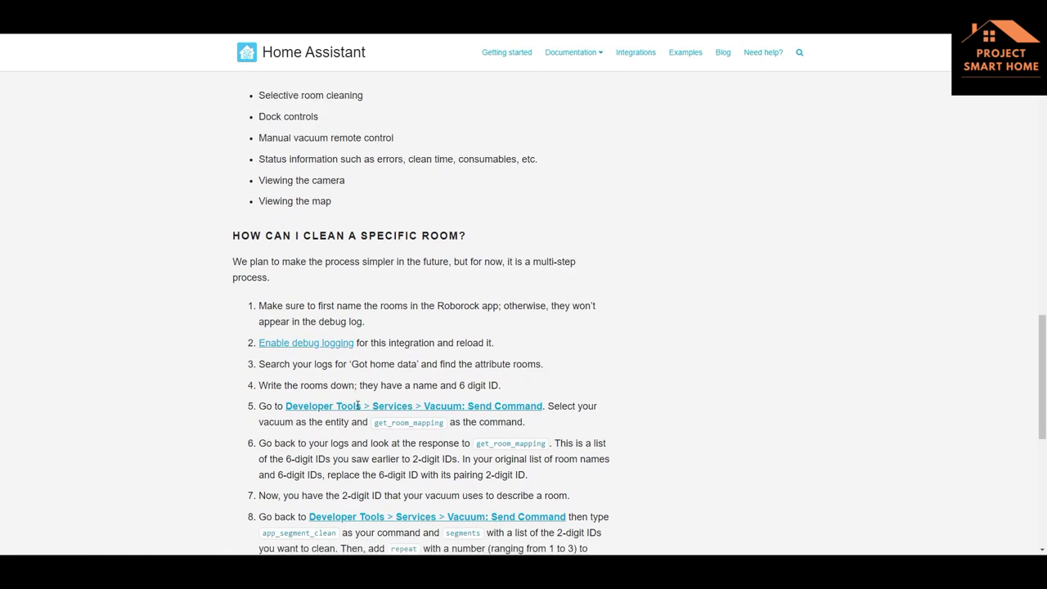
scroll(357, 404, "down", 1)
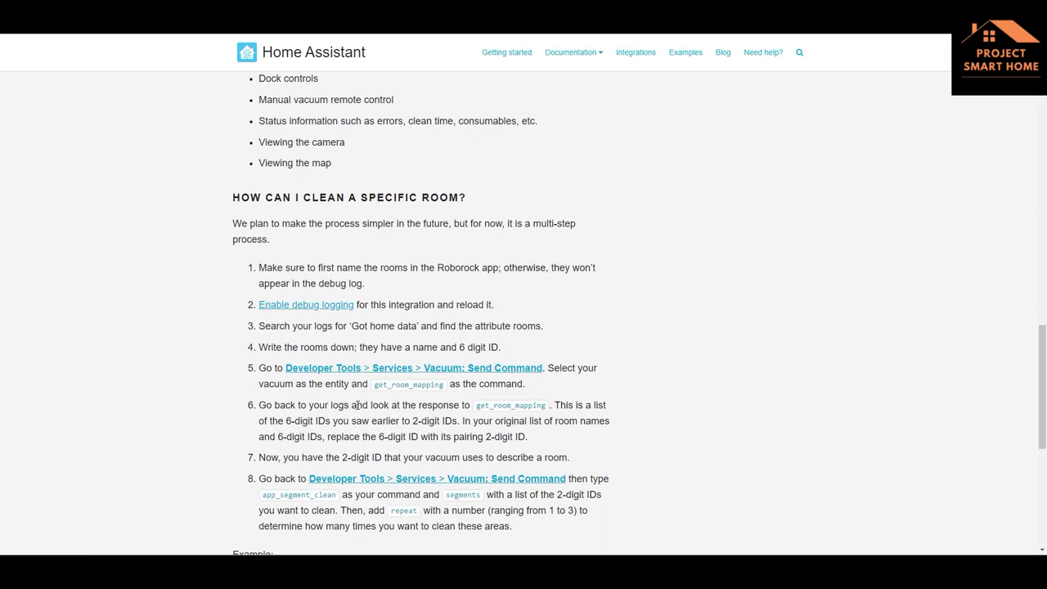
scroll(358, 405, "down", 2)
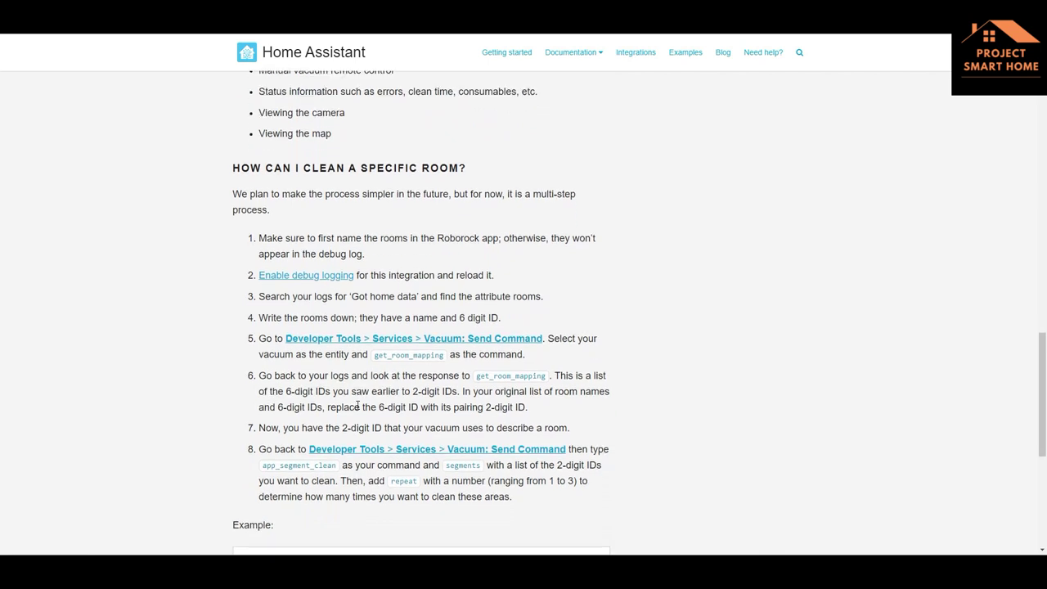
scroll(358, 405, "down", 1)
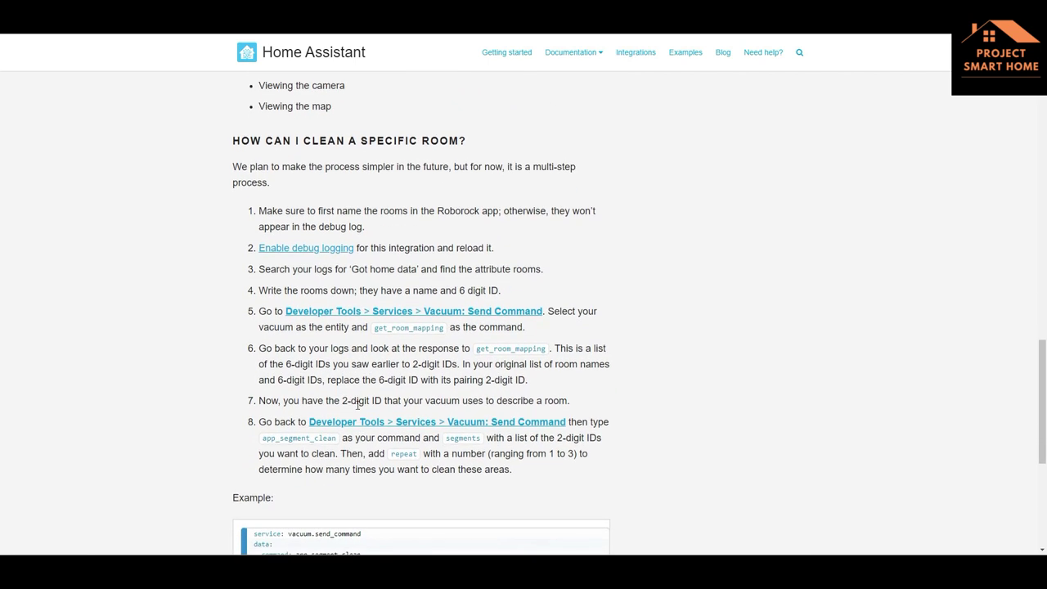
scroll(358, 405, "down", 1)
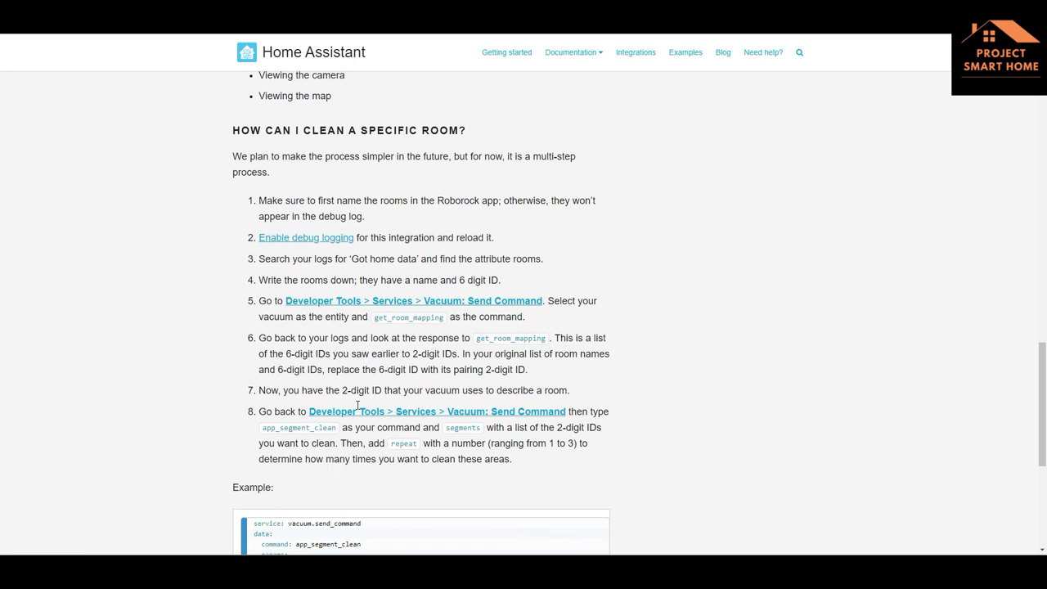
scroll(357, 404, "down", 1)
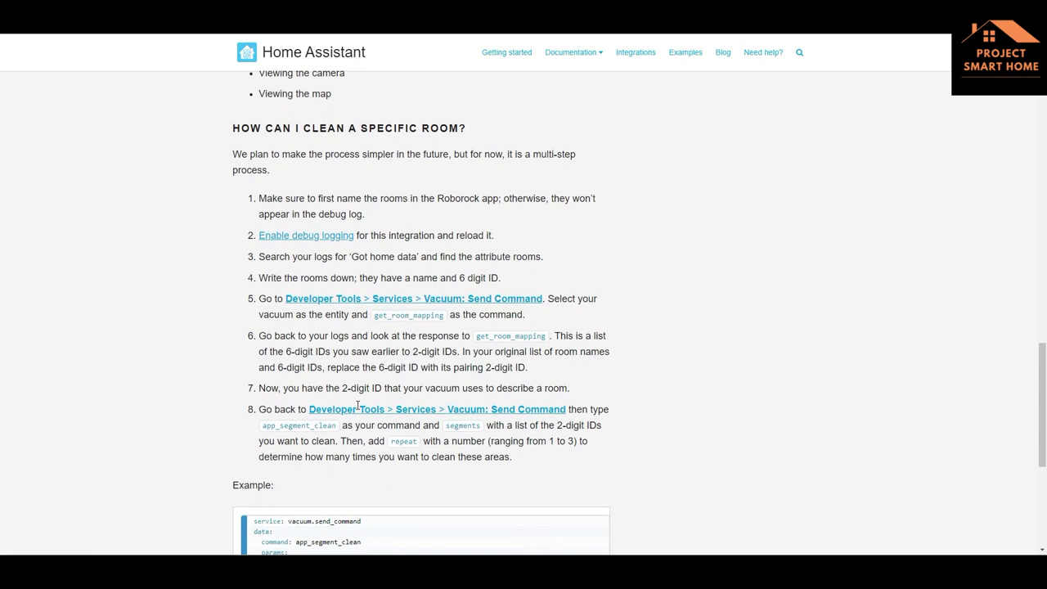
scroll(358, 405, "down", 1)
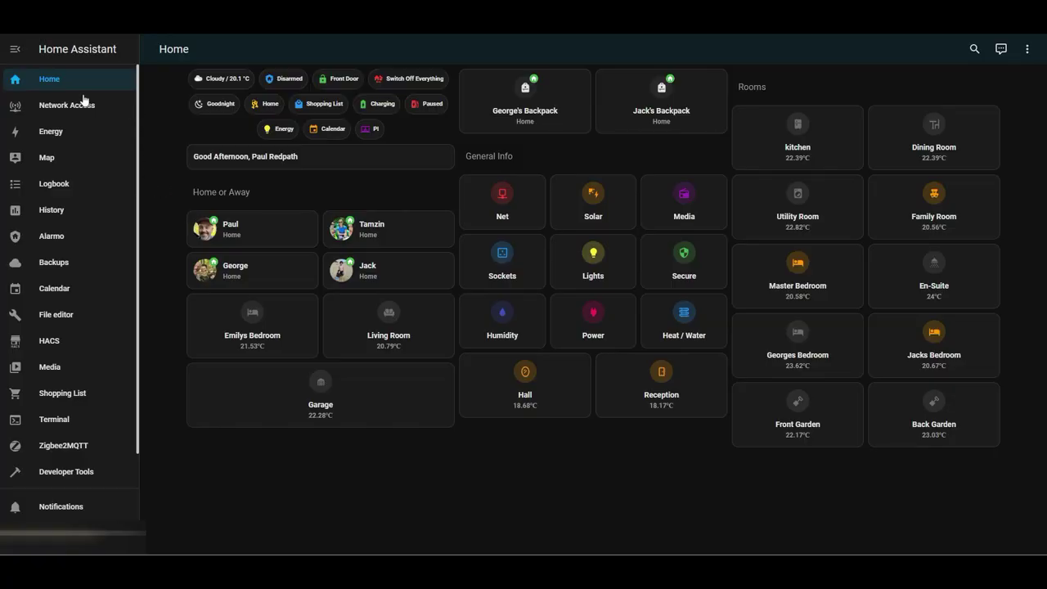
Open the Roborock integration page from the Devices & Services settings
scroll(70, 432, "down", 1)
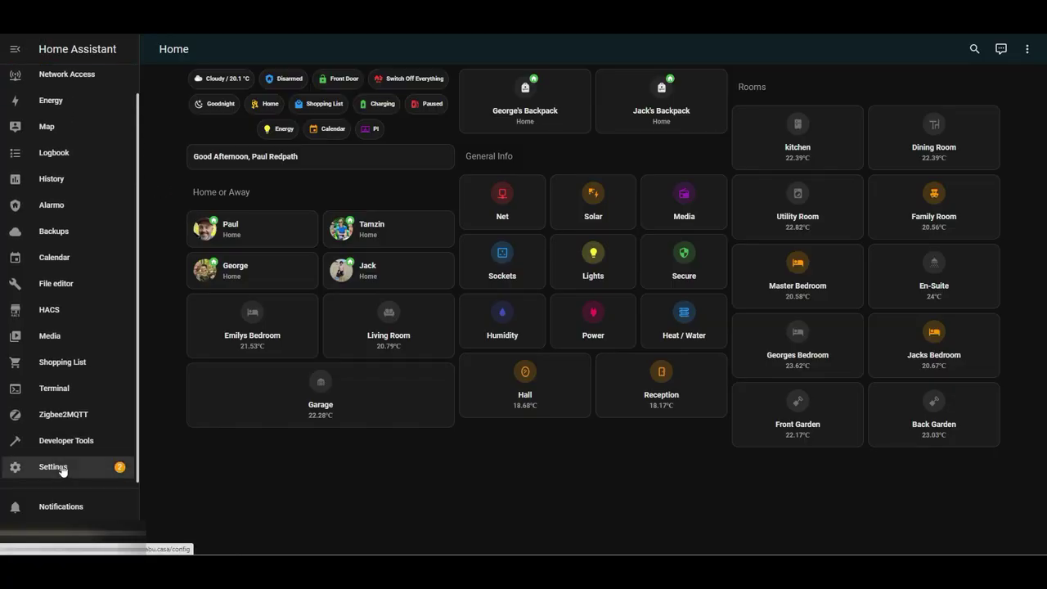
left_click(63, 466)
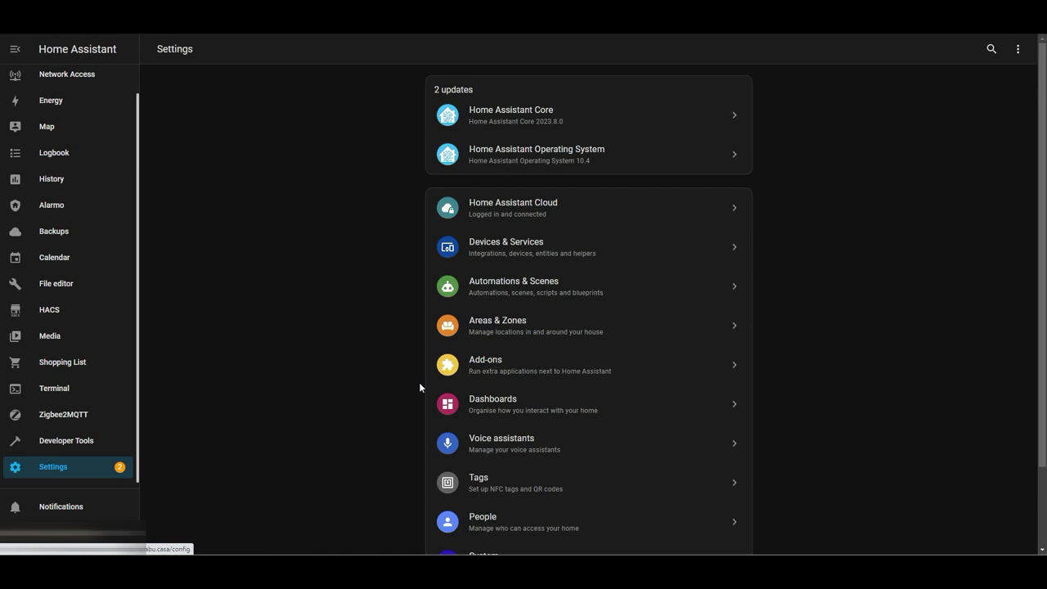
left_click(529, 250)
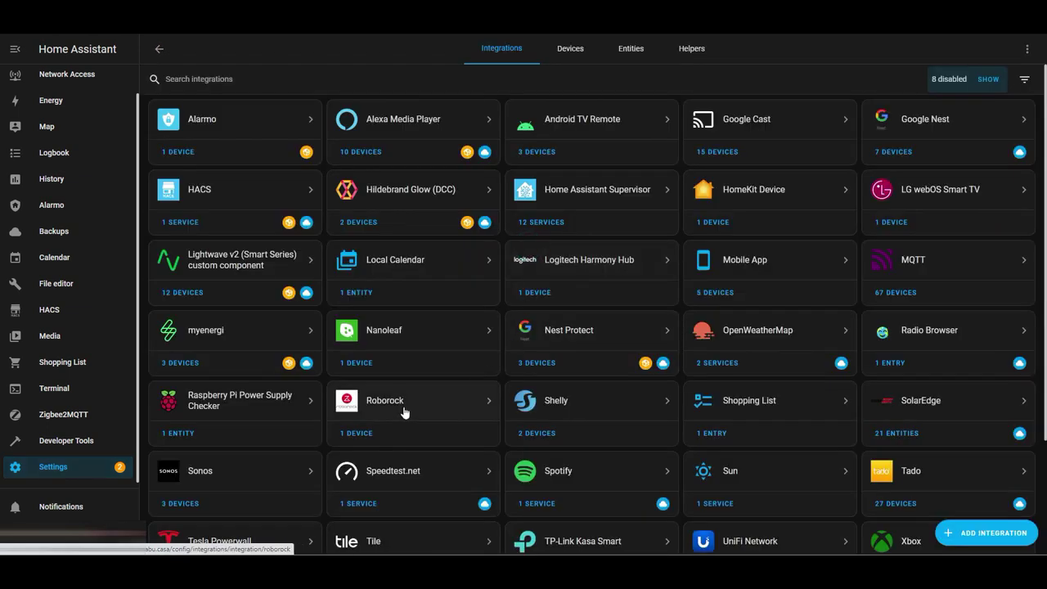
left_click(391, 409)
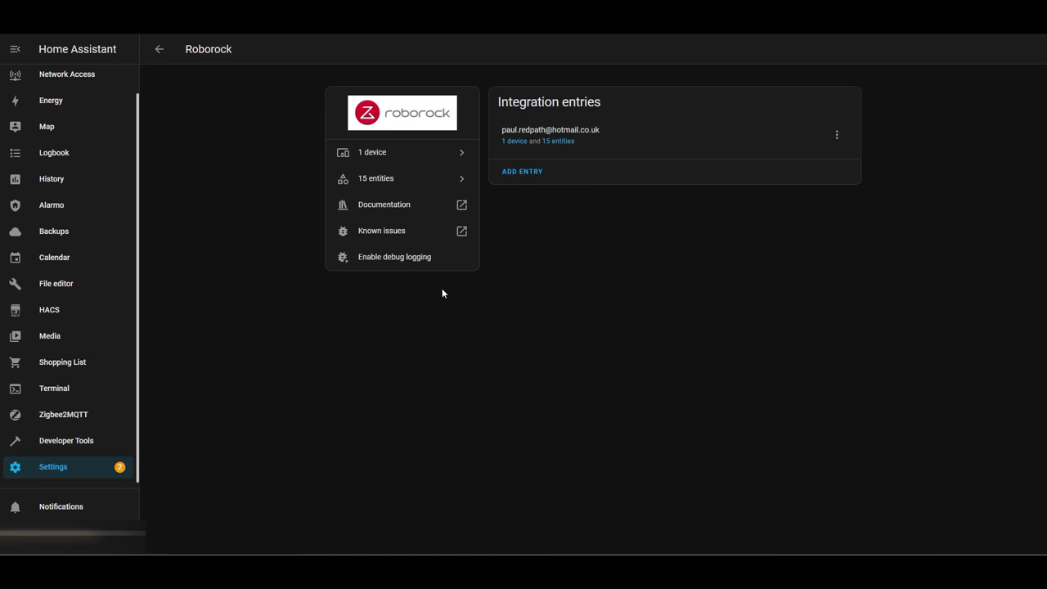
Reopen the Roborock documentation, highlight the instructions under "How can I clean a specific room?", and close the documentation page
left_click(382, 204)
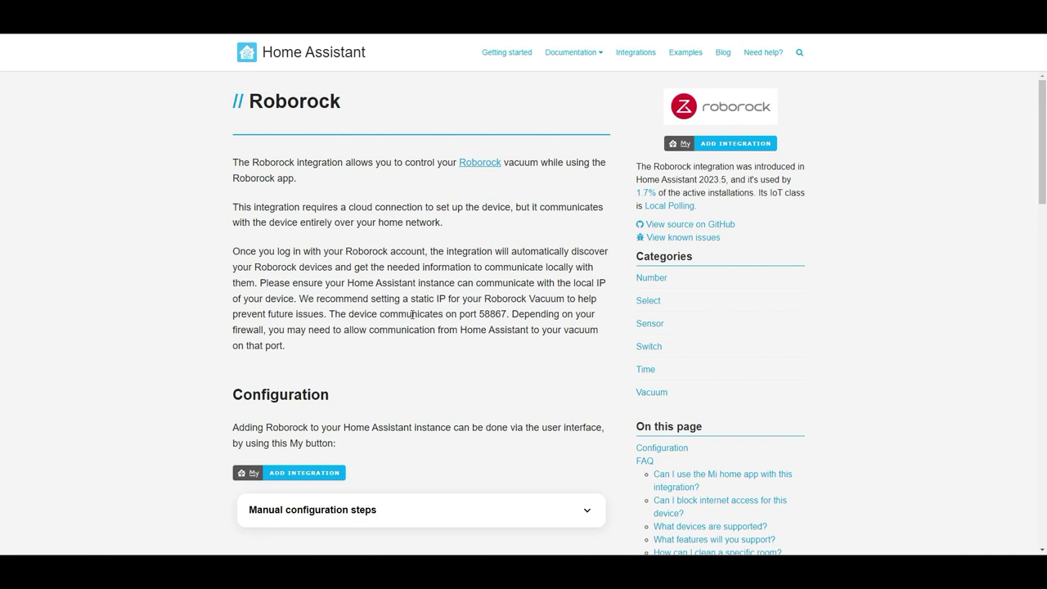
scroll(404, 374, "down", 4)
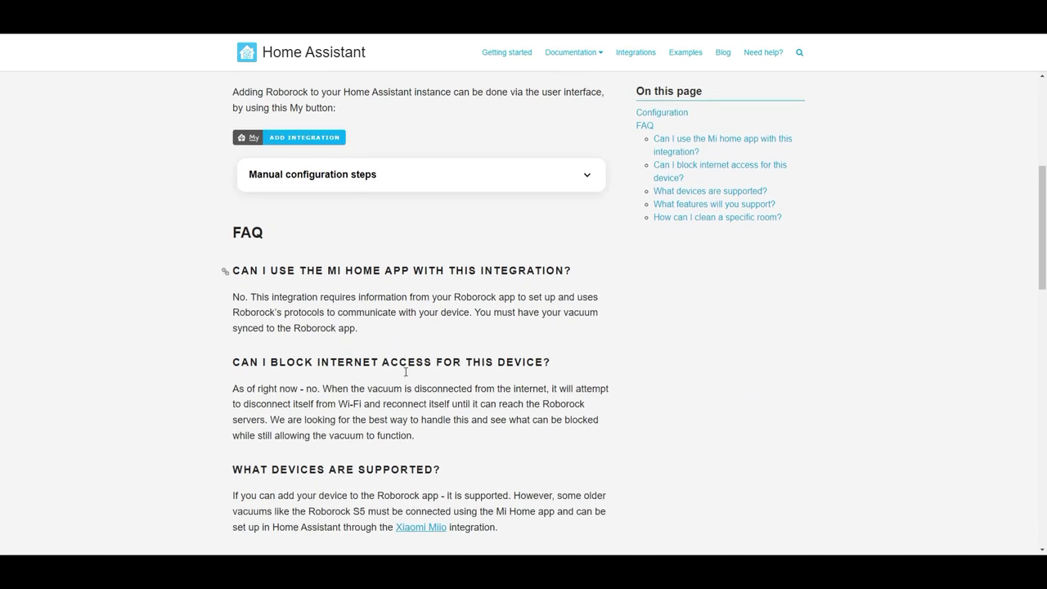
scroll(405, 373, "down", 6)
scroll(404, 372, "down", 3)
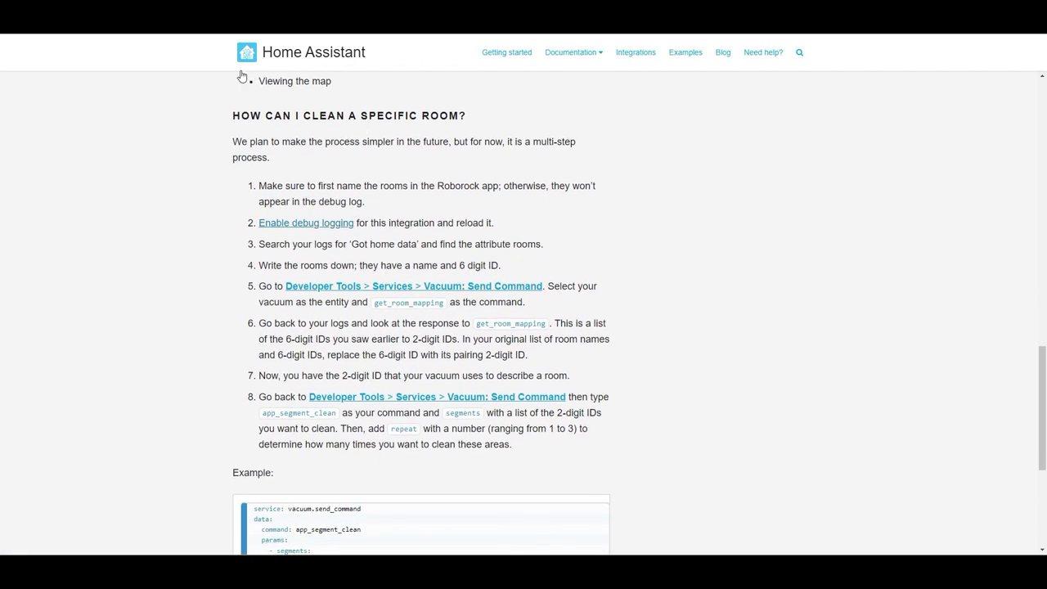
left_click_drag(231, 115, 255, 116)
left_click_drag(242, 116, 596, 444)
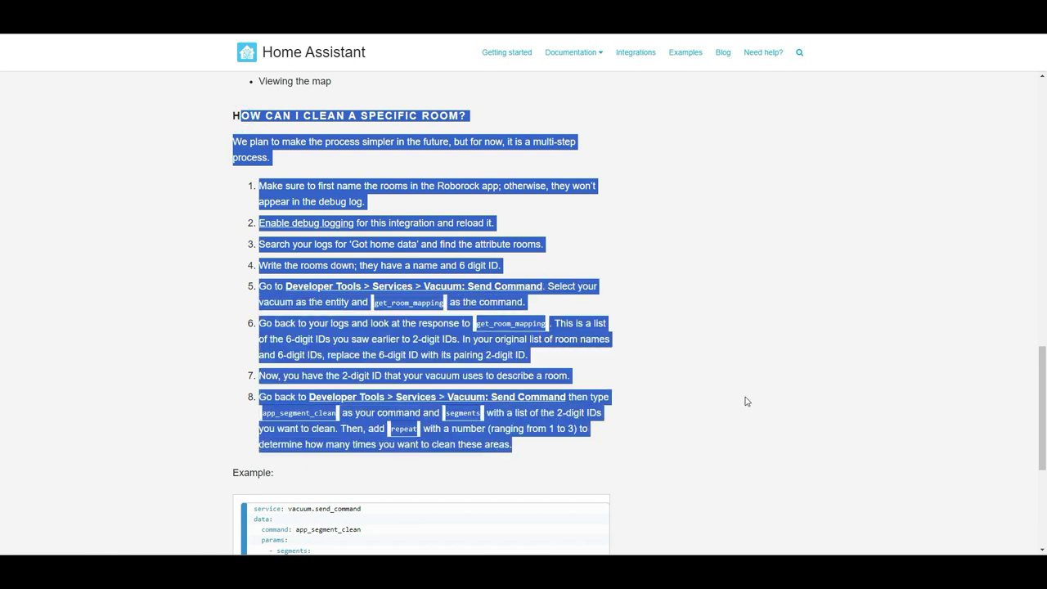
left_click(827, 339)
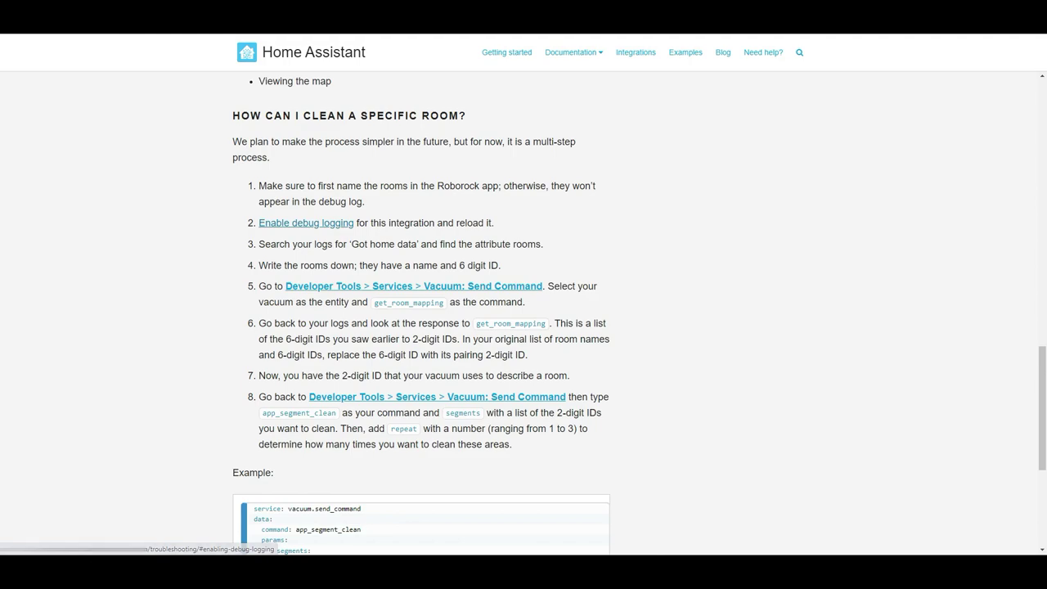
key("ctrl+w")
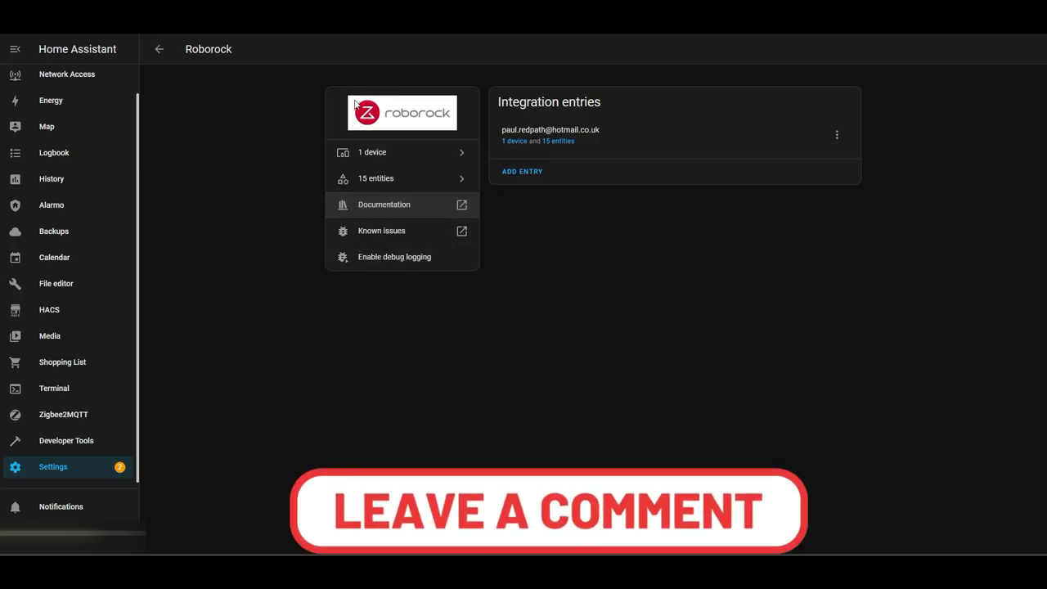
Enable debug logging for the Roborock integration and reload its integration entry
left_click(380, 260)
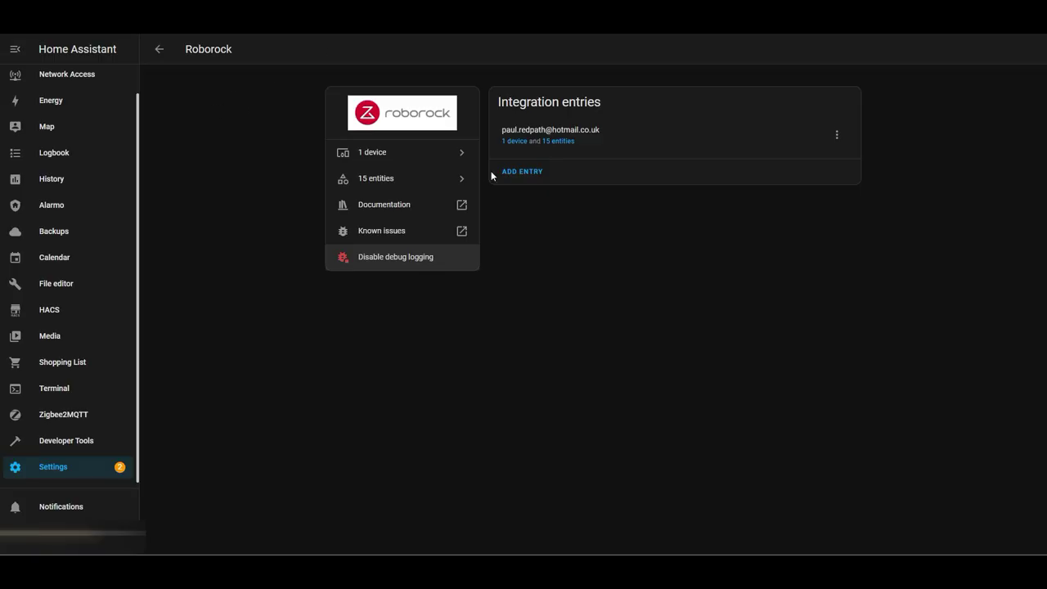
left_click(837, 134)
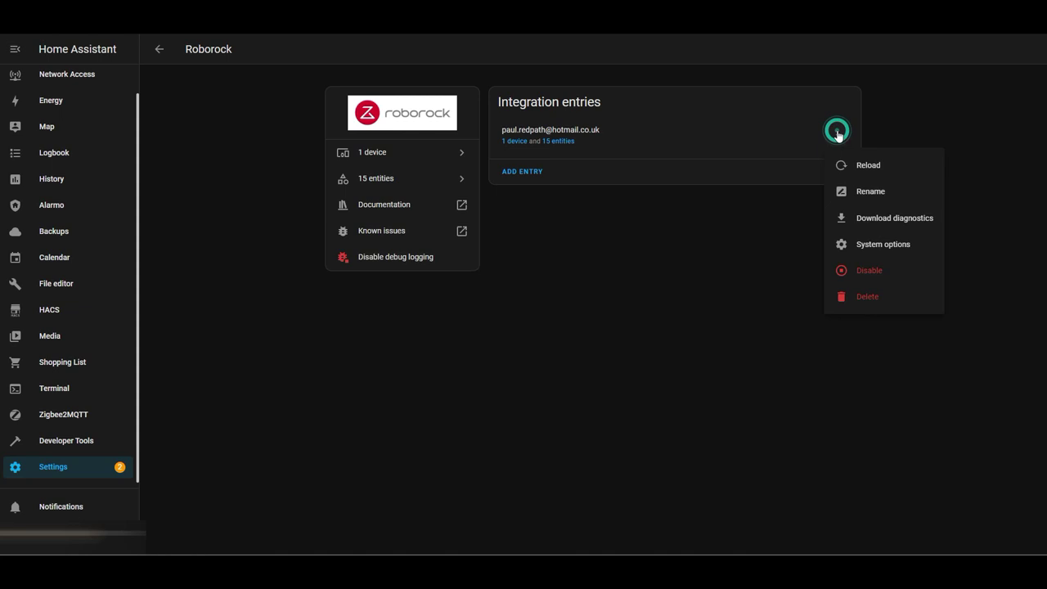
left_click(872, 170)
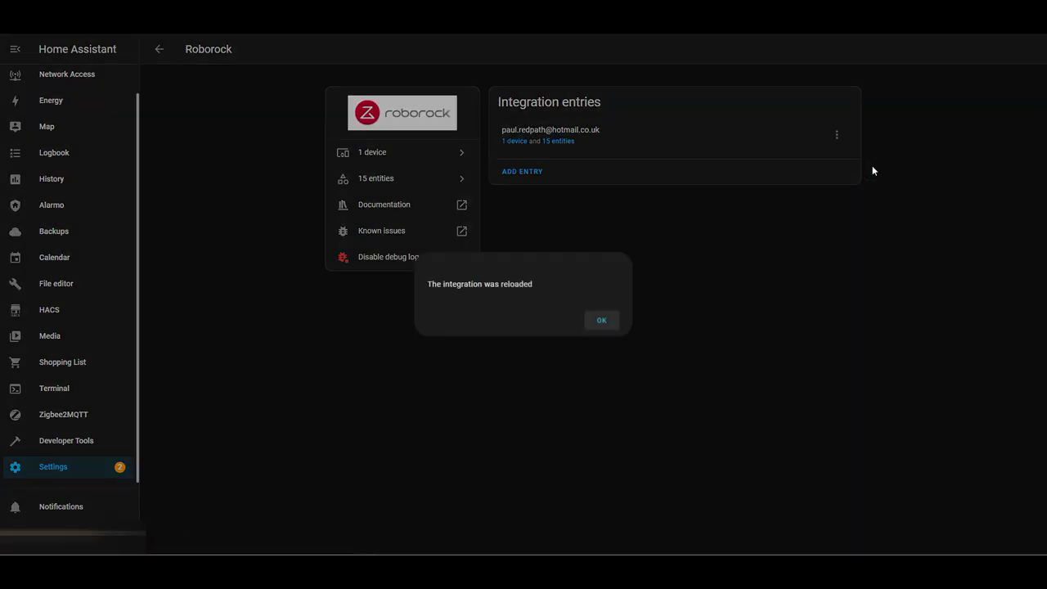
left_click(599, 327)
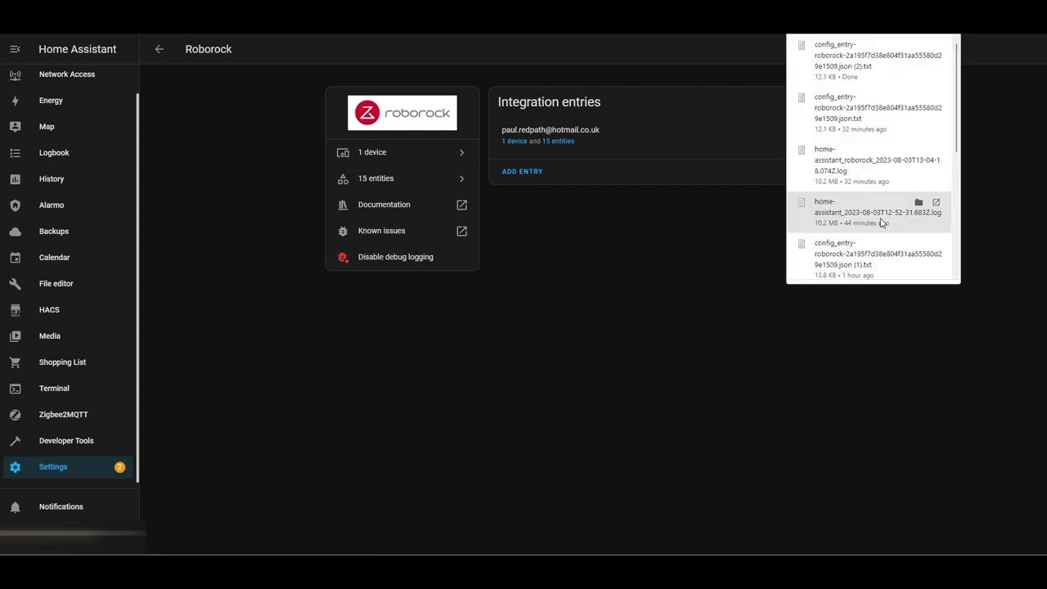
Open the downloaded log home-assistant_roborock_2023-08-03T13-04-18.074Z from the Downloads folder and bring up its text search
left_click(615, 342)
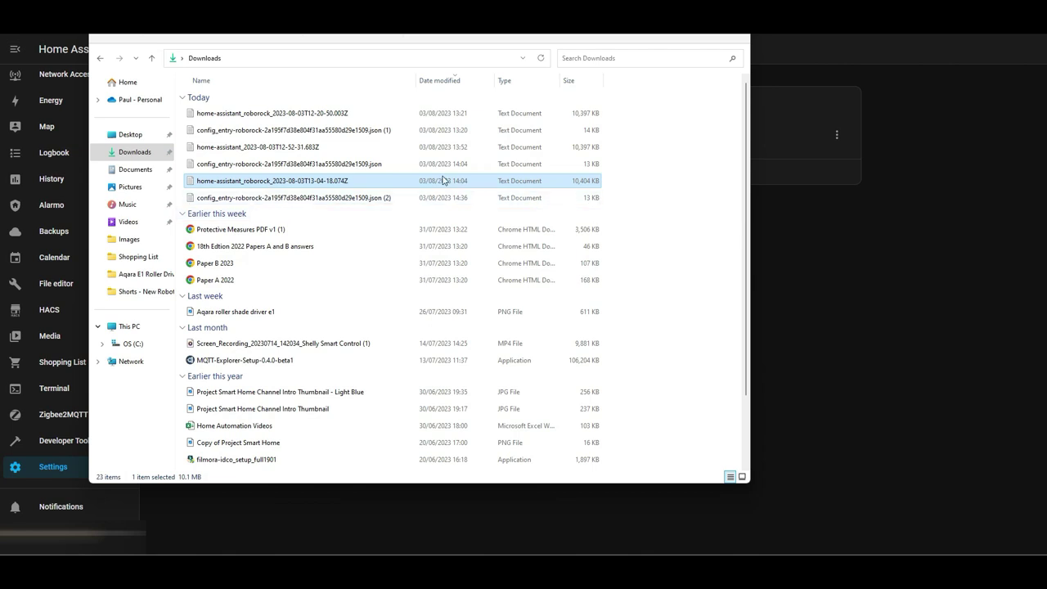
double_click(286, 182)
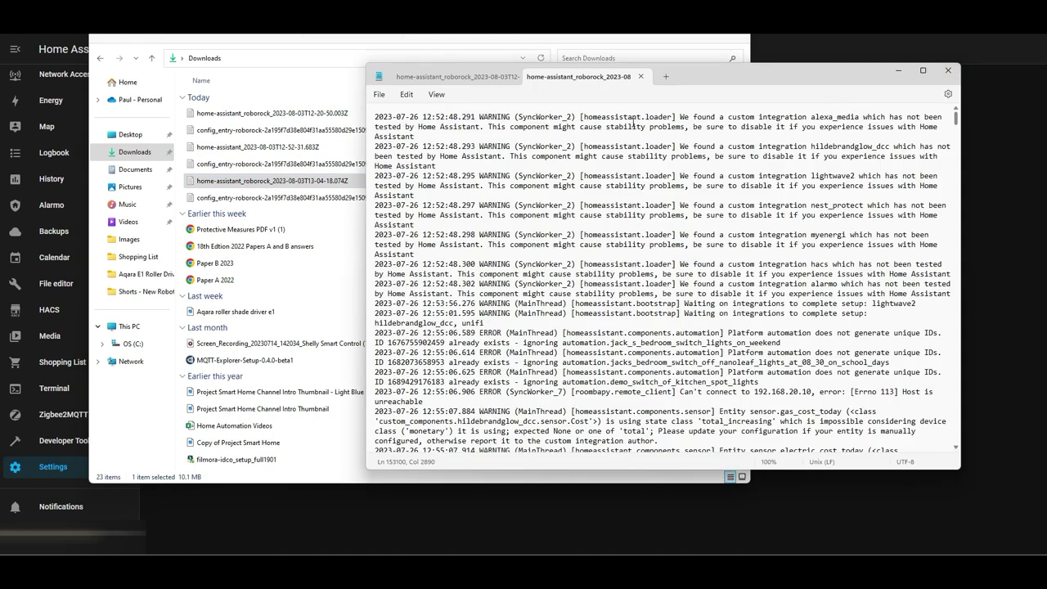
left_click(497, 103)
left_click(402, 97)
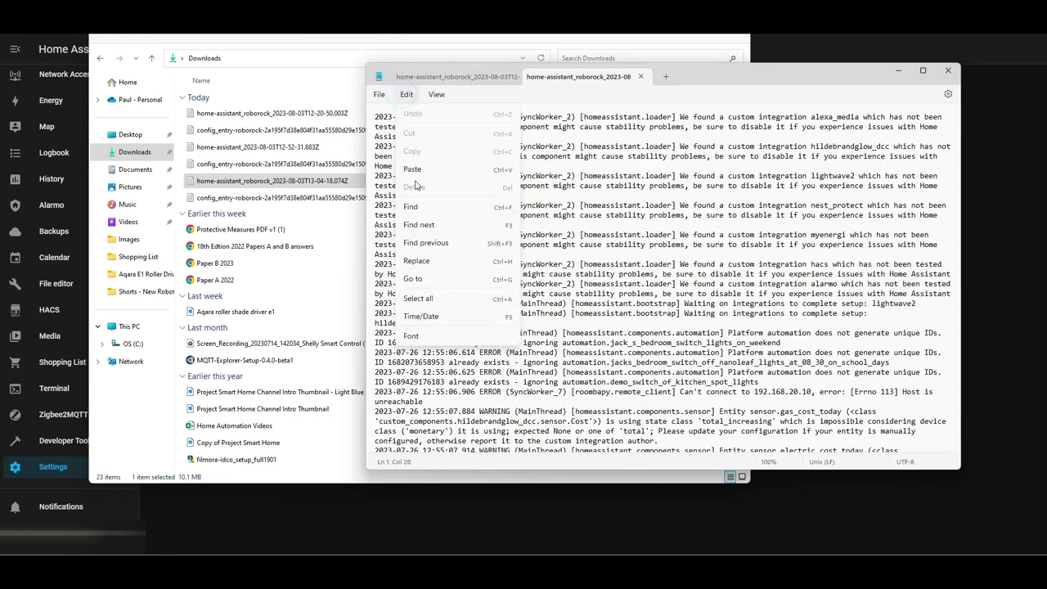
left_click(417, 205)
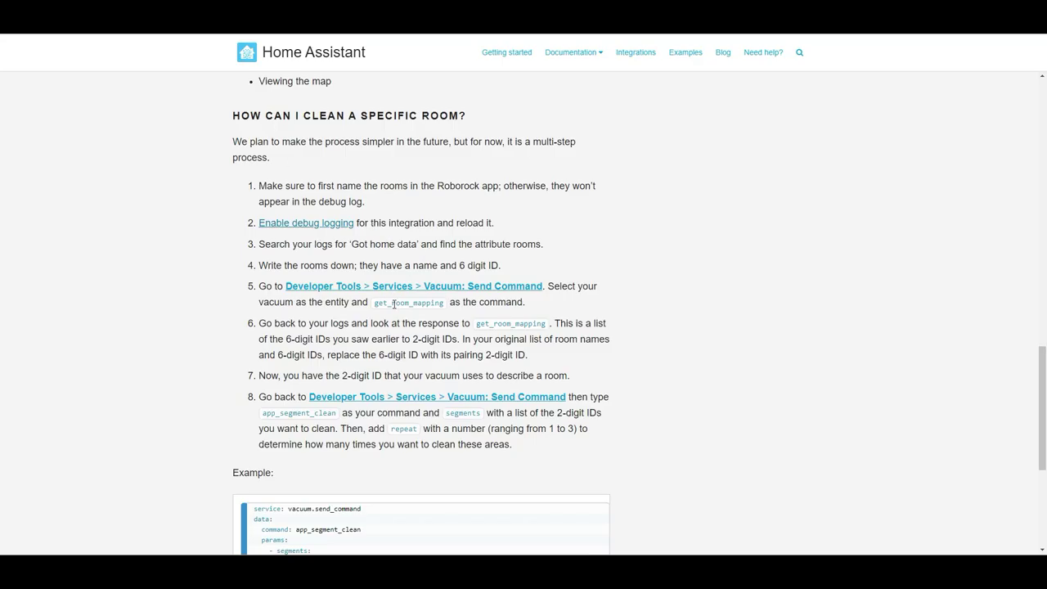
Copy the phrase "Got home data" from step 3 of the Roborock documentation and search the log for it
left_click_drag(351, 243, 417, 245)
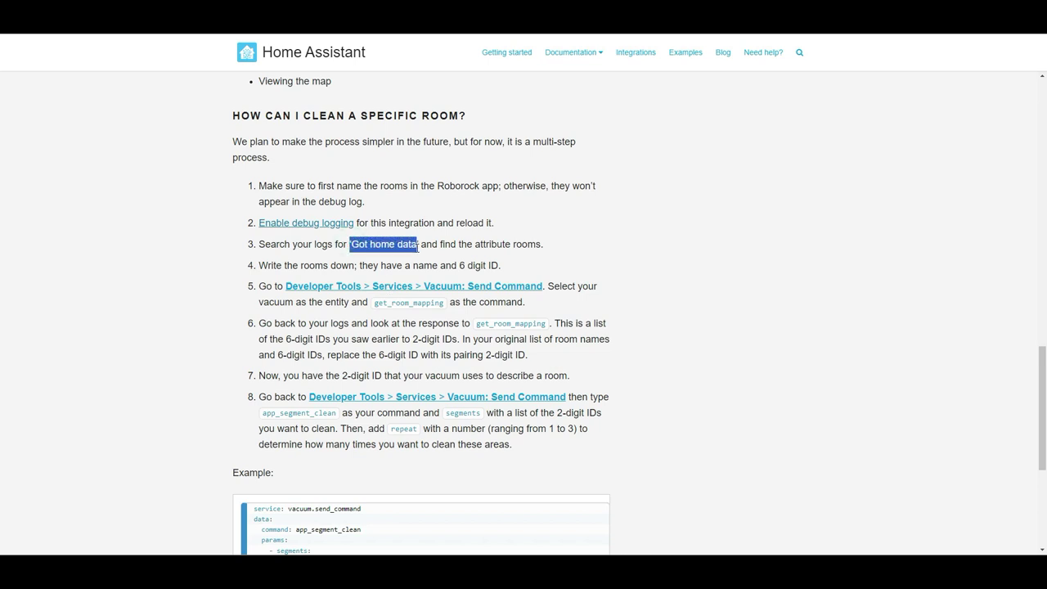
key("alt+Tab")
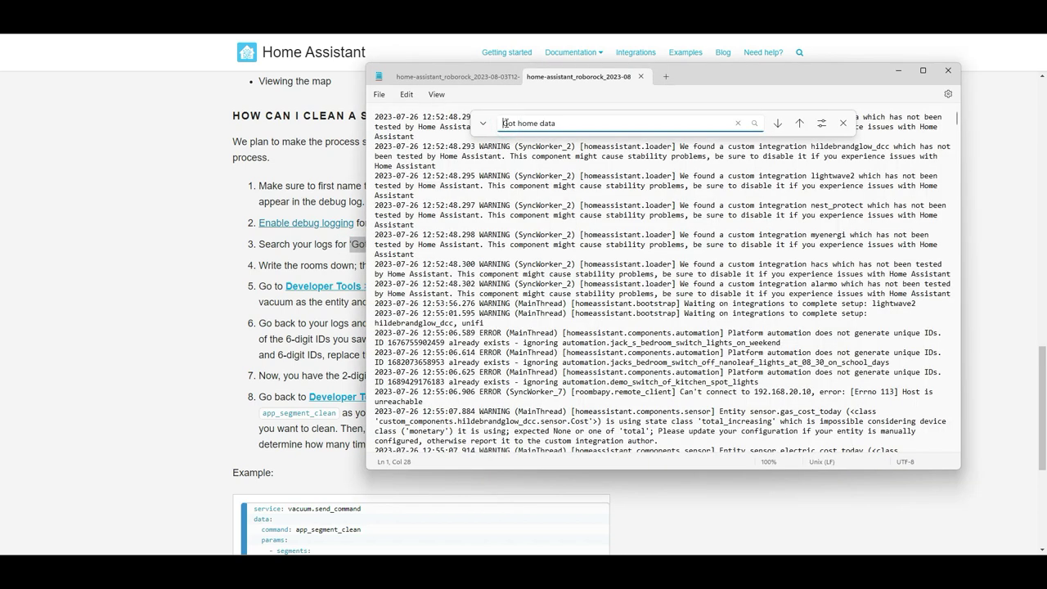
left_click(505, 122)
key("BackSpace")
key("Return")
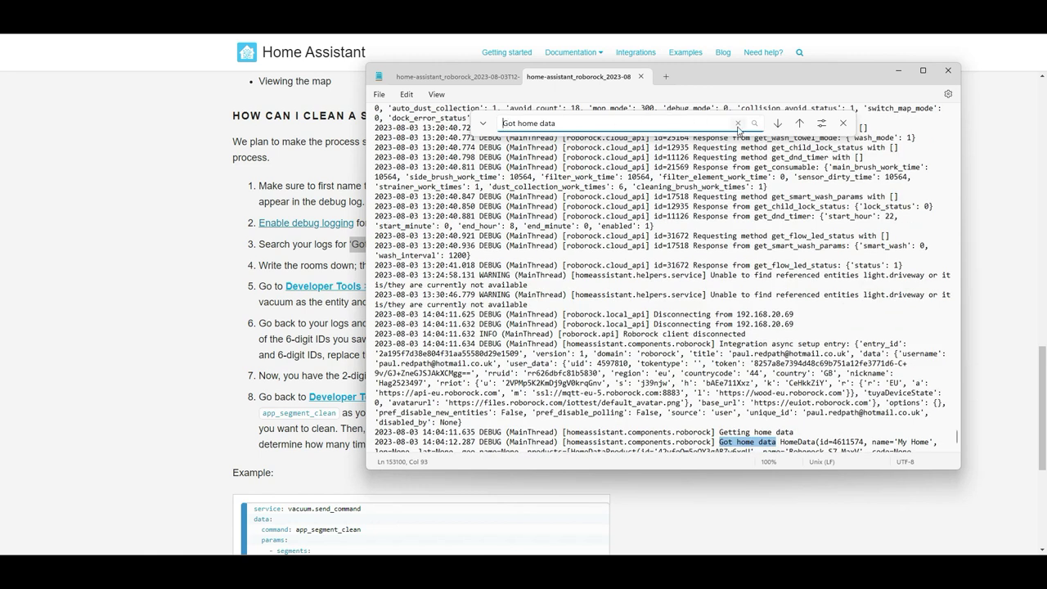
Clear the search text, locate the rooms attribute in the "Got home data" entry, and highlight its list of room IDs and names
left_click(737, 123)
scroll(661, 333, "down", 3)
scroll(661, 332, "down", 1)
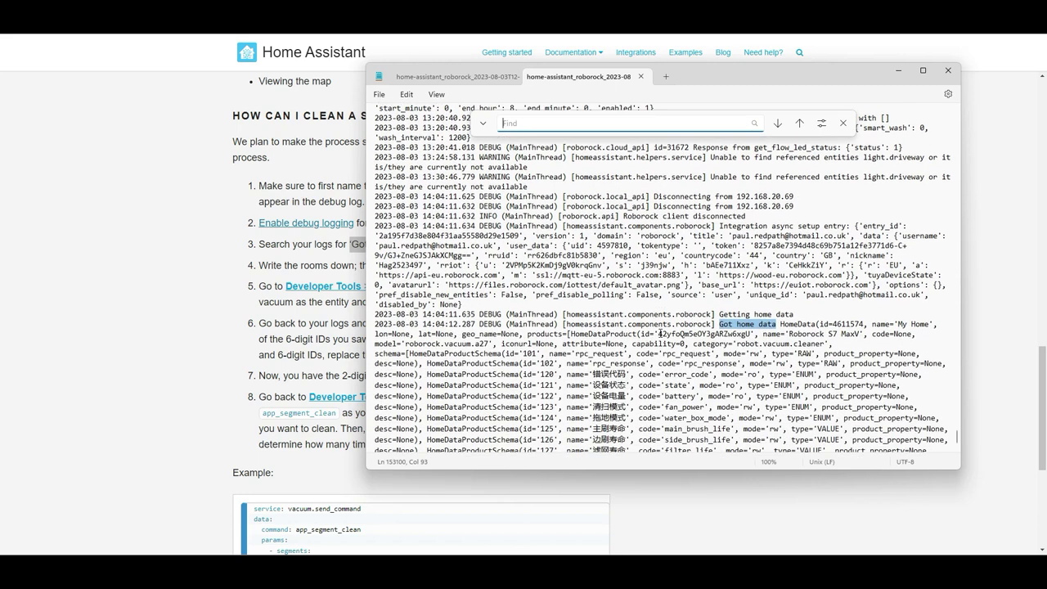
scroll(661, 332, "down", 4)
scroll(661, 333, "down", 3)
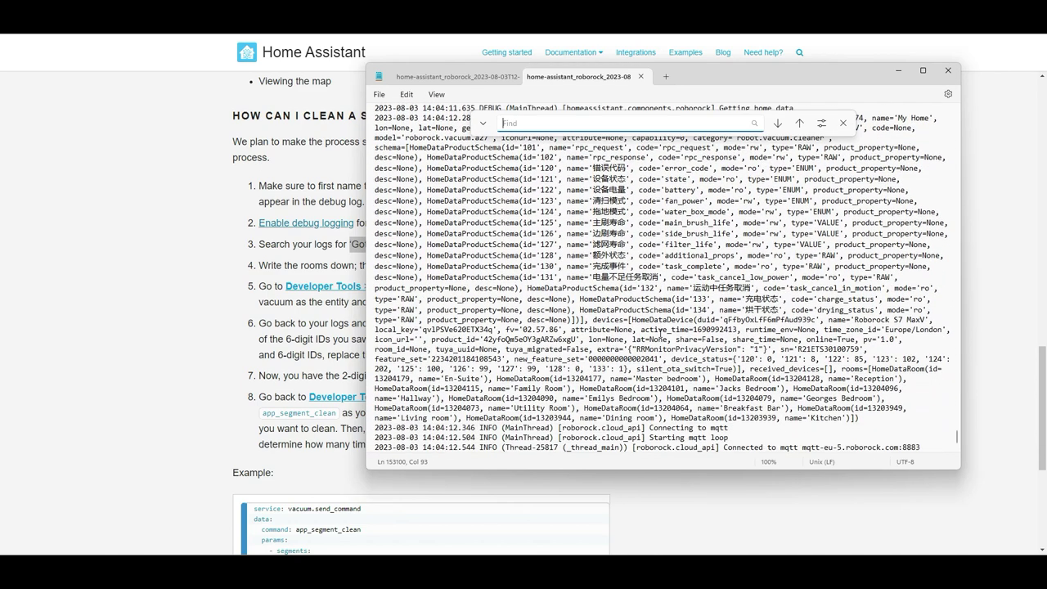
scroll(661, 333, "down", 1)
scroll(660, 333, "down", 1)
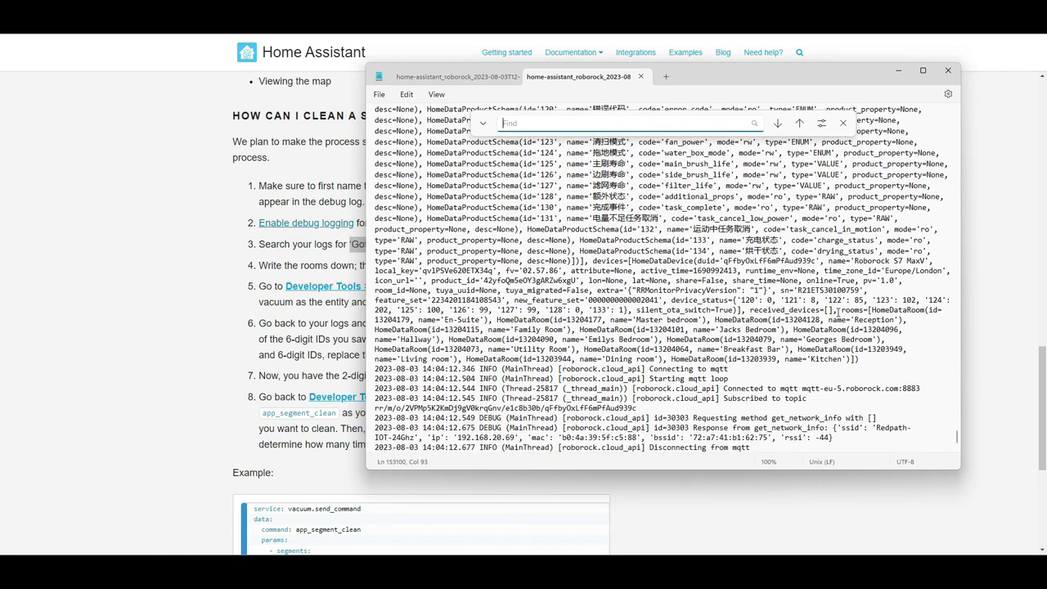
left_click_drag(752, 311, 901, 356)
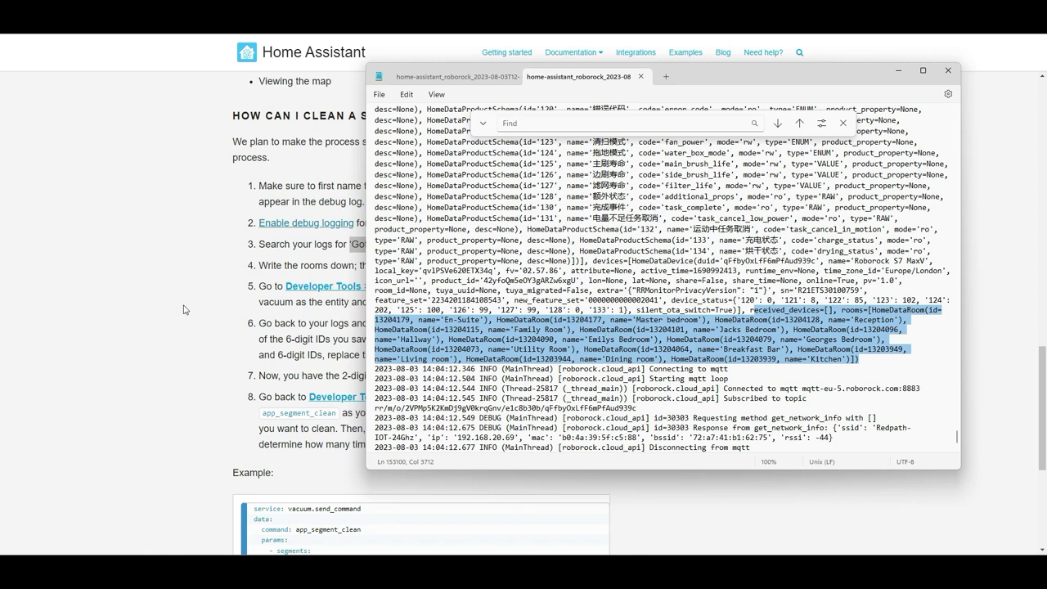
Return to Home Assistant and open the Services section of Developer Tools
left_click(150, 296)
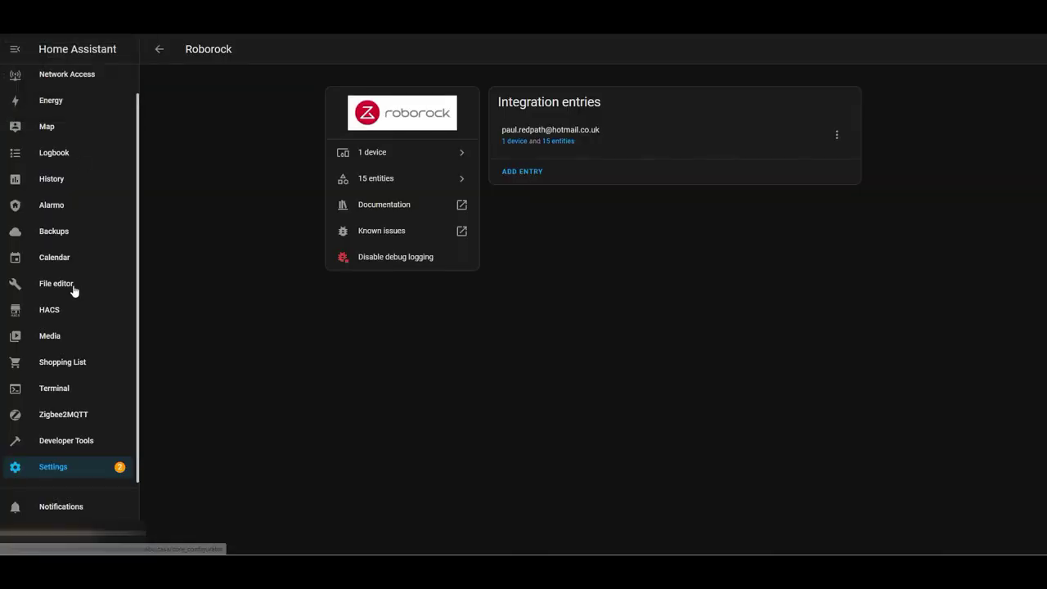
left_click(73, 444)
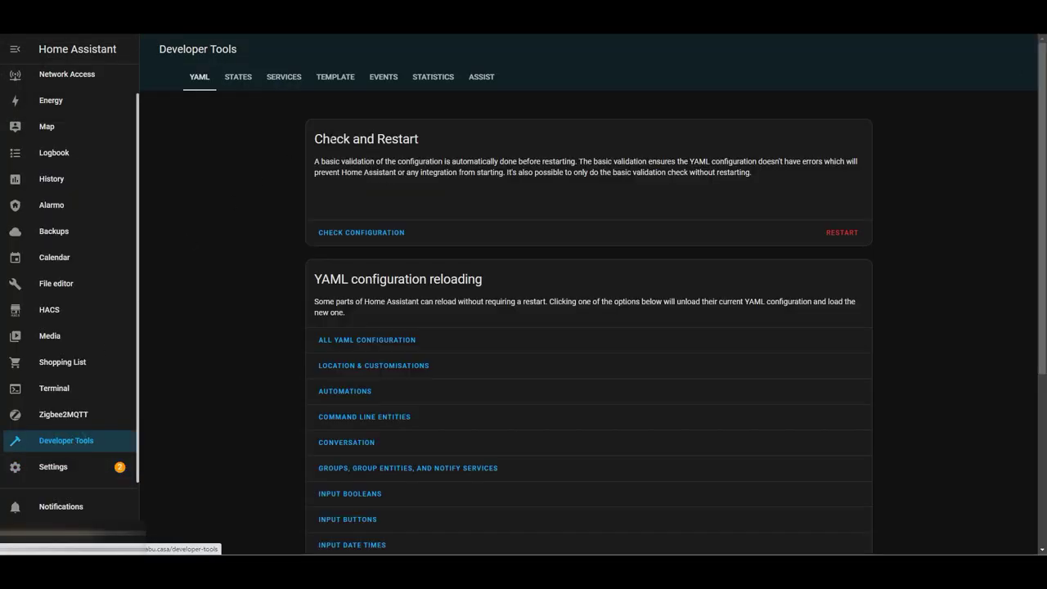
left_click(286, 78)
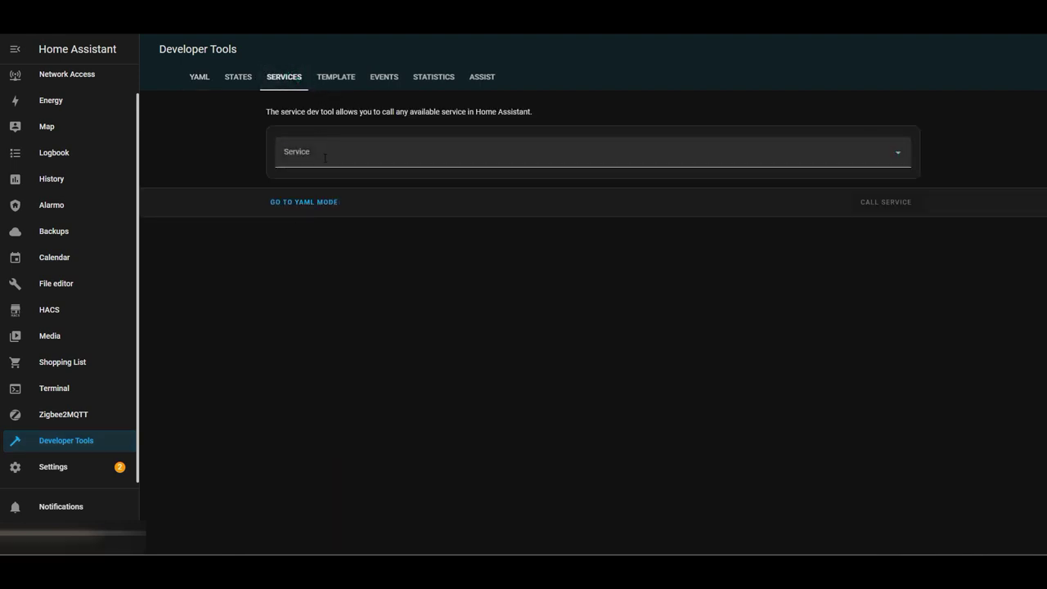
Choose the service Vacuum: Send command and target the Roborock S7 MaxV entity
left_click(323, 156)
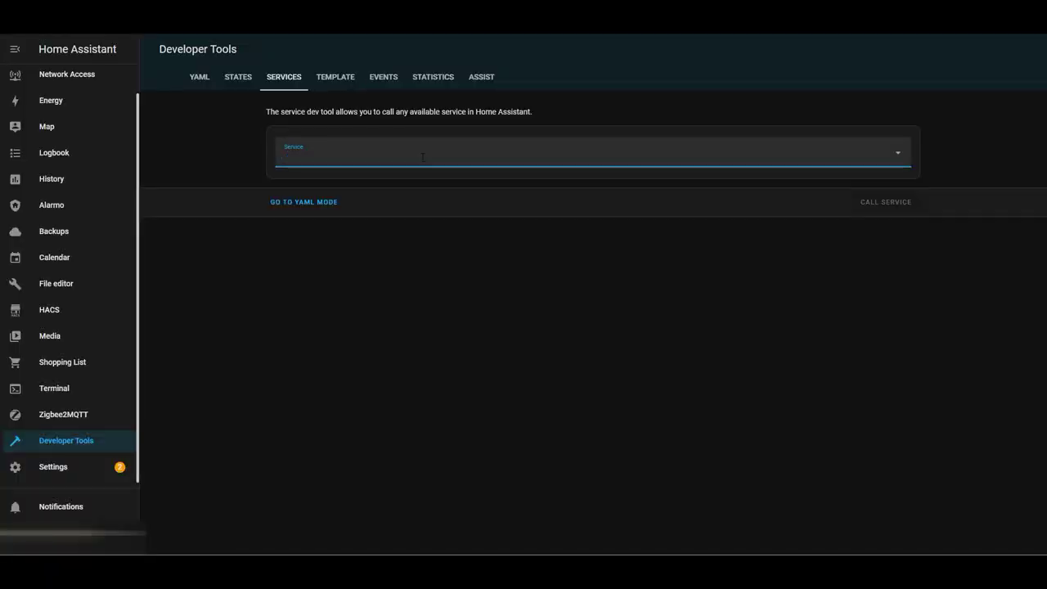
left_click(422, 156)
type("ca")
key("BackSpace")
key("BackSpace")
type("vacumm")
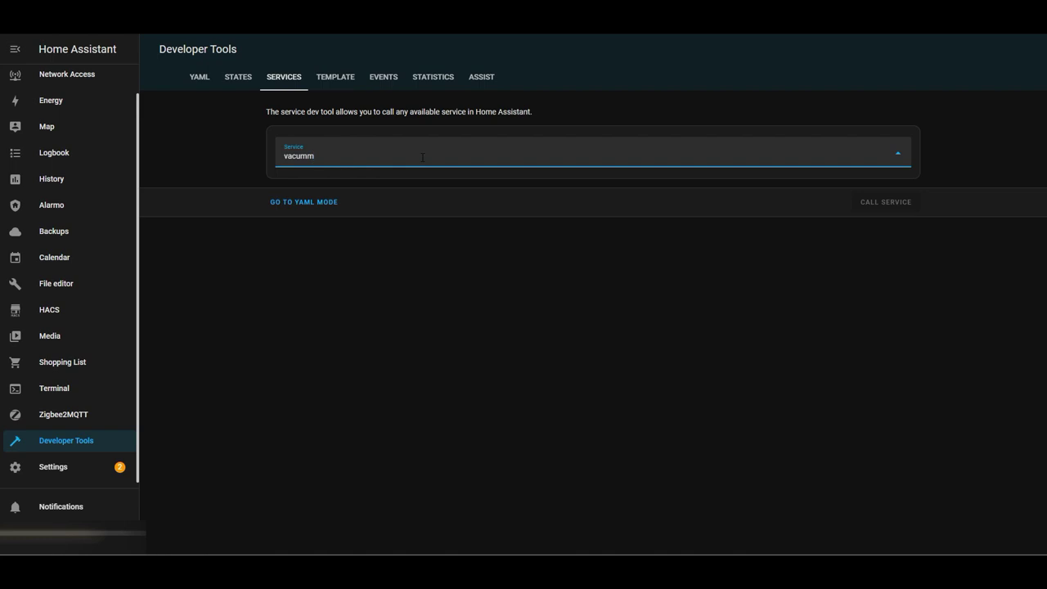
key("BackSpace")
key("BackSpace")
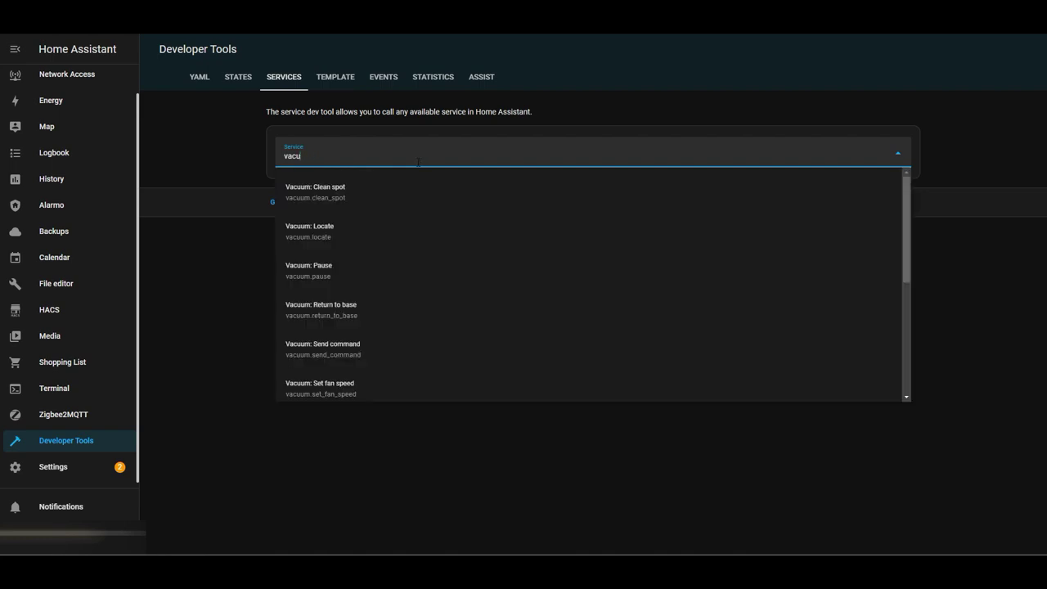
left_click(351, 345)
left_click(771, 231)
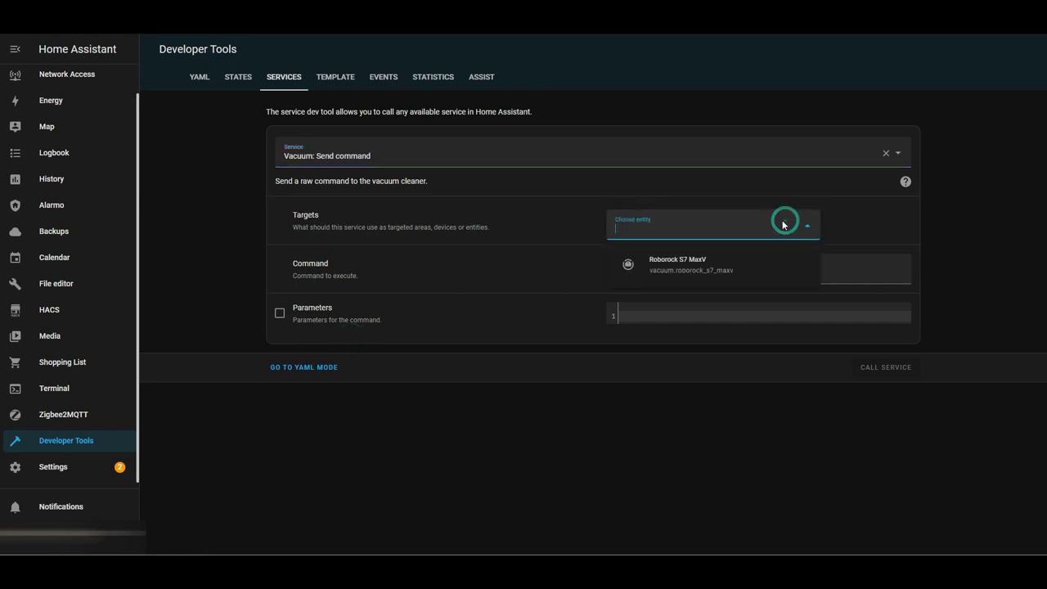
left_click(704, 276)
Copy get_room_mapping from the documentation, enter it as the command, and call the service
left_click(645, 294)
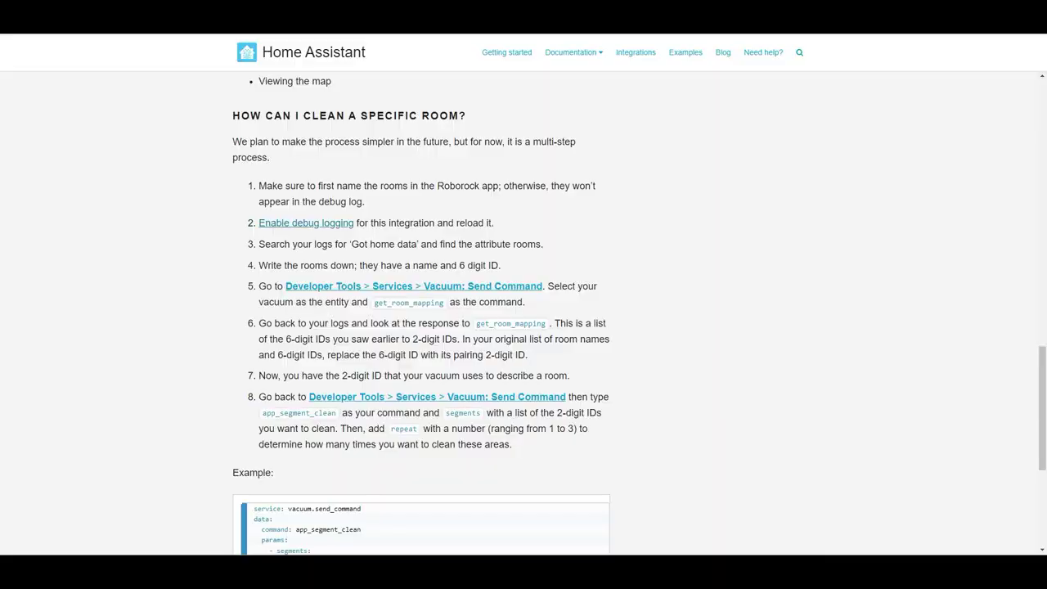
left_click_drag(443, 304, 374, 302)
key("ctrl+c")
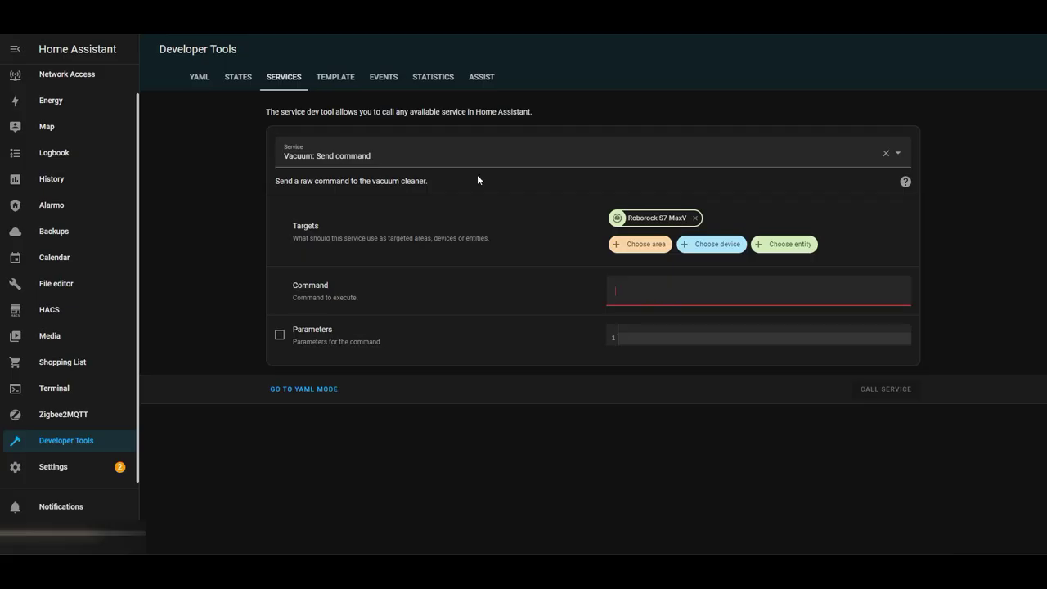
left_click(630, 293)
key("ctrl+v")
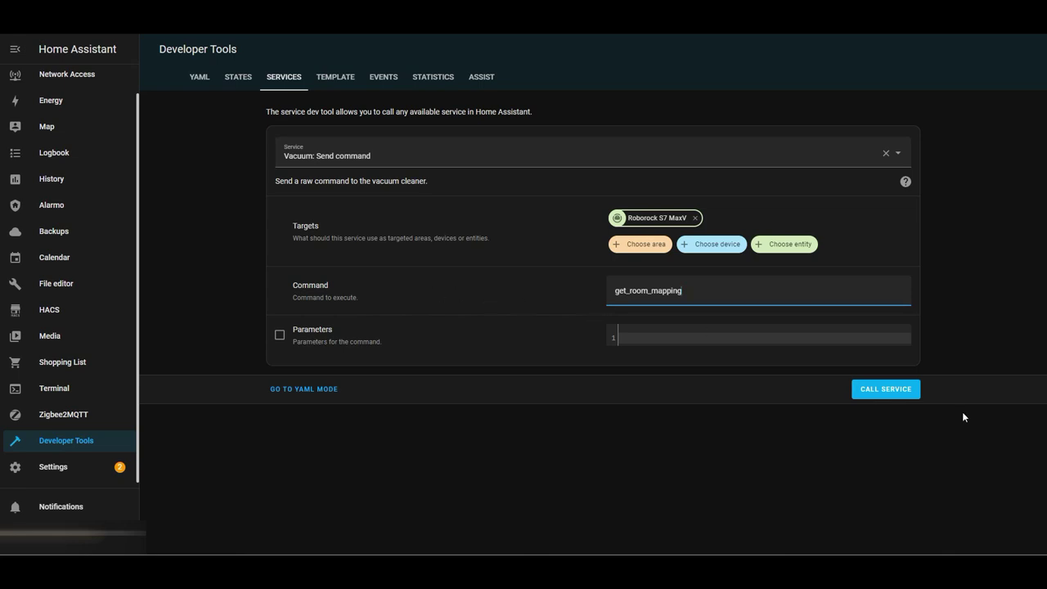
left_click(884, 390)
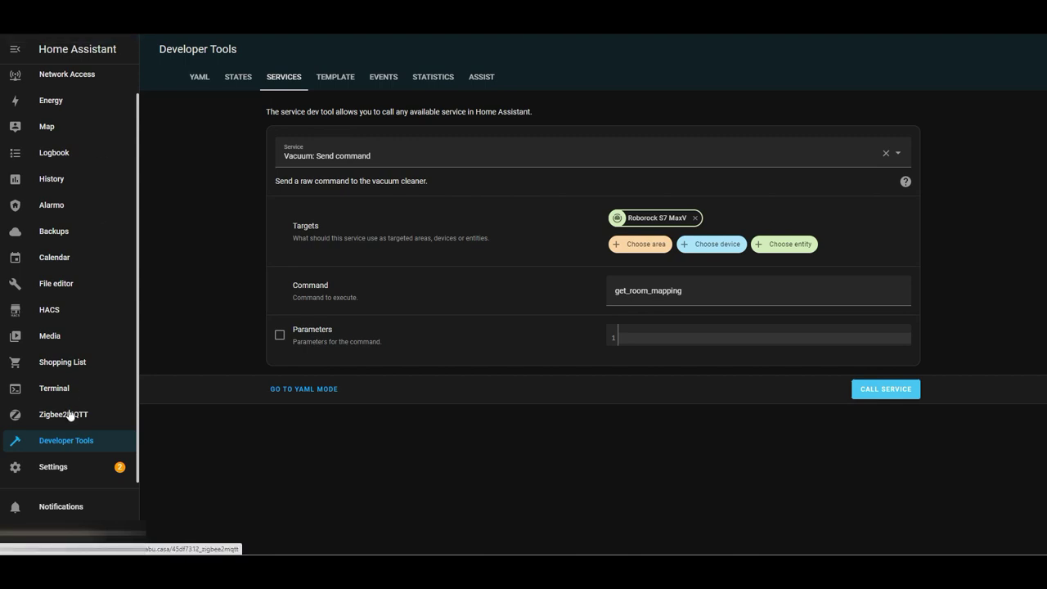
Download diagnostics for the Roborock entry under Devices & Services, view the Downloads folder, and close it
left_click(59, 466)
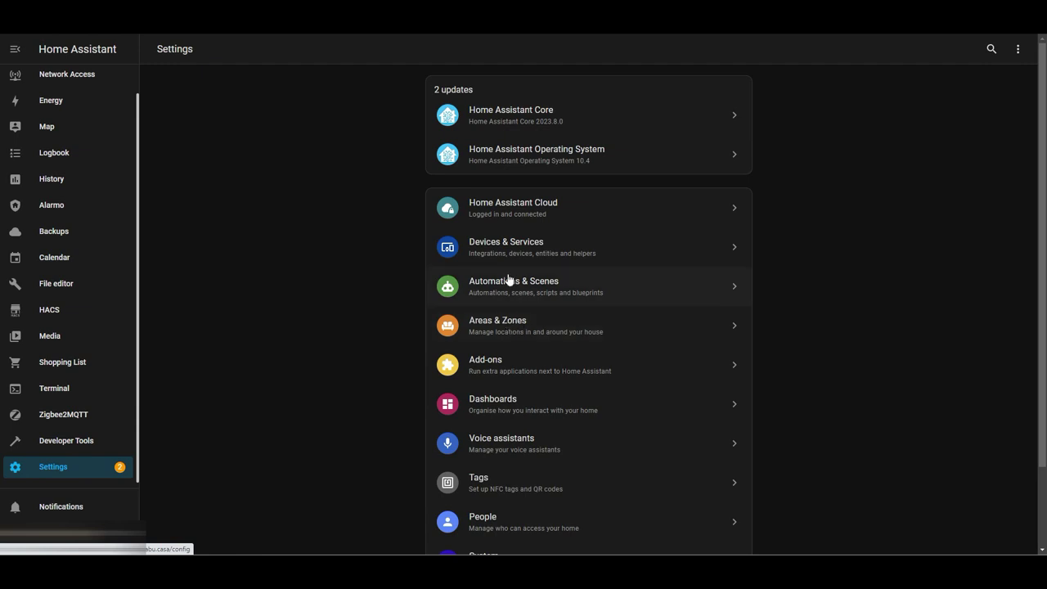
left_click(505, 248)
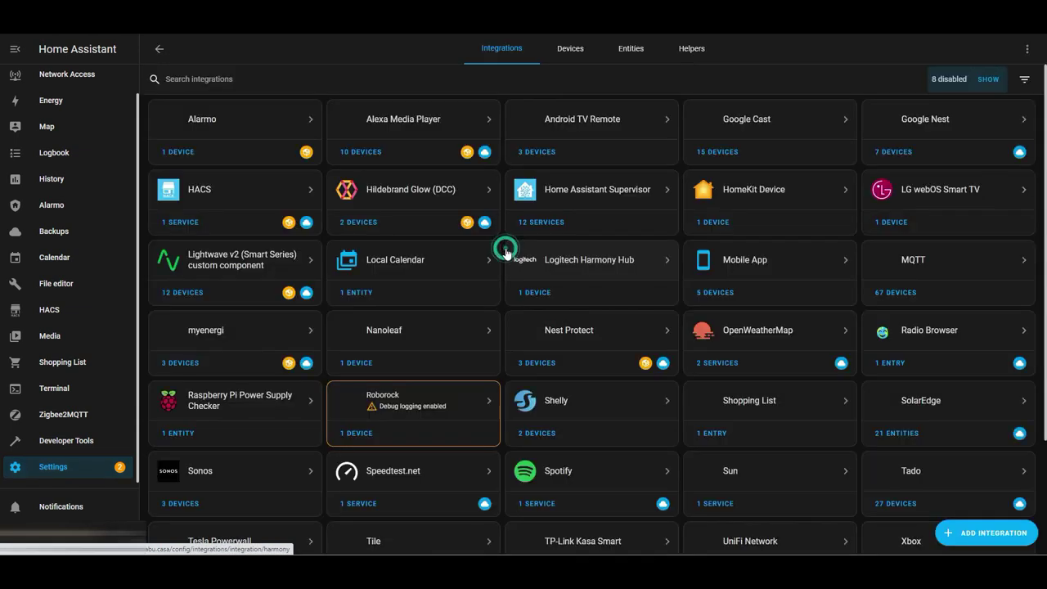
left_click(444, 399)
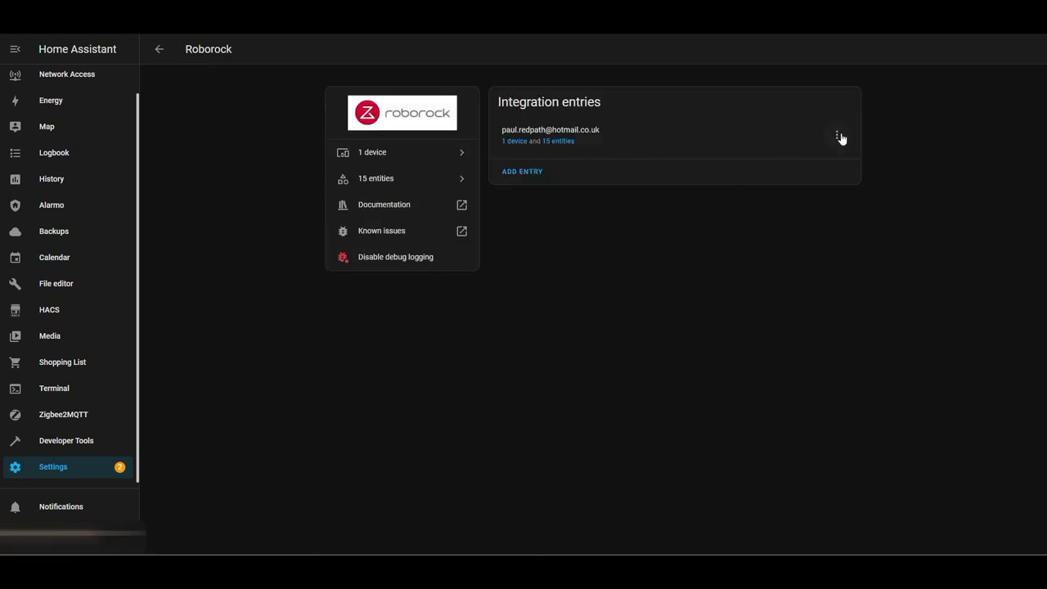
left_click(837, 136)
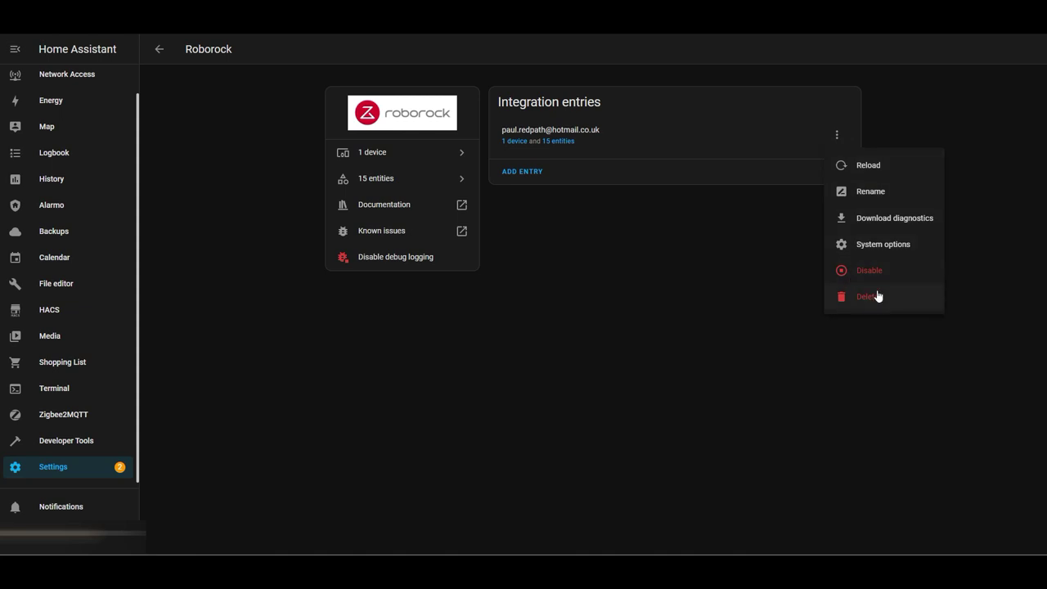
left_click(894, 217)
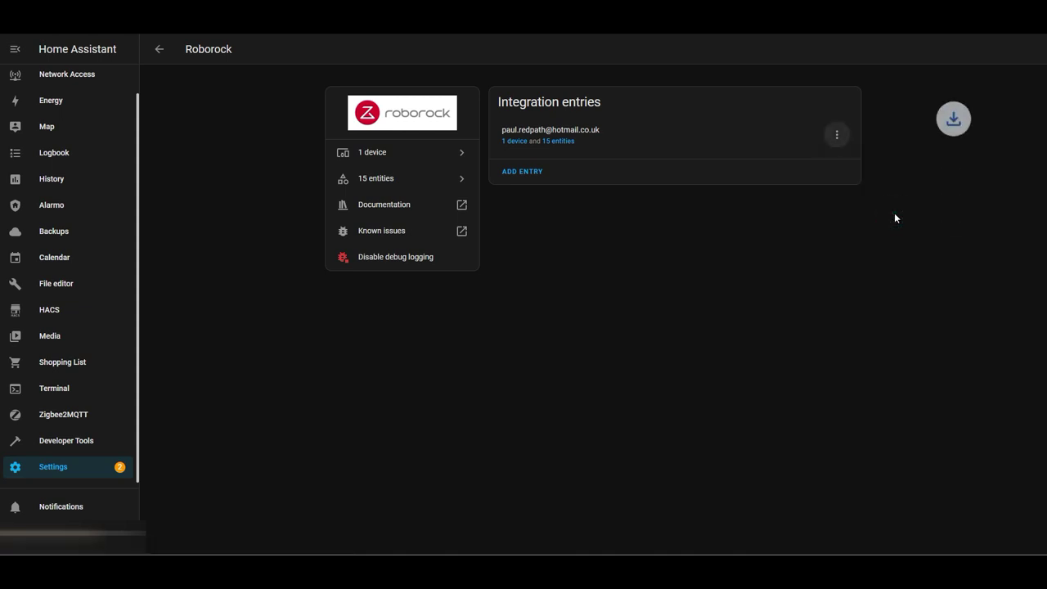
left_click(915, 204)
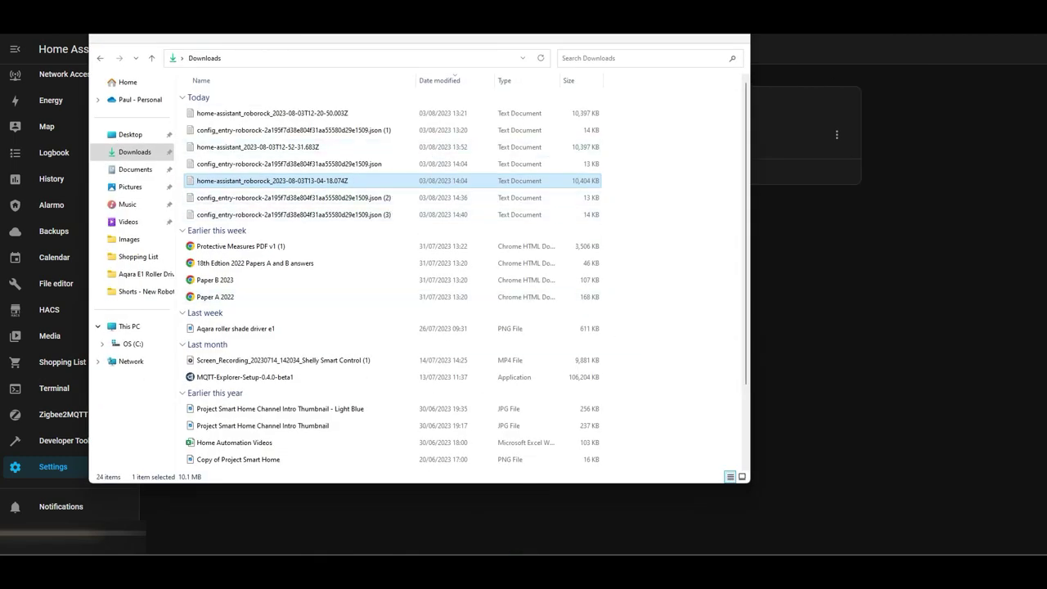
key("alt+F4")
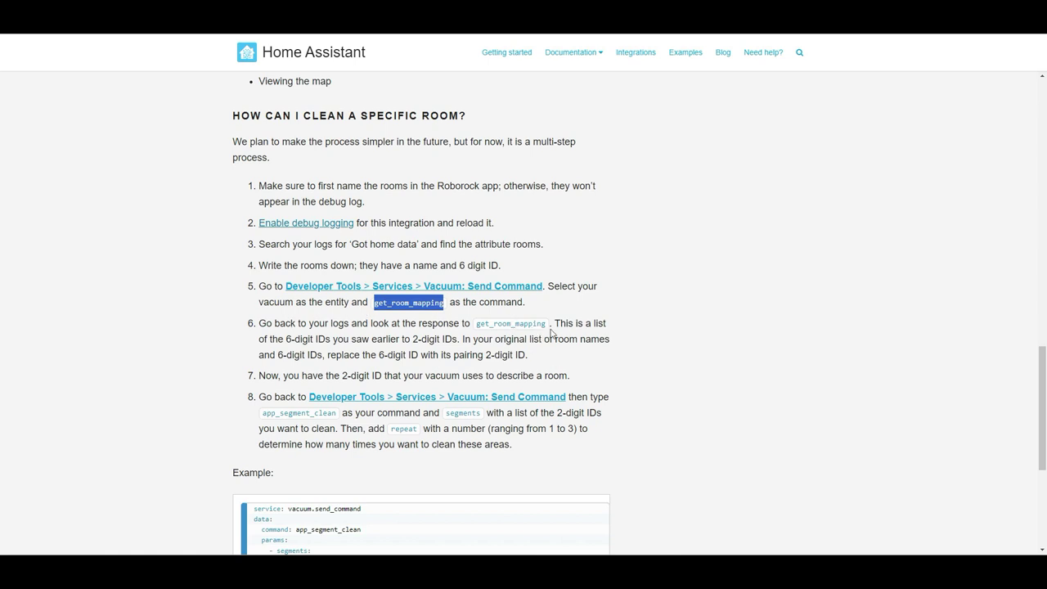
Copy get_room_mapping from step 6 of the documentation, search the earlier Roborock log for it, and highlight the request and its response
left_click_drag(548, 325, 478, 324)
key("ctrl+c")
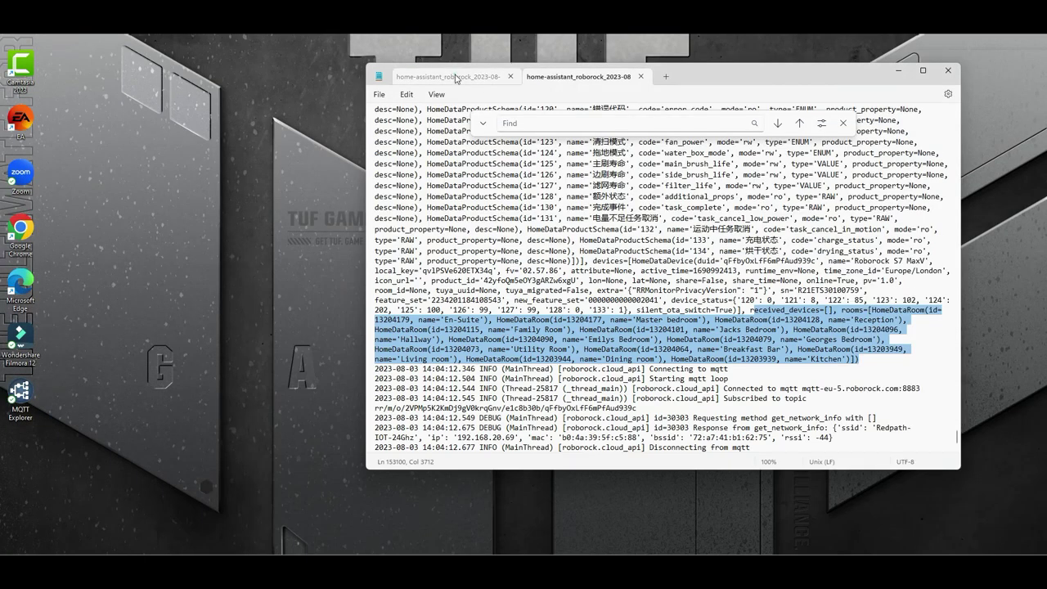
left_click(454, 76)
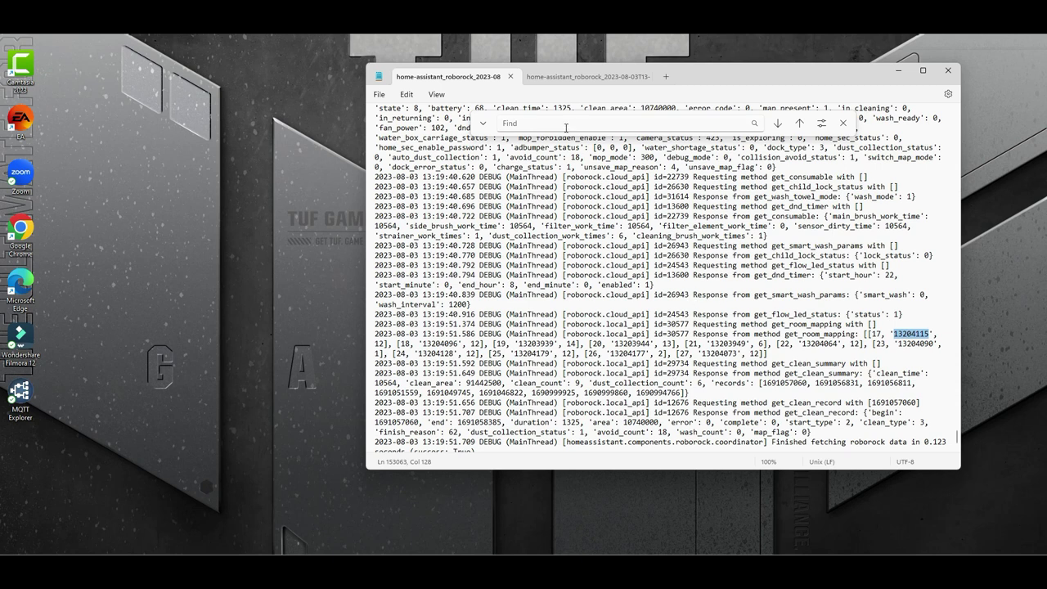
left_click(565, 122)
key("ctrl+v")
scroll(705, 309, "down", 4)
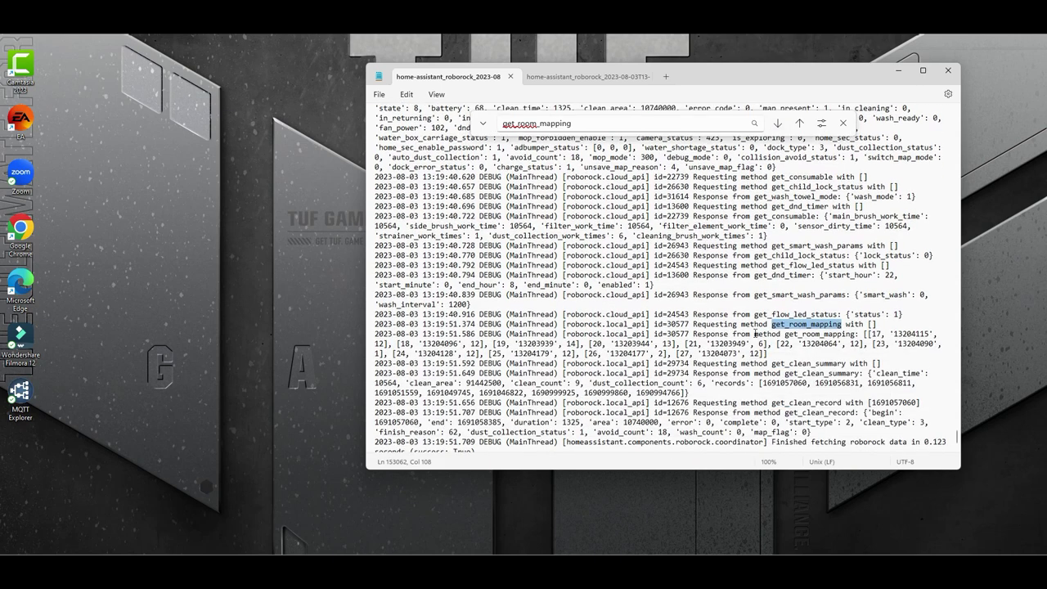
left_click_drag(771, 324, 942, 351)
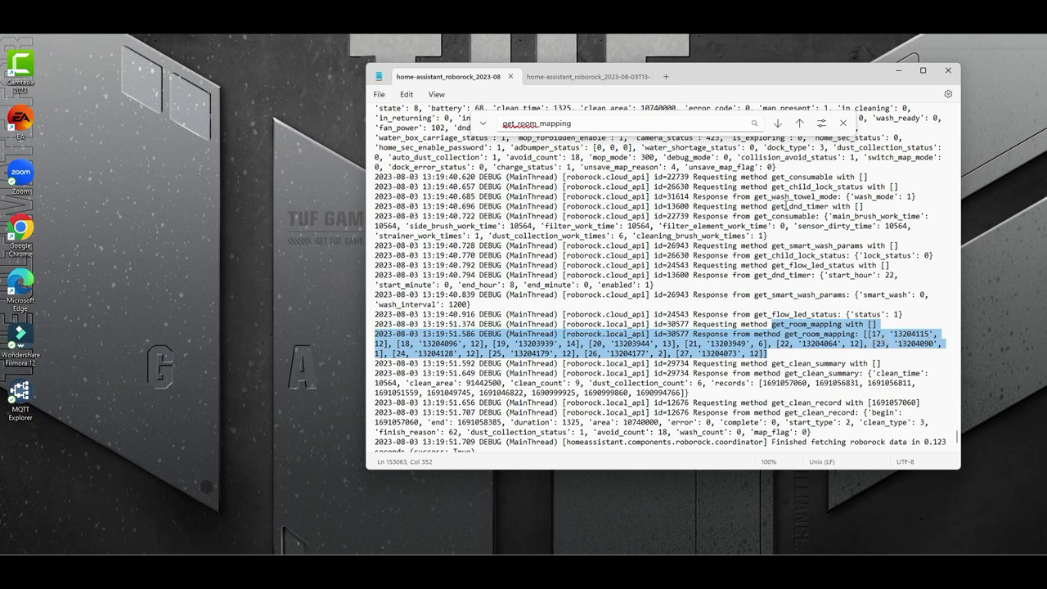
Switch back to the newer log's rooms list and highlight the Family Room entry with ID 13204115
left_click(601, 78)
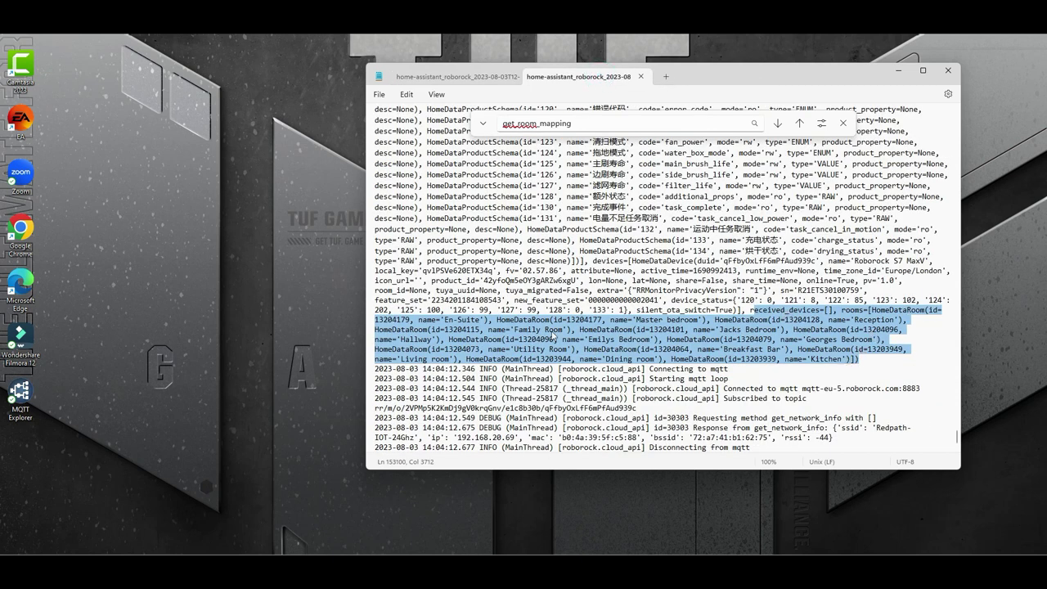
left_click(550, 329)
left_click_drag(446, 329, 565, 330)
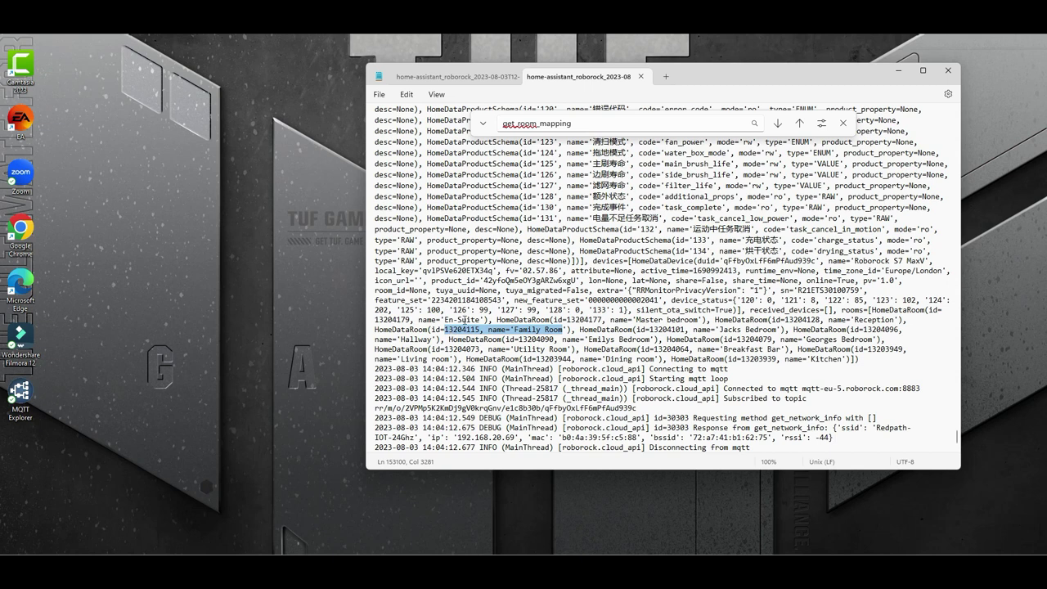
Highlight the pair 17, '13204115' in the earlier log's get_room_mapping response and switch back to the newer log's rooms list
left_click(478, 76)
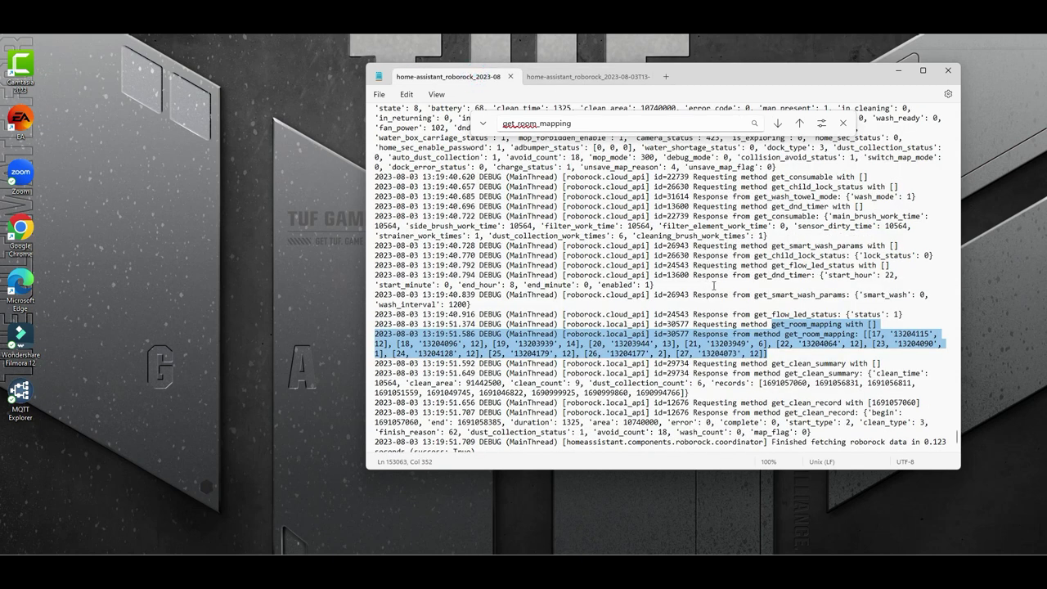
left_click(879, 343)
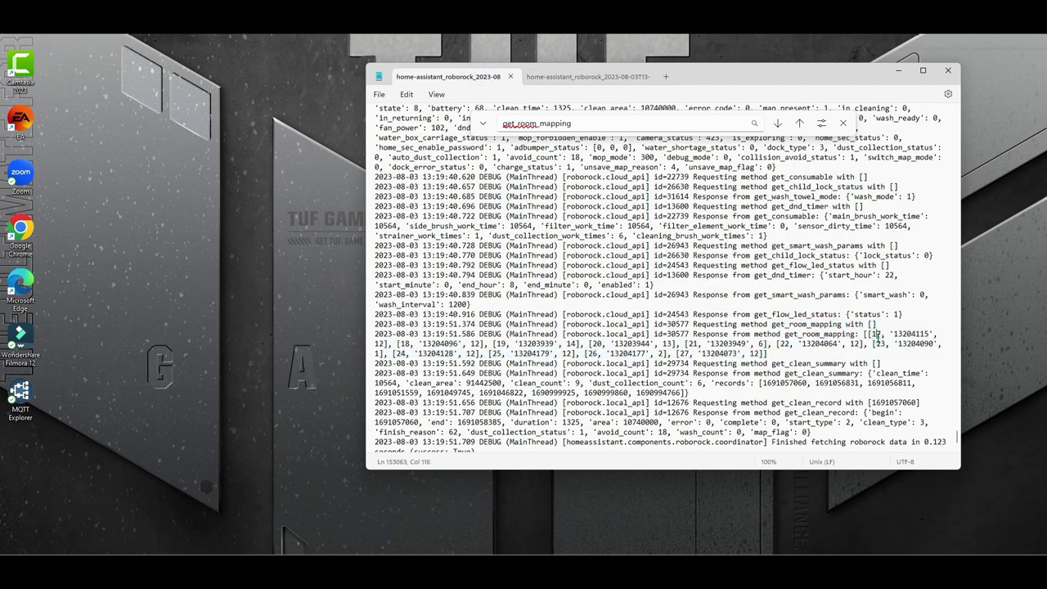
left_click_drag(868, 333, 933, 334)
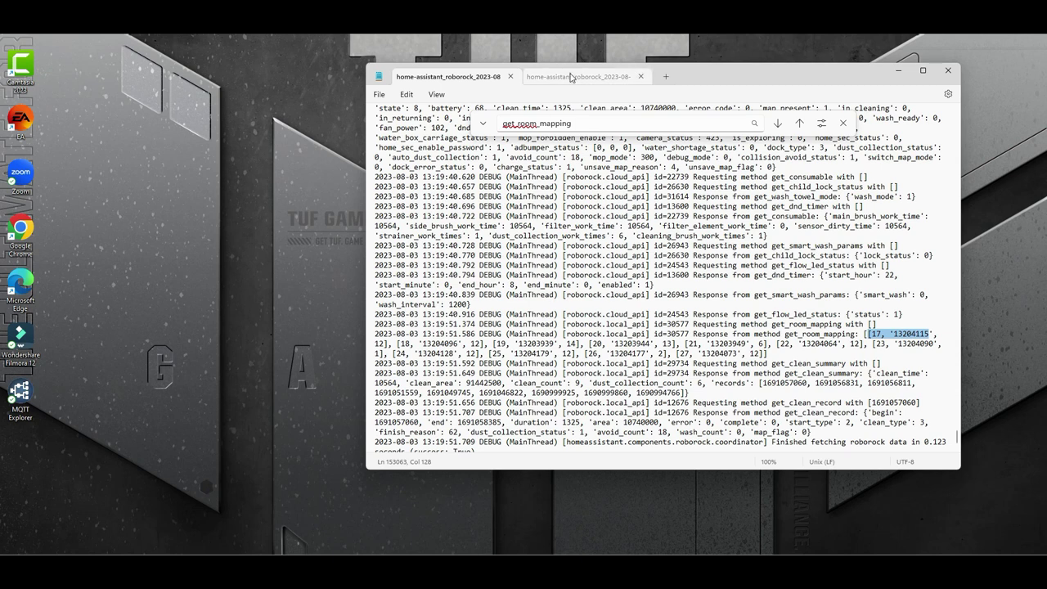
left_click(572, 76)
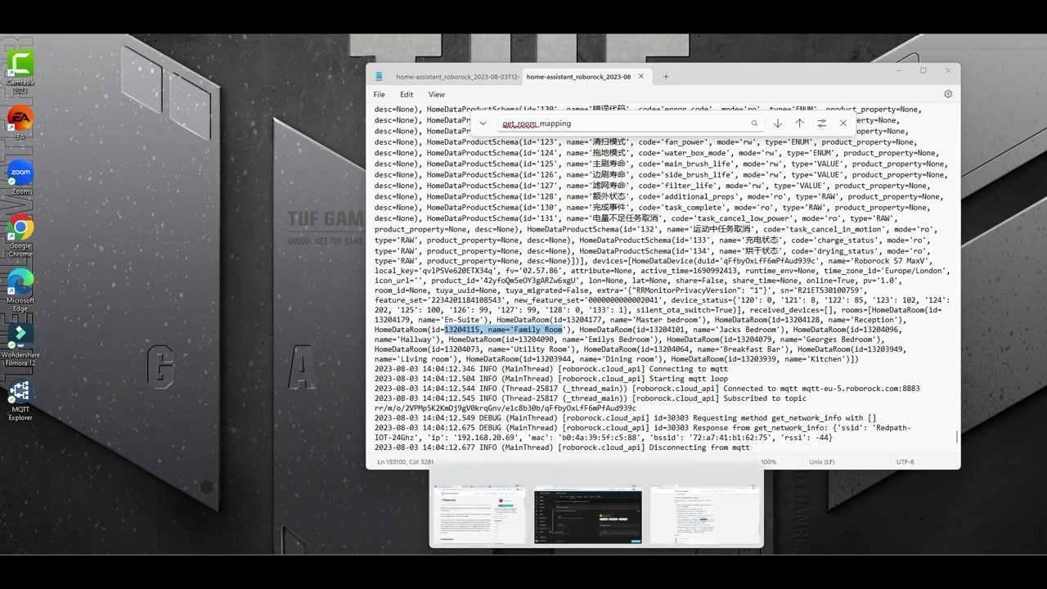
Open the Roborock integration documentation and go to step 8 on sending app_segment_clean with segments and repeat
left_click(589, 515)
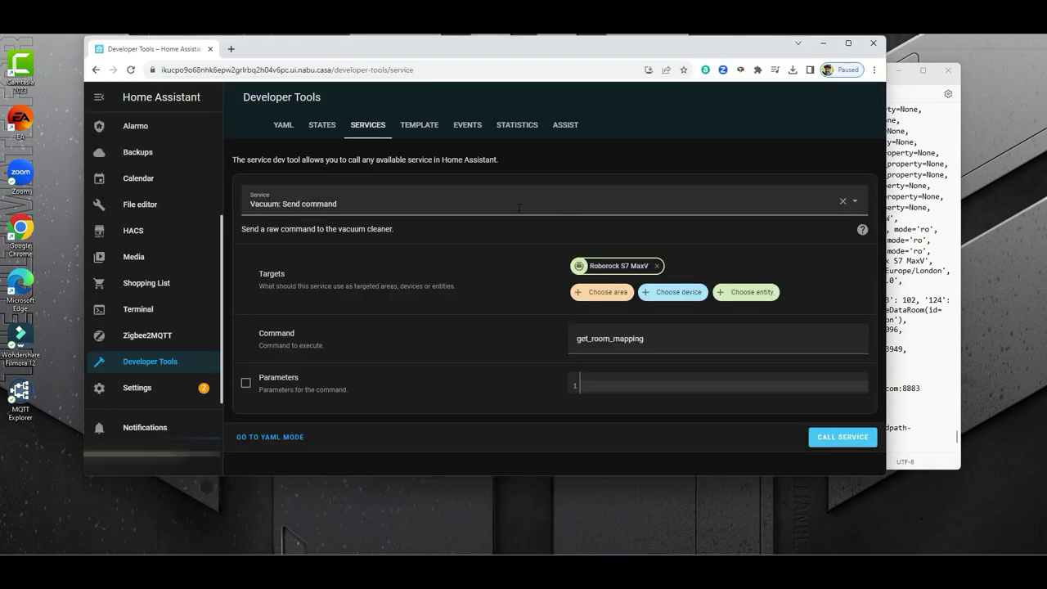
left_click(824, 41)
mouse_move(585, 508)
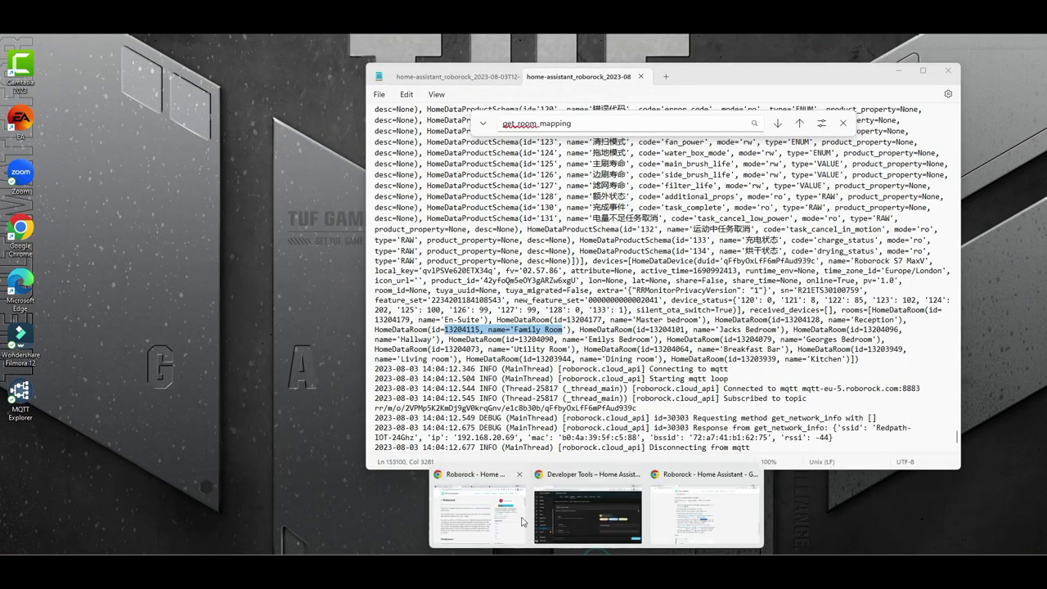
left_click(487, 517)
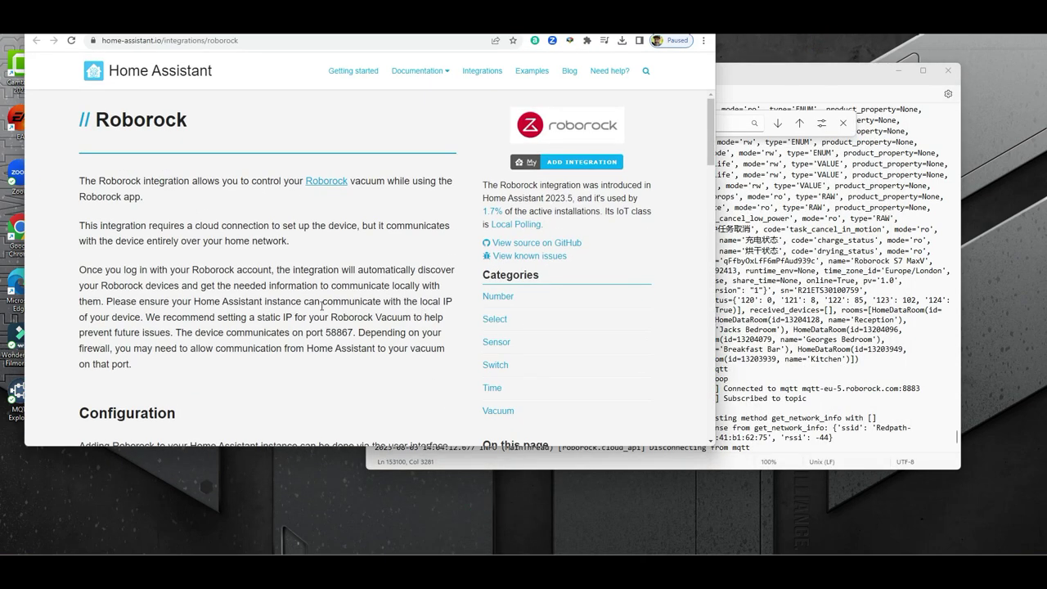
scroll(323, 294, "down", 3)
scroll(323, 294, "down", 8)
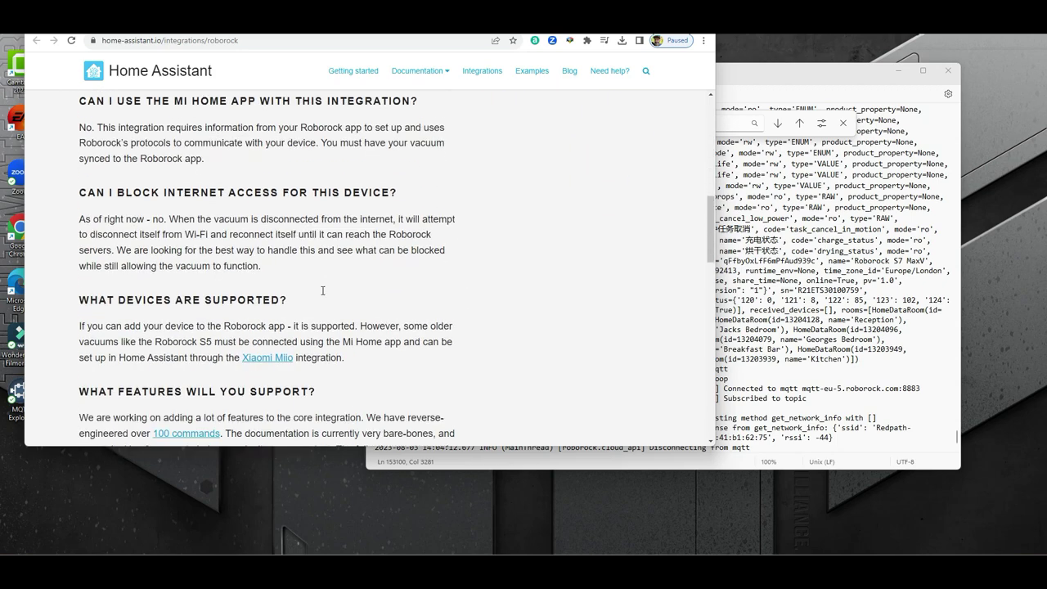
scroll(323, 294, "down", 3)
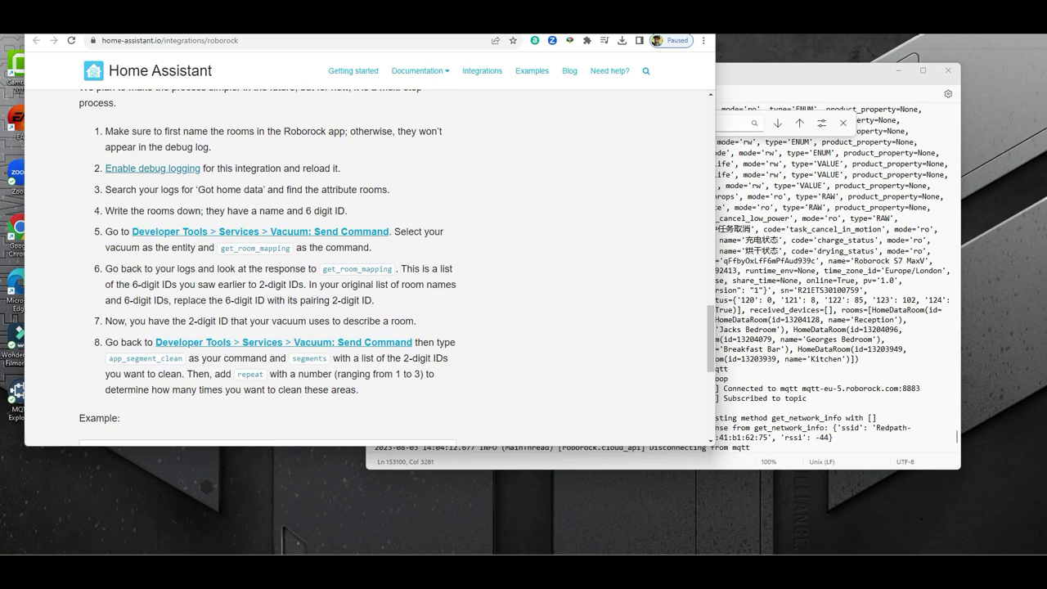
Copy app_segment_clean from step 8 of the documentation and enter it as the Vacuum: Send command command
left_click(582, 515)
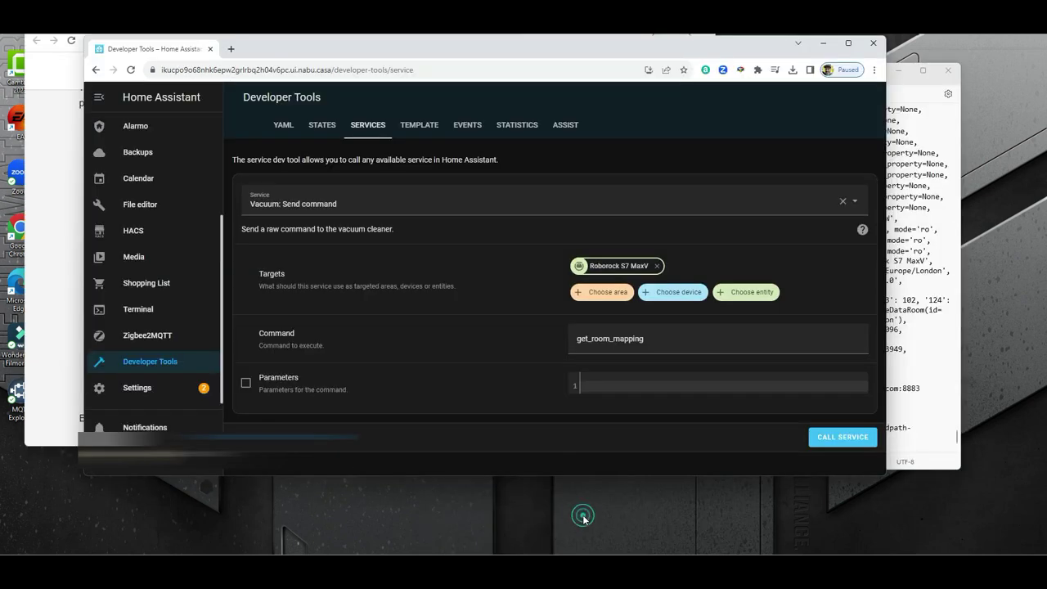
left_click_drag(440, 49, 628, 38)
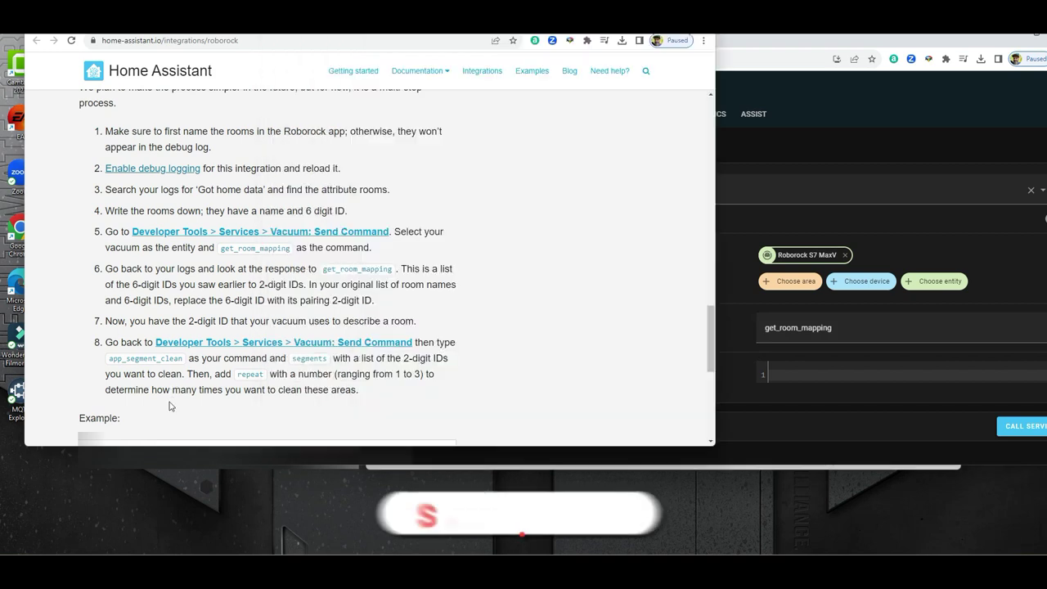
left_click(170, 404)
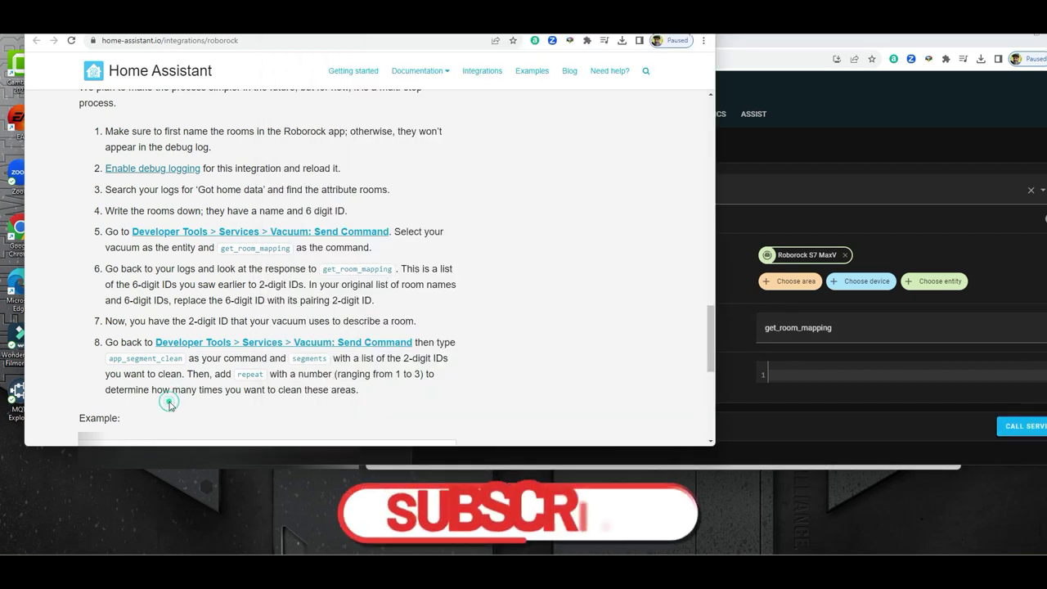
left_click_drag(183, 358, 109, 358)
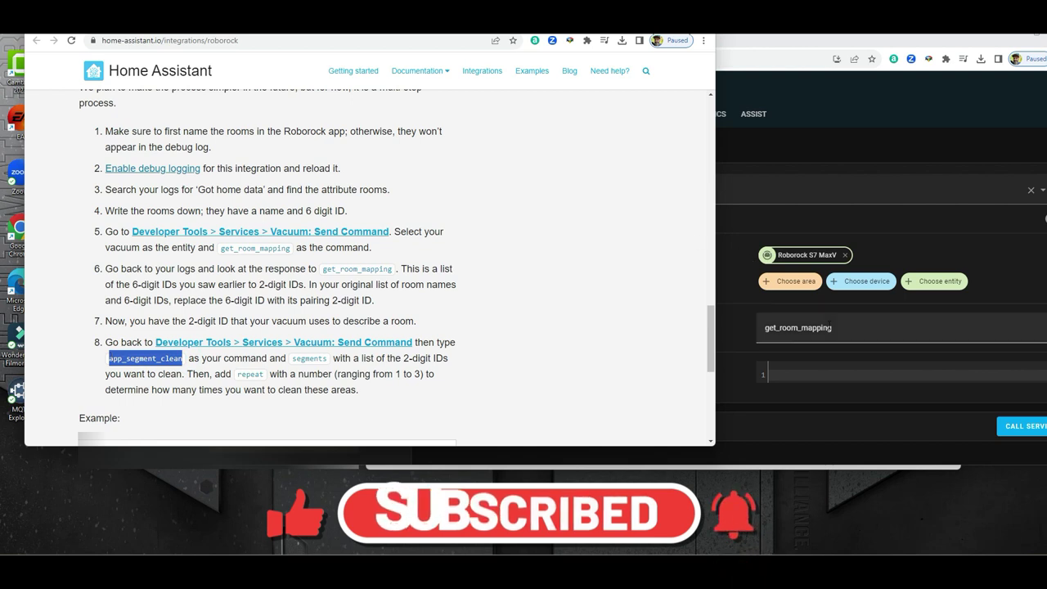
left_click(803, 310)
left_click_drag(834, 327, 758, 330)
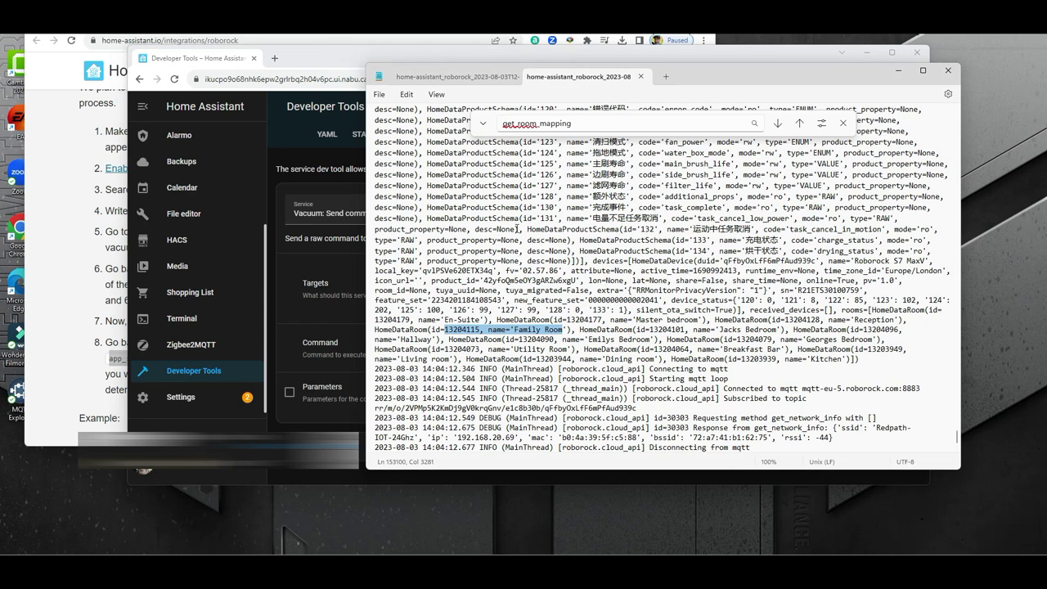
Set the command parameters to 17, the Family Room's segment ID from the earlier log, and switch the service call to YAML mode
left_click(478, 76)
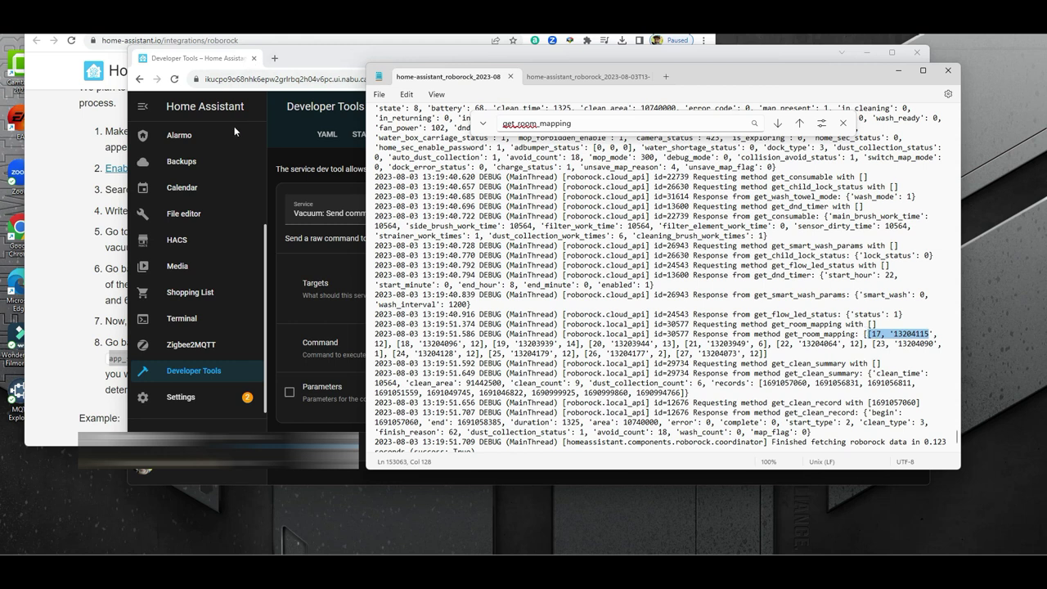
left_click(311, 58)
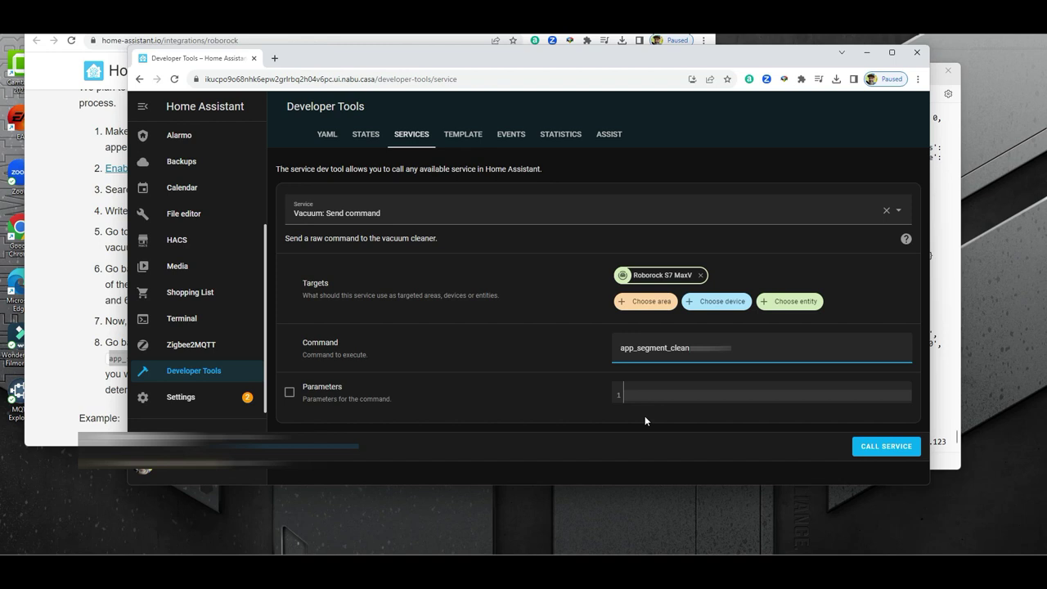
left_click(649, 395)
type("17")
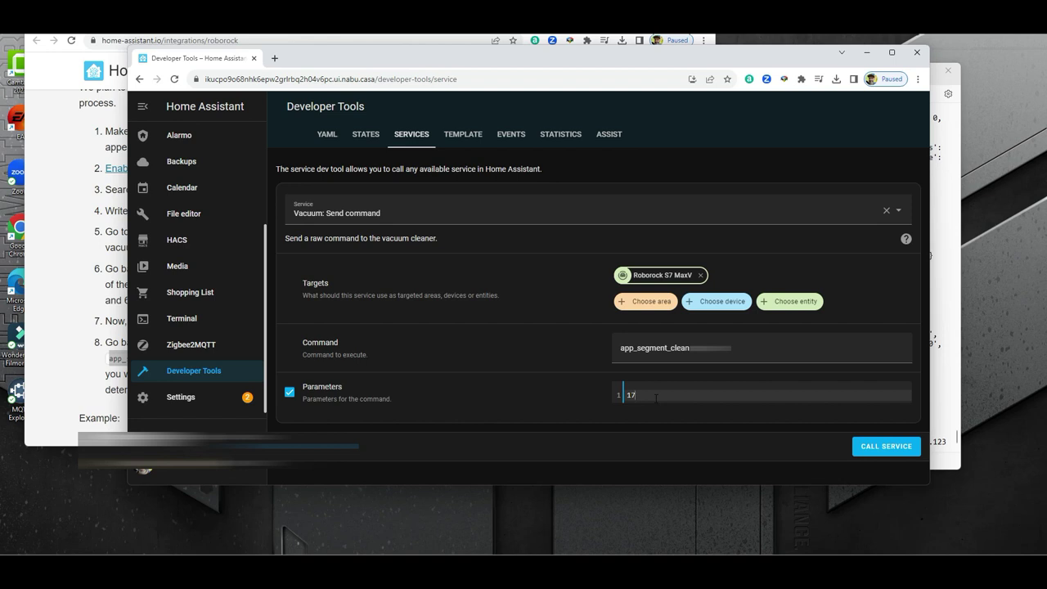
left_click(308, 445)
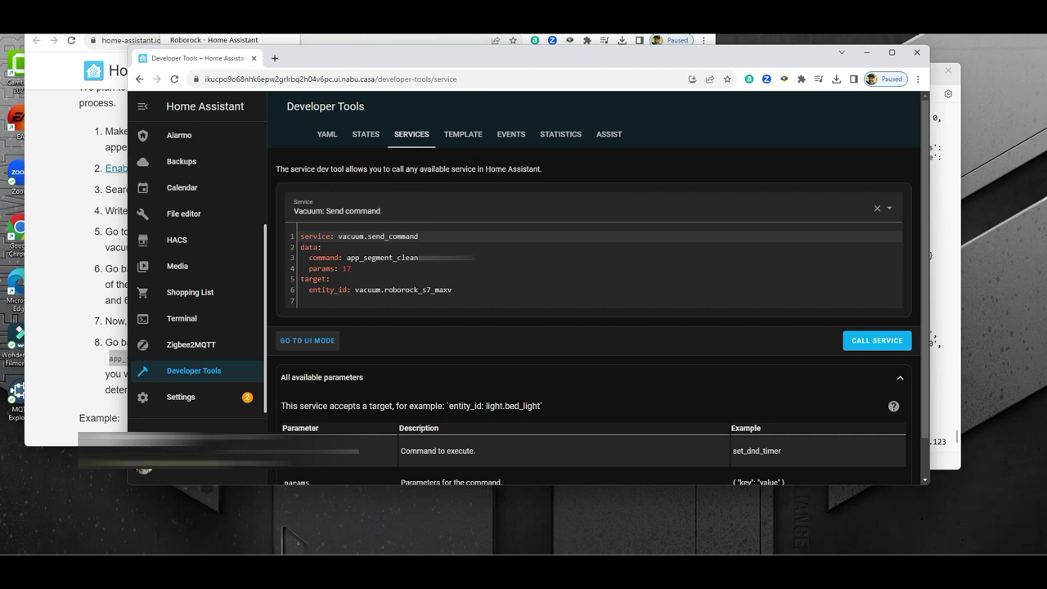
Compare the YAML with the documentation's app_segment_clean example and call the service
key("alt+Tab")
scroll(217, 303, "down", 3)
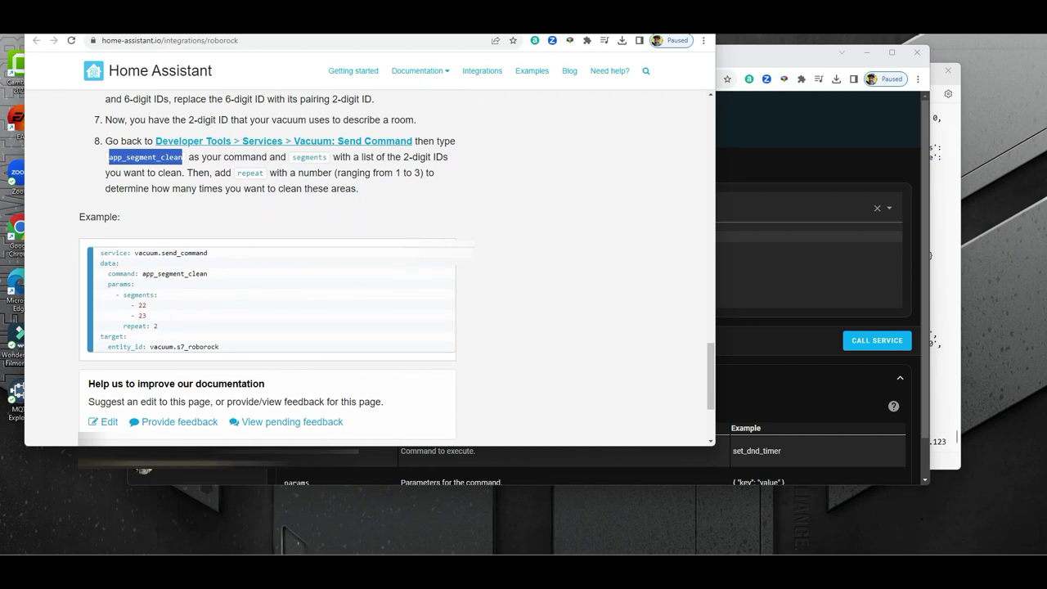
left_click(774, 54)
scroll(708, 271, "down", 2)
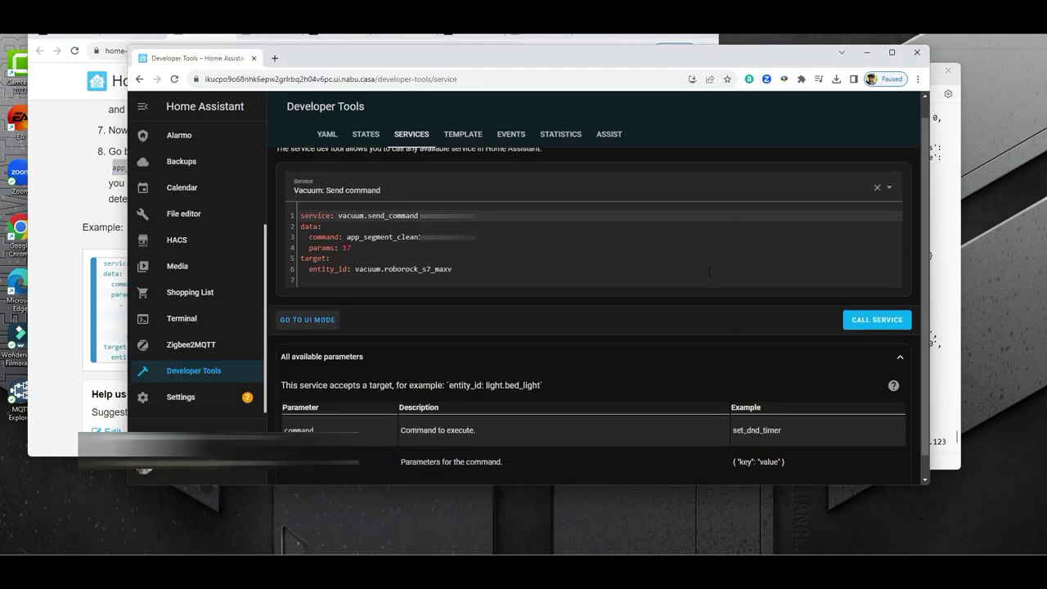
scroll(708, 272, "down", 1)
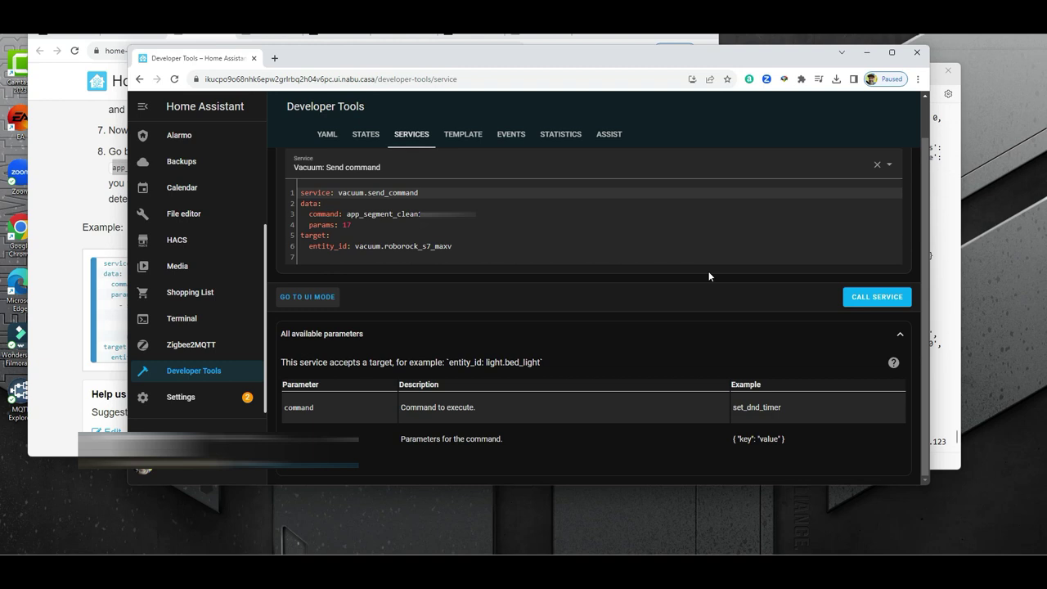
left_click(878, 300)
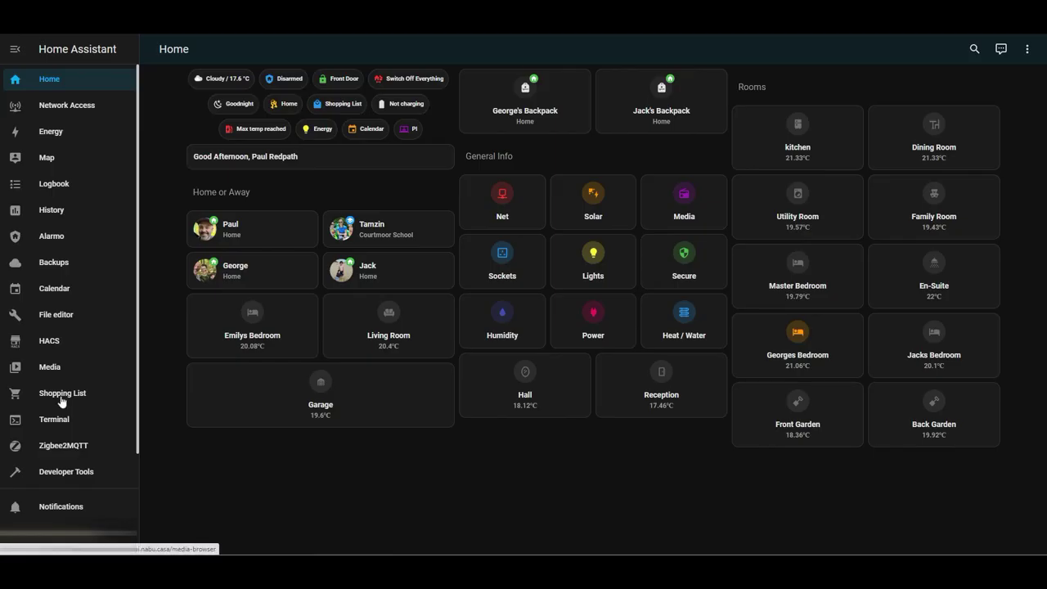
Create a Button helper under Devices & Services named Clean - Master Bedroom with the icon mdi:robot-vacuum-variant
scroll(68, 409, "down", 1)
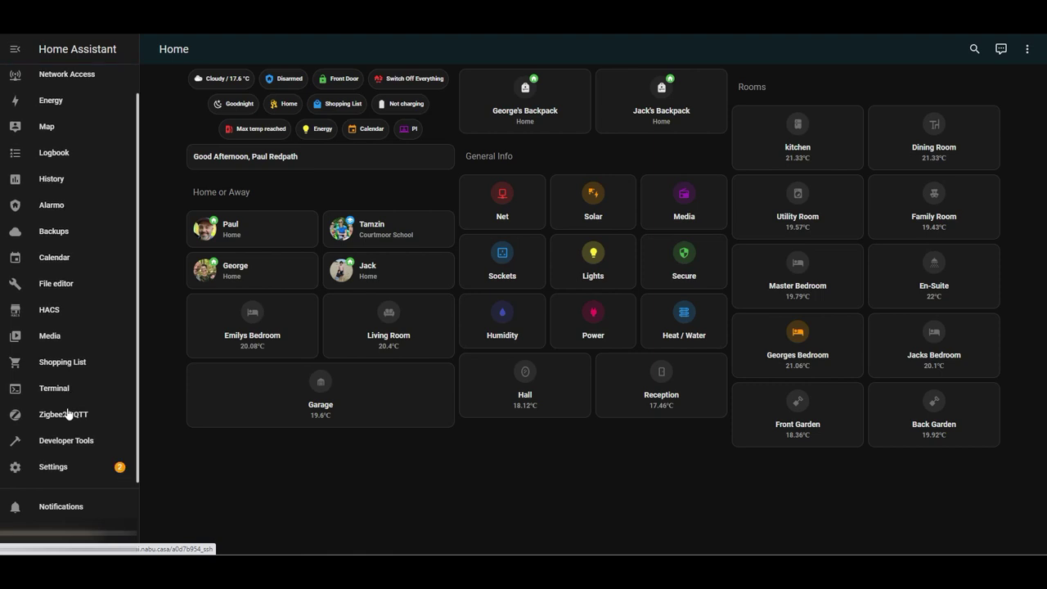
left_click(57, 465)
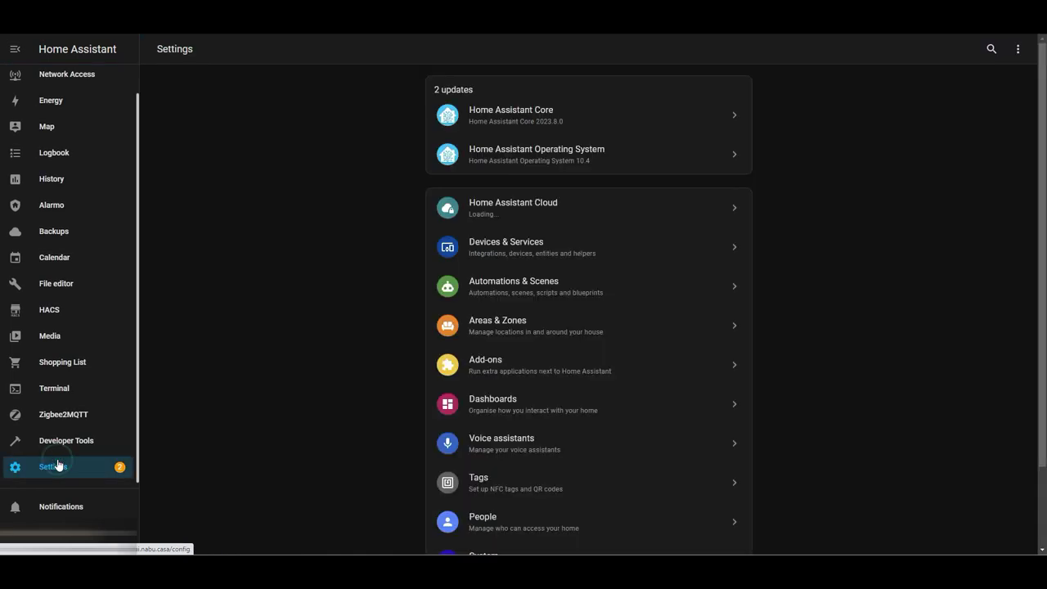
left_click(524, 249)
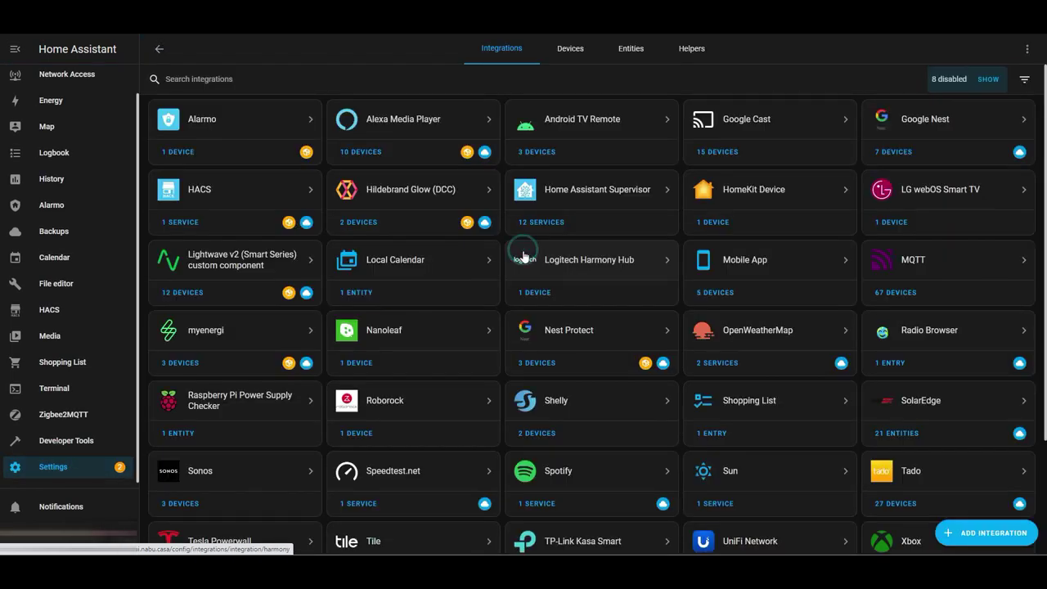
left_click(691, 50)
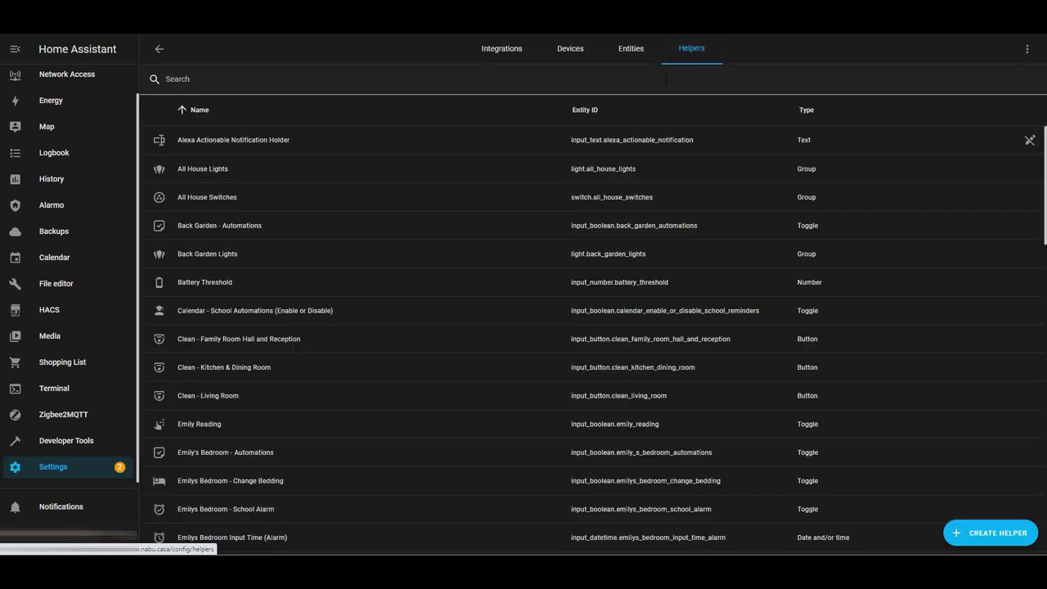
left_click(990, 533)
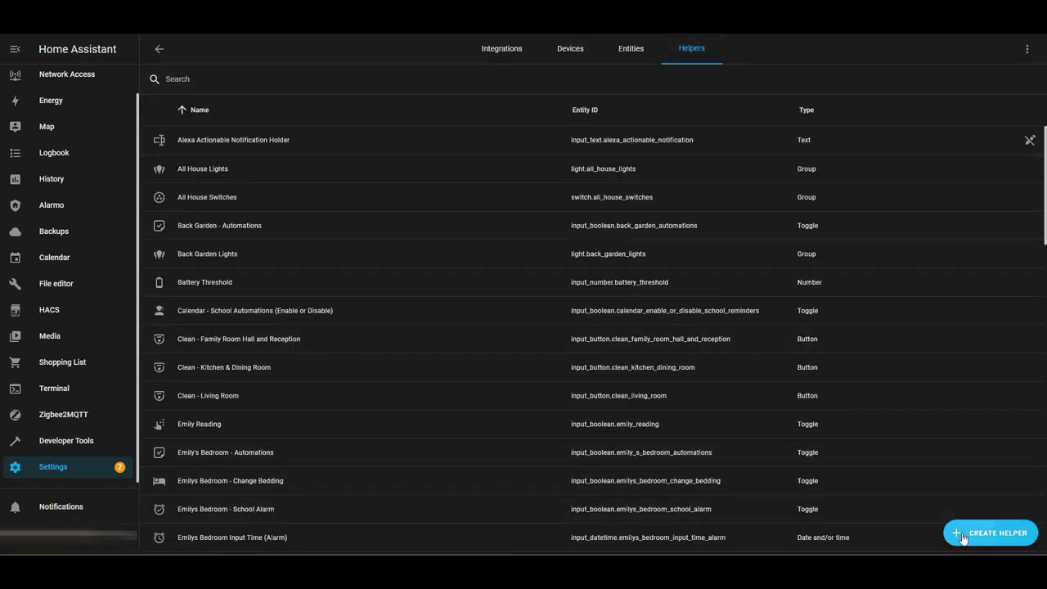
left_click(431, 192)
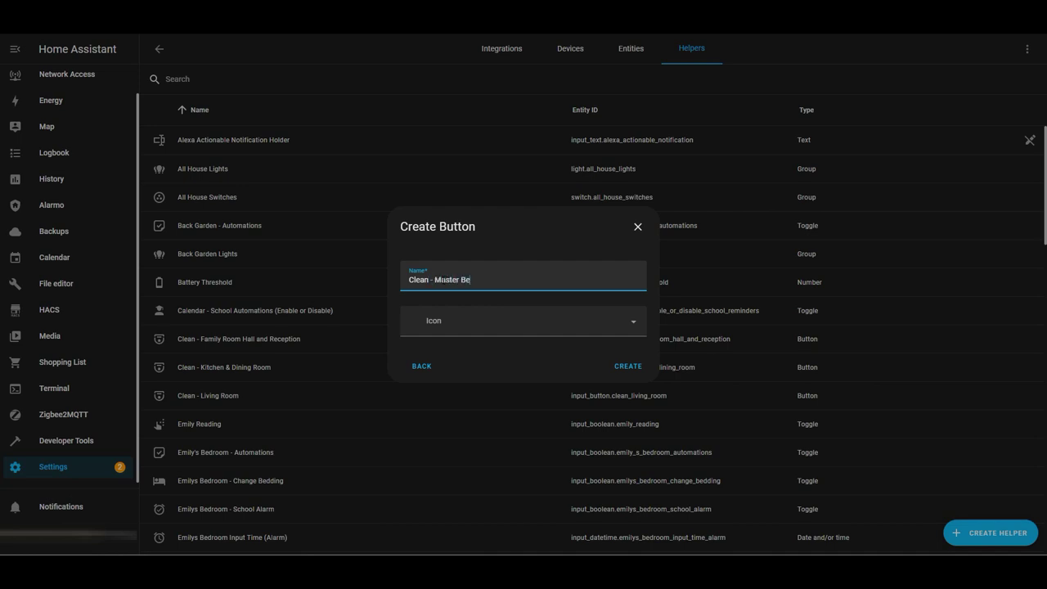
left_click(433, 320)
type("vacu")
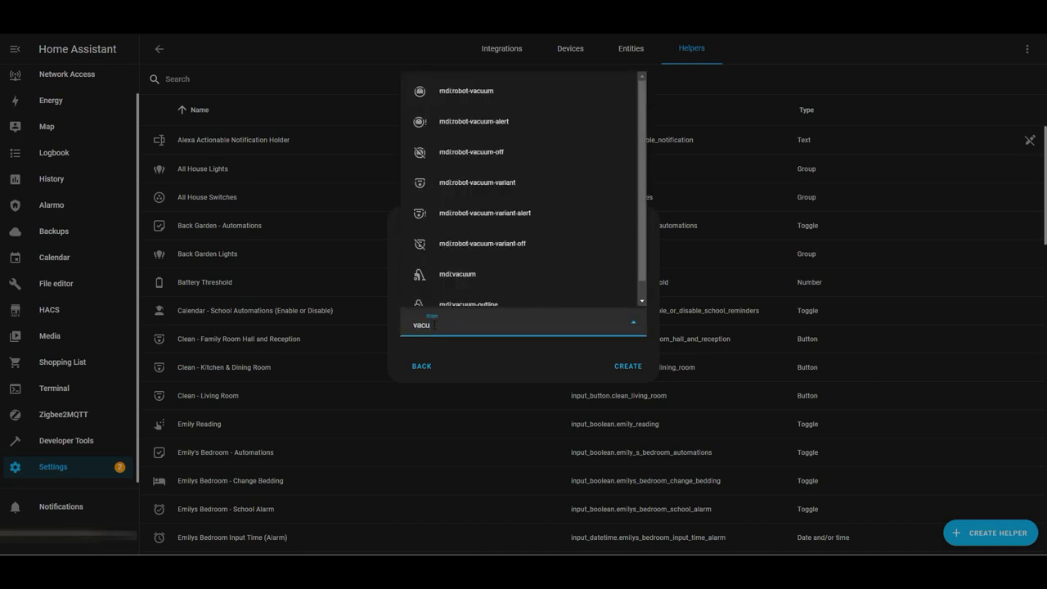
type("um")
left_click(488, 182)
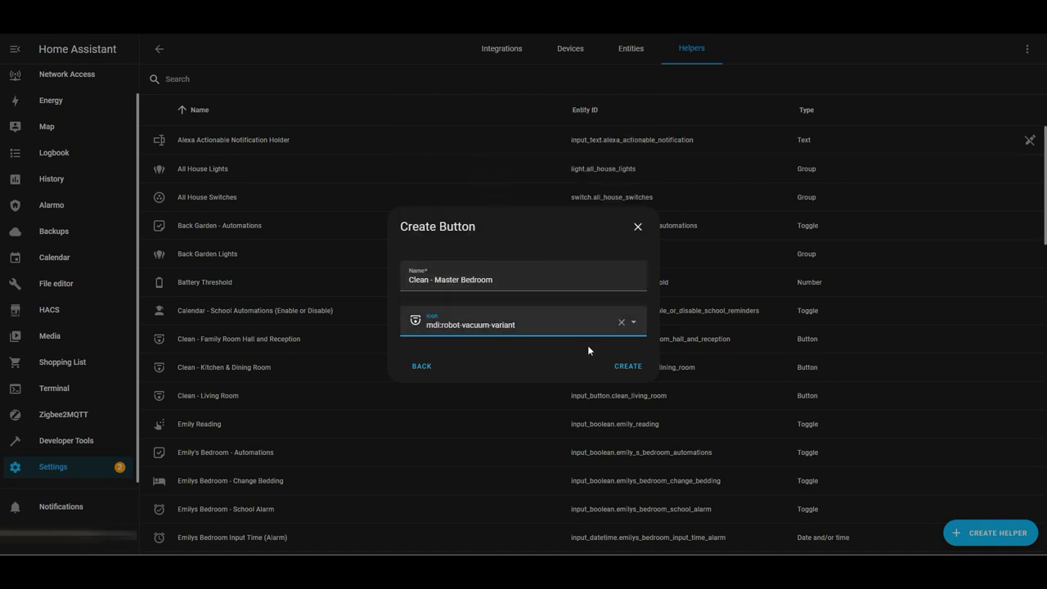
left_click(628, 368)
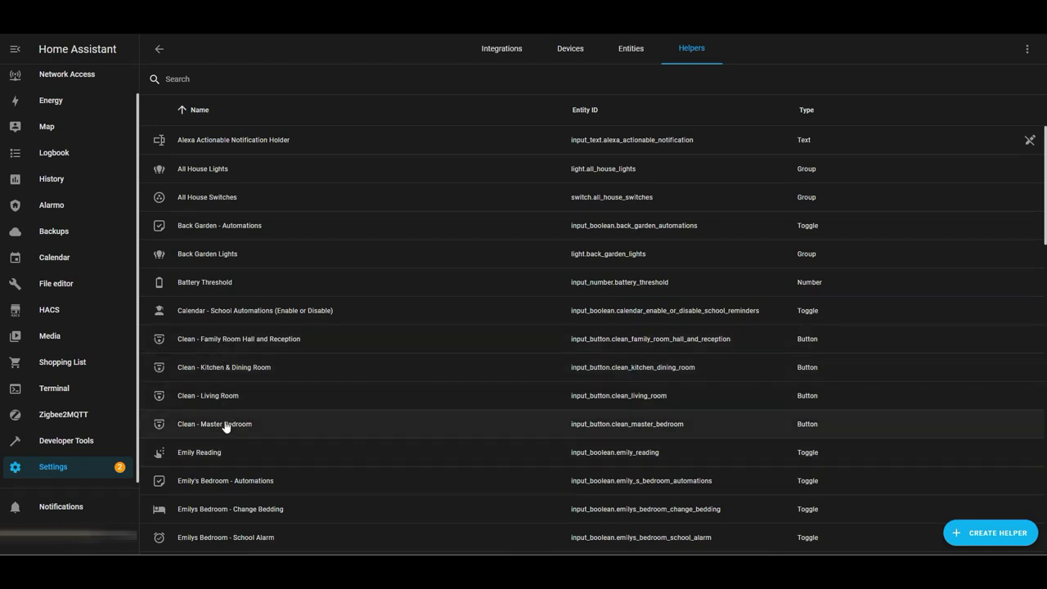
View the Home dashboard, and start a new empty automation under Automations & Scenes in the settings
scroll(28, 265, "up", 1)
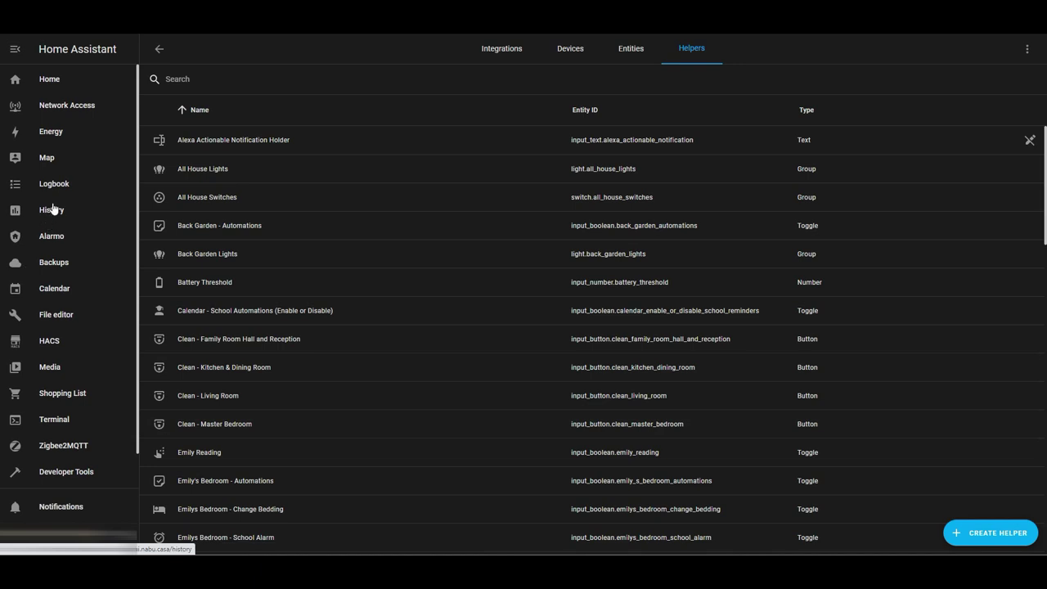
left_click(65, 82)
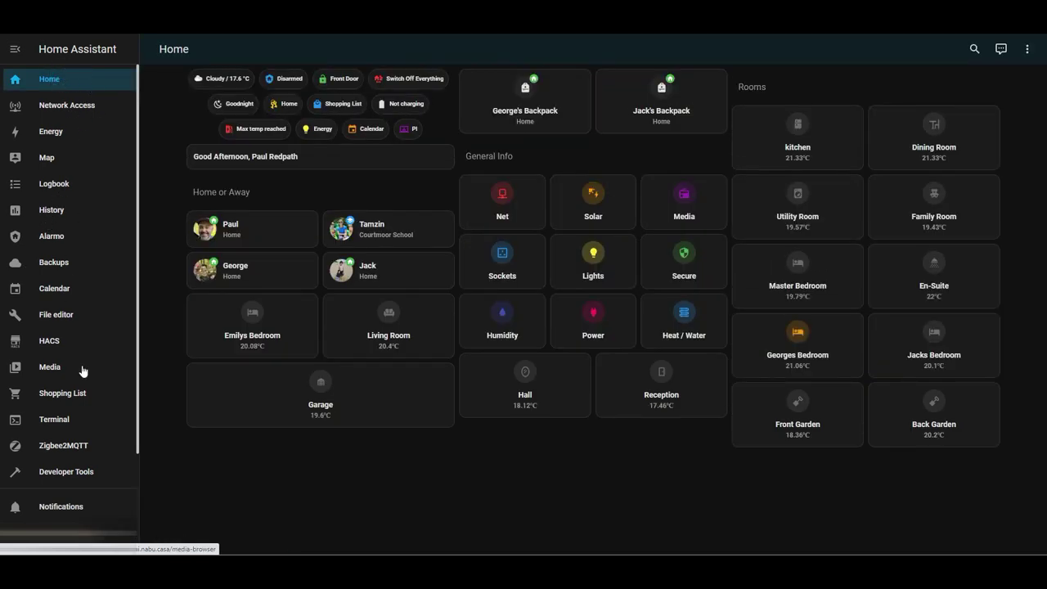
scroll(82, 372, "down", 1)
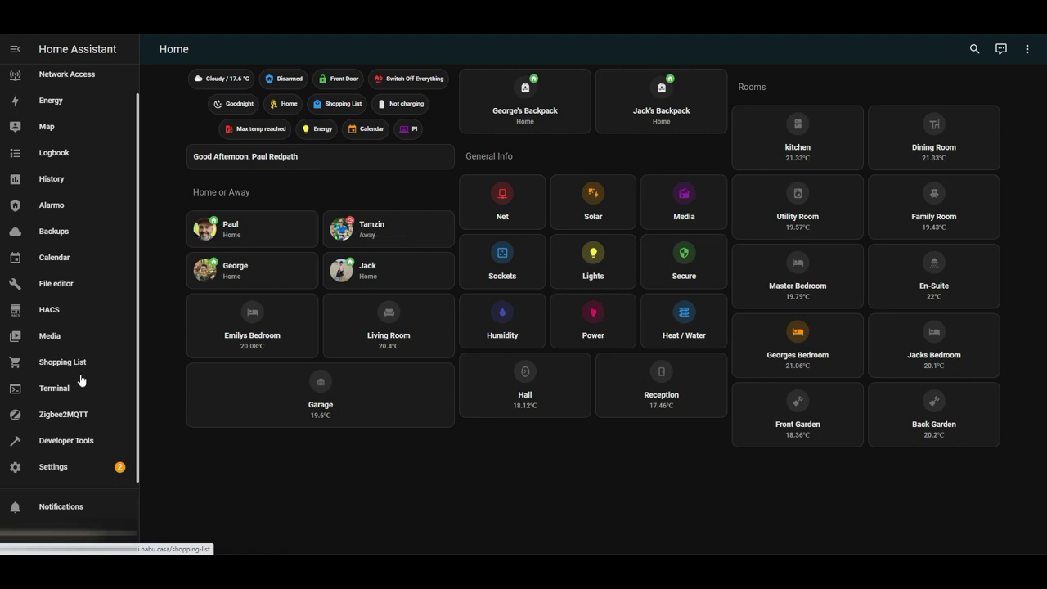
left_click(53, 471)
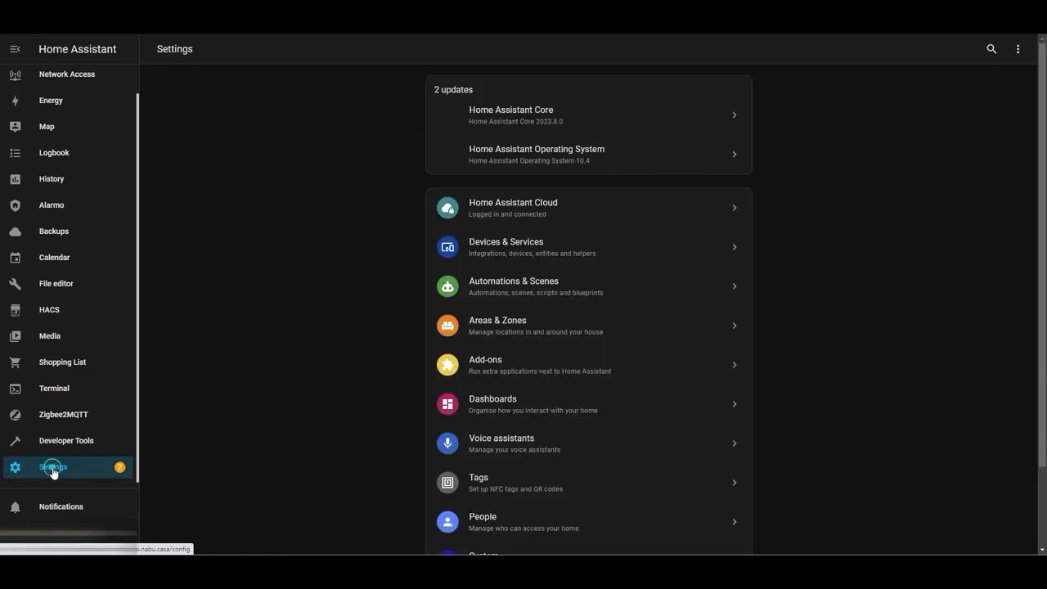
left_click(522, 288)
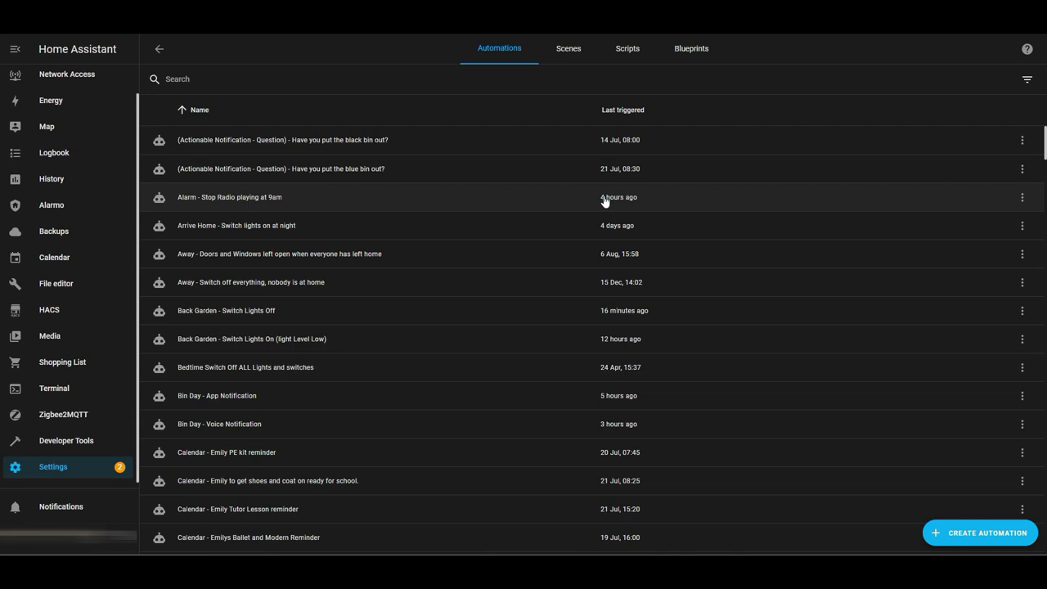
left_click(960, 531)
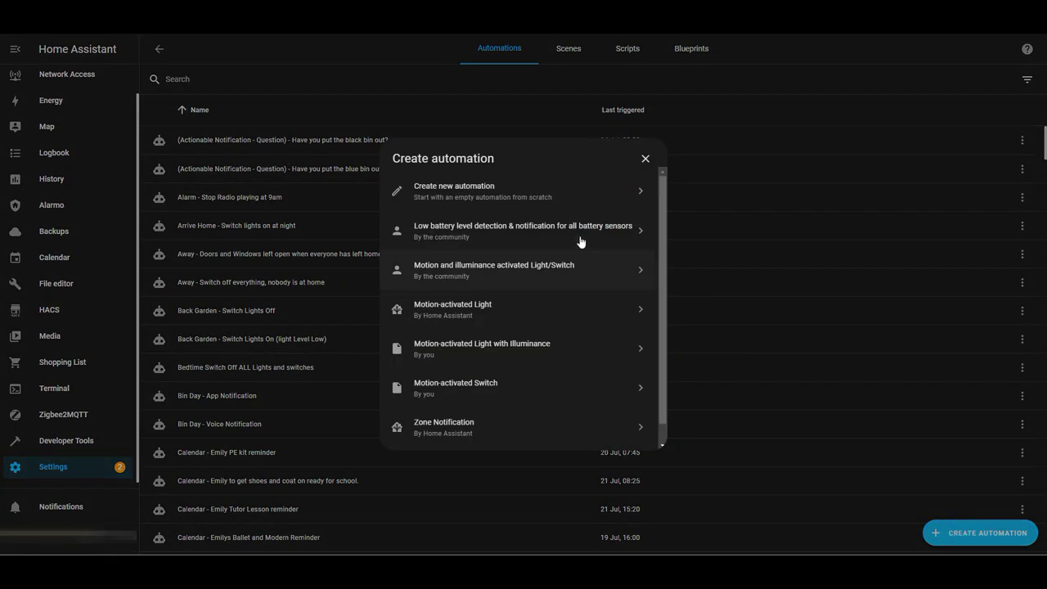
left_click(494, 196)
Add a State trigger for the Clean - Master Bedroom button helper changing to Any state (ignoring attribute changes)
left_click(358, 113)
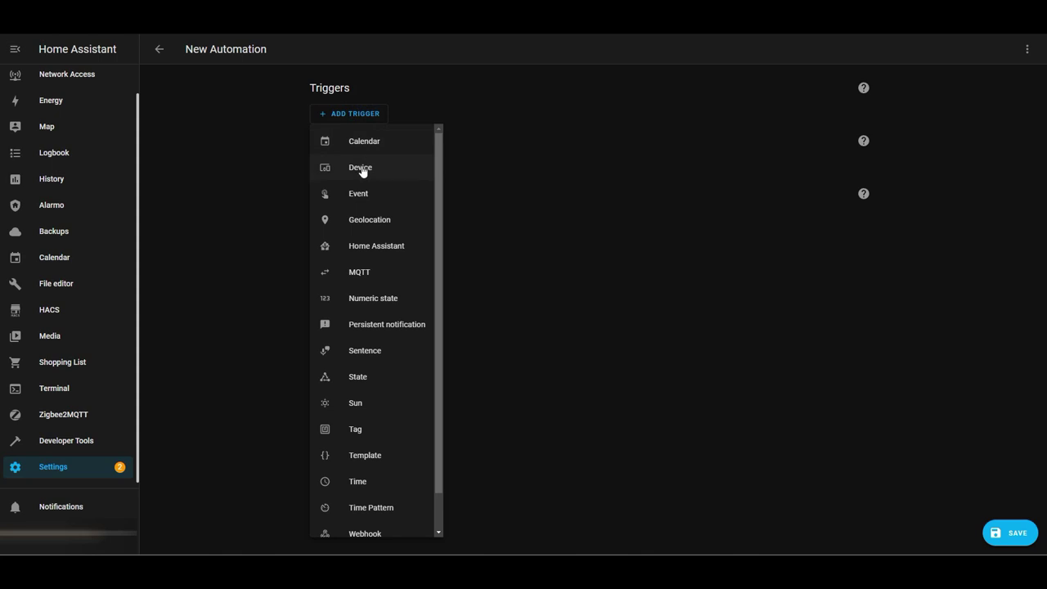
left_click(361, 376)
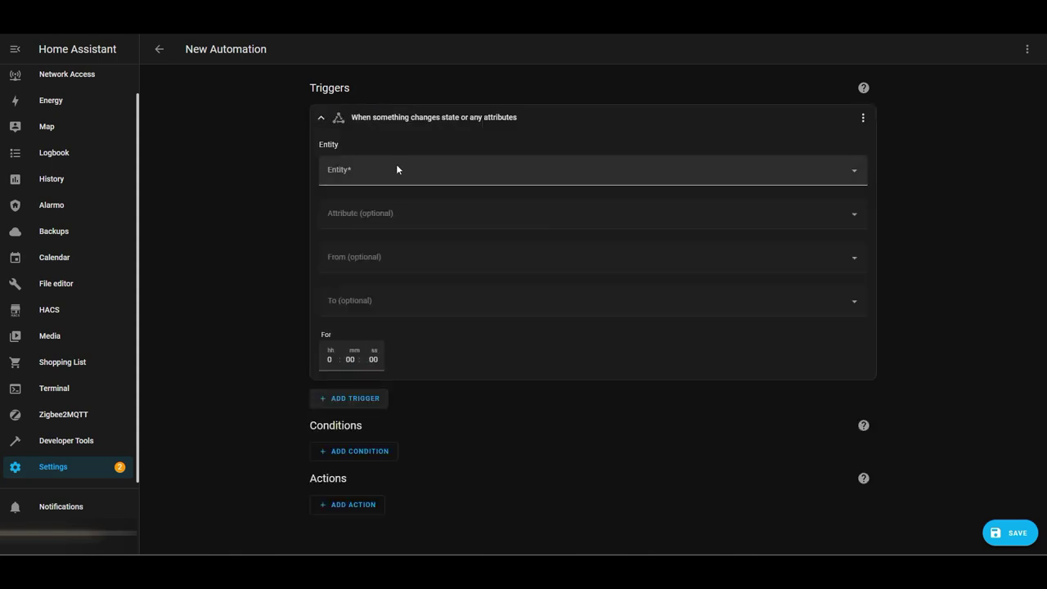
left_click(368, 177)
type("clea")
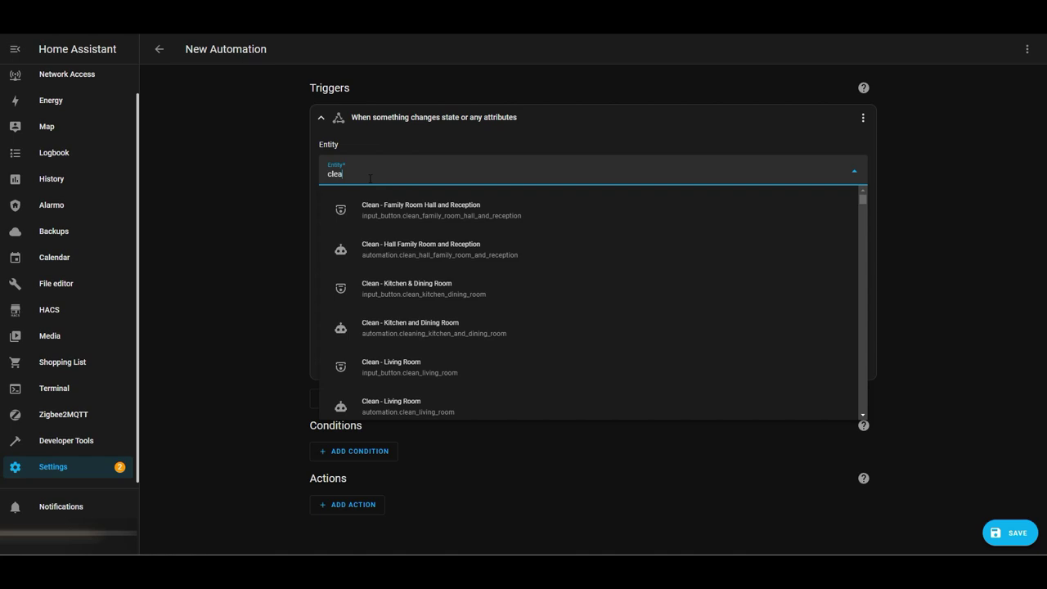
type("n")
scroll(437, 328, "down", 1)
scroll(437, 328, "down", 1)
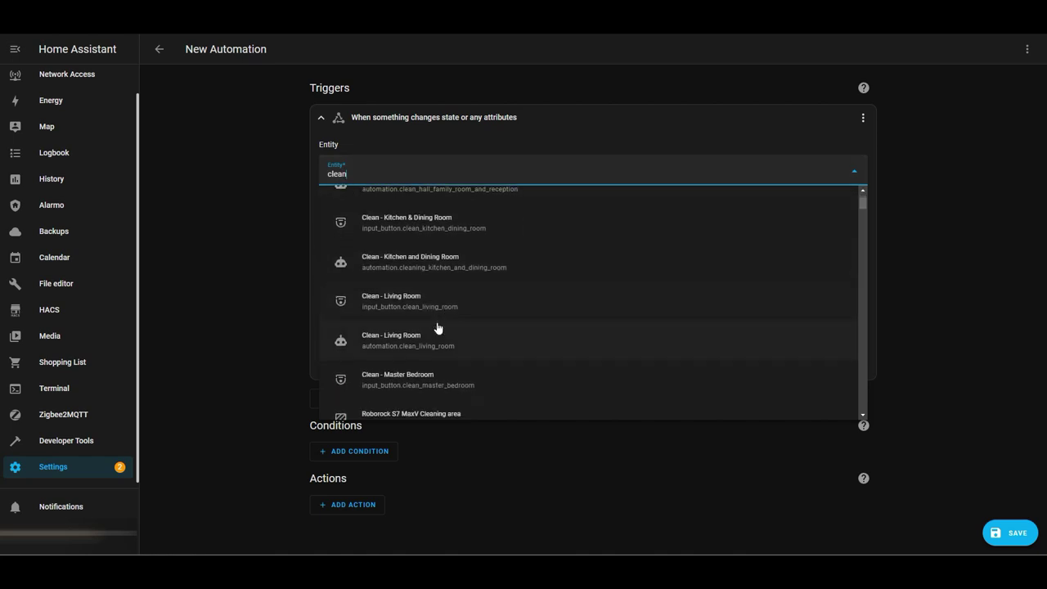
left_click(417, 389)
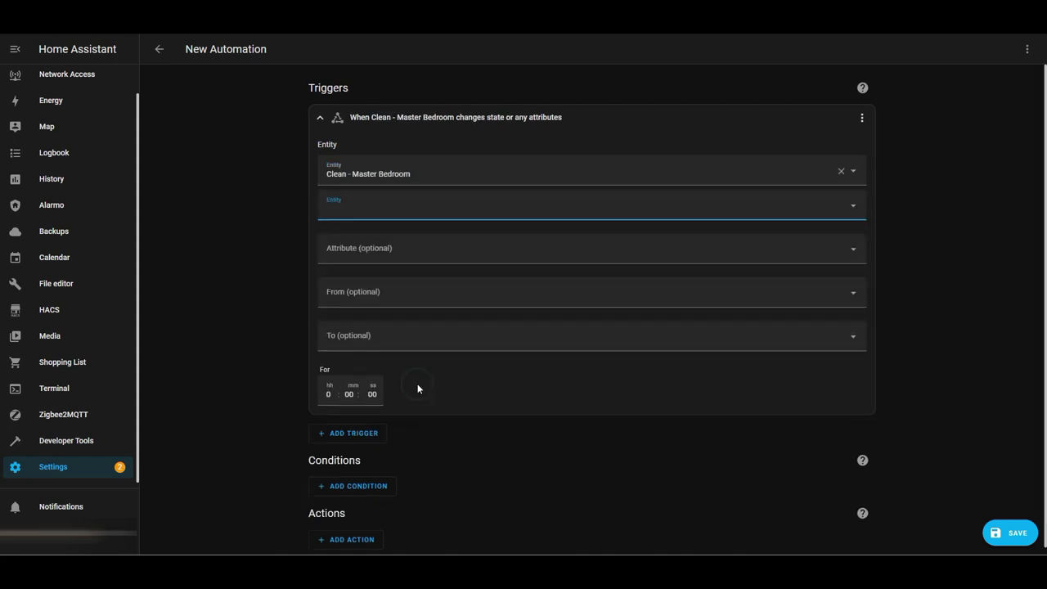
left_click(368, 334)
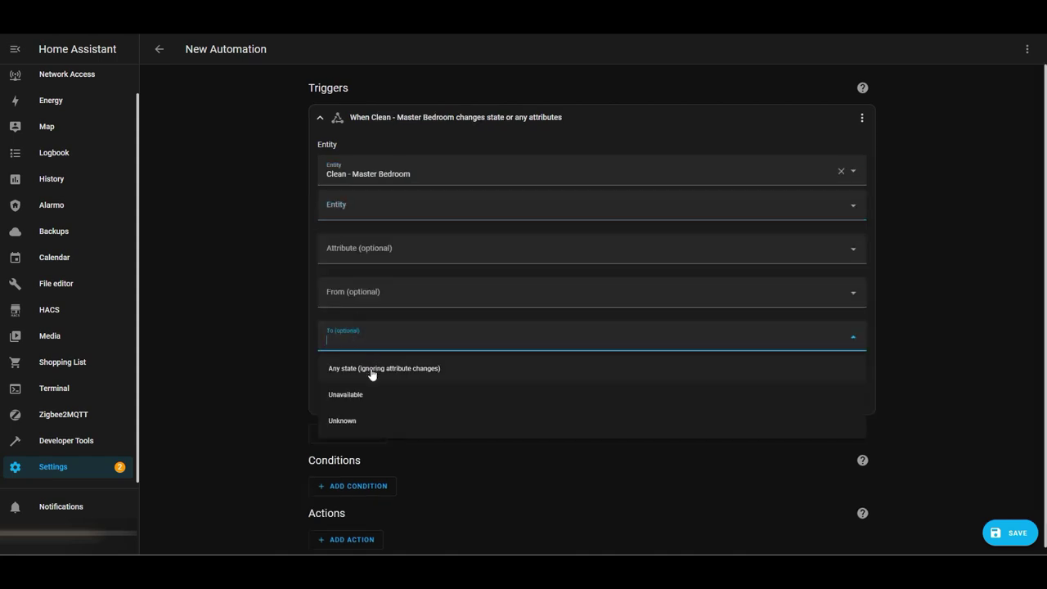
left_click(369, 369)
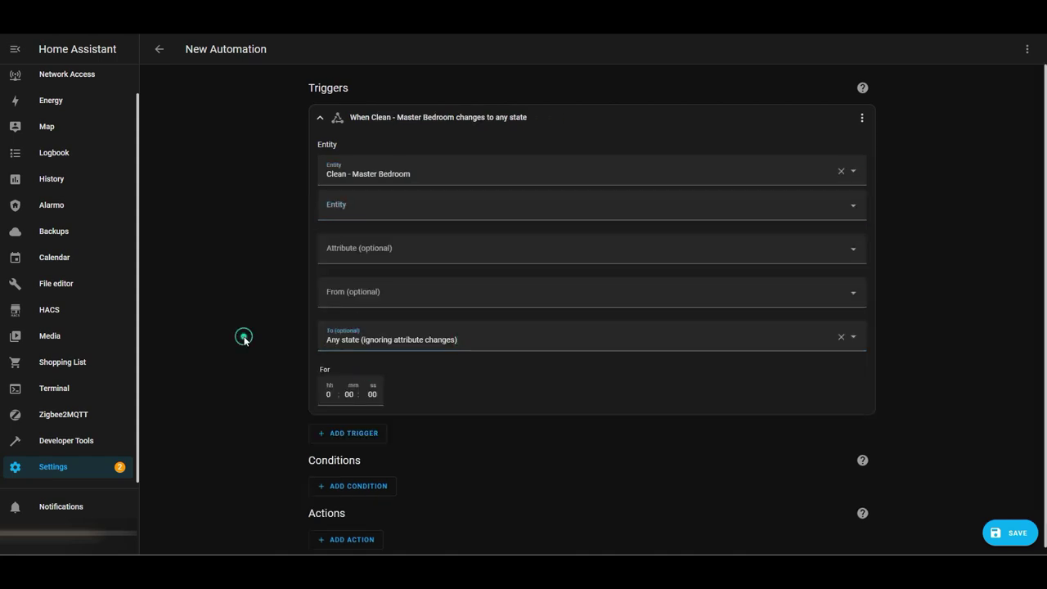
left_click(320, 118)
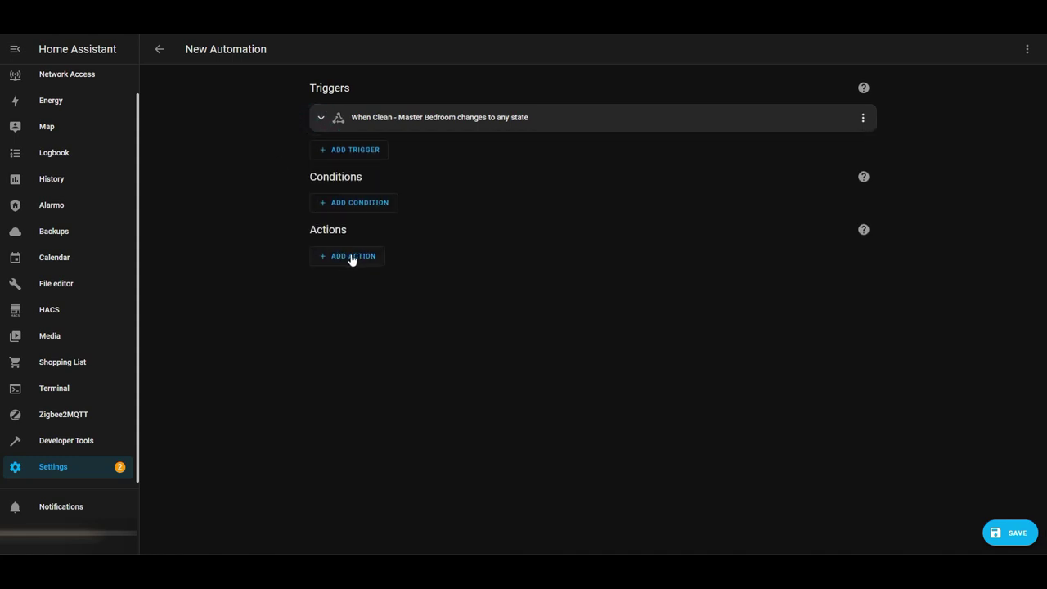
Add a Call service action to the automation that uses the Vacuum: Send command service
left_click(351, 256)
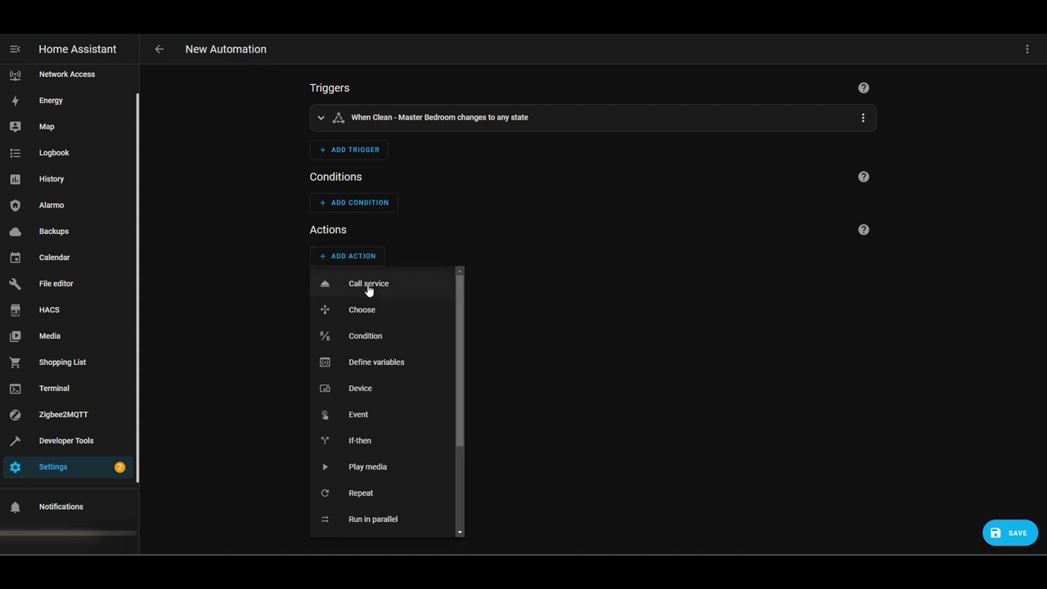
left_click(368, 286)
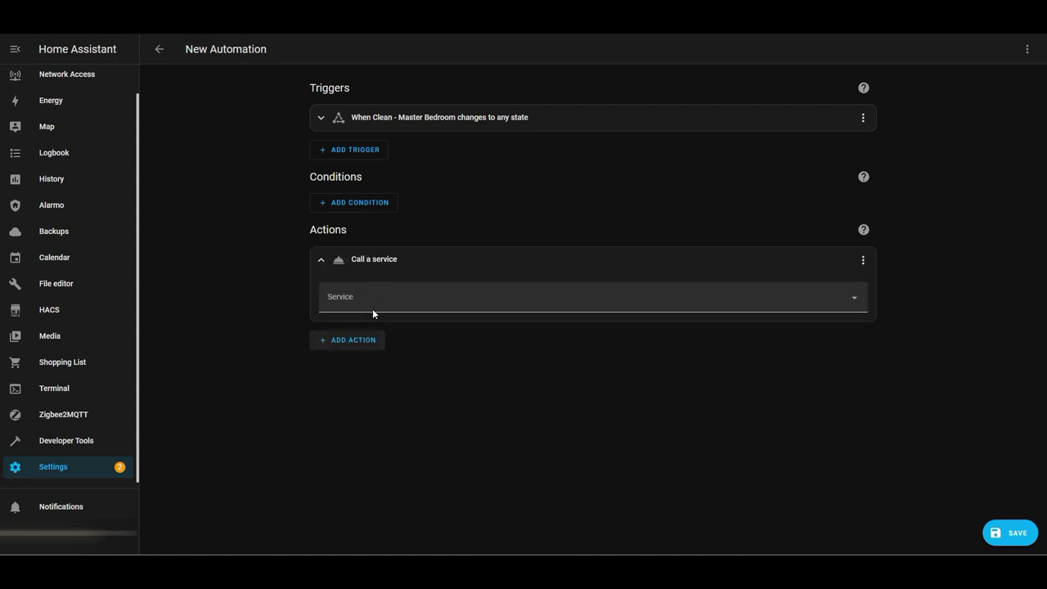
left_click(384, 305)
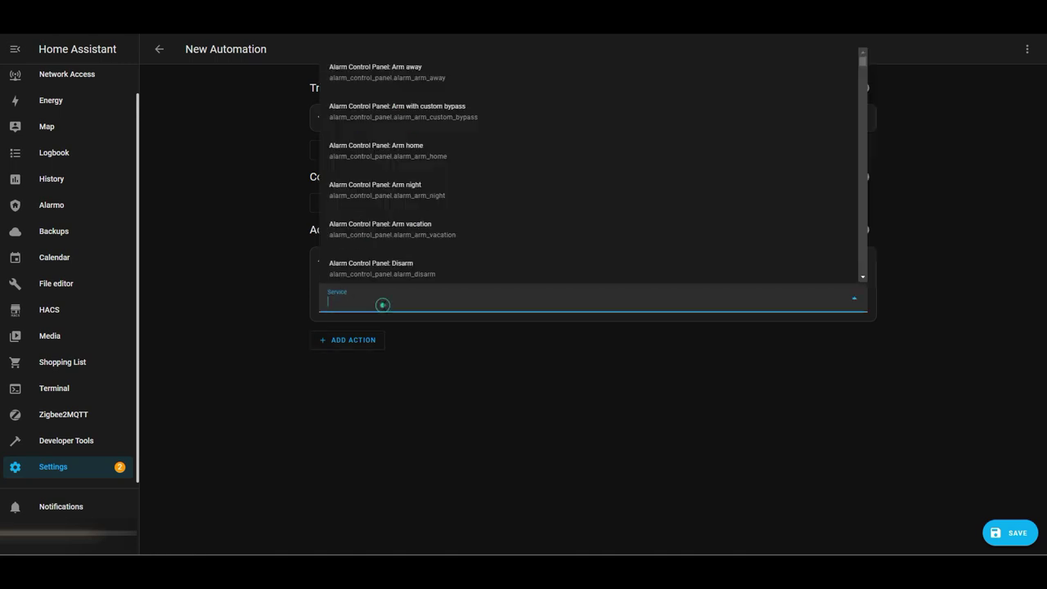
type("vacuum")
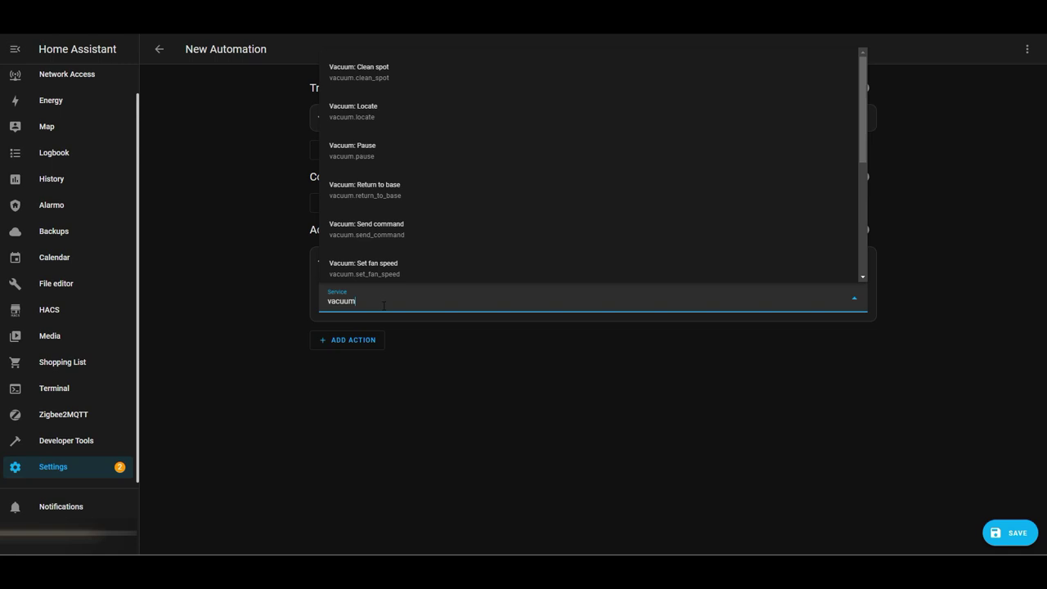
left_click(387, 233)
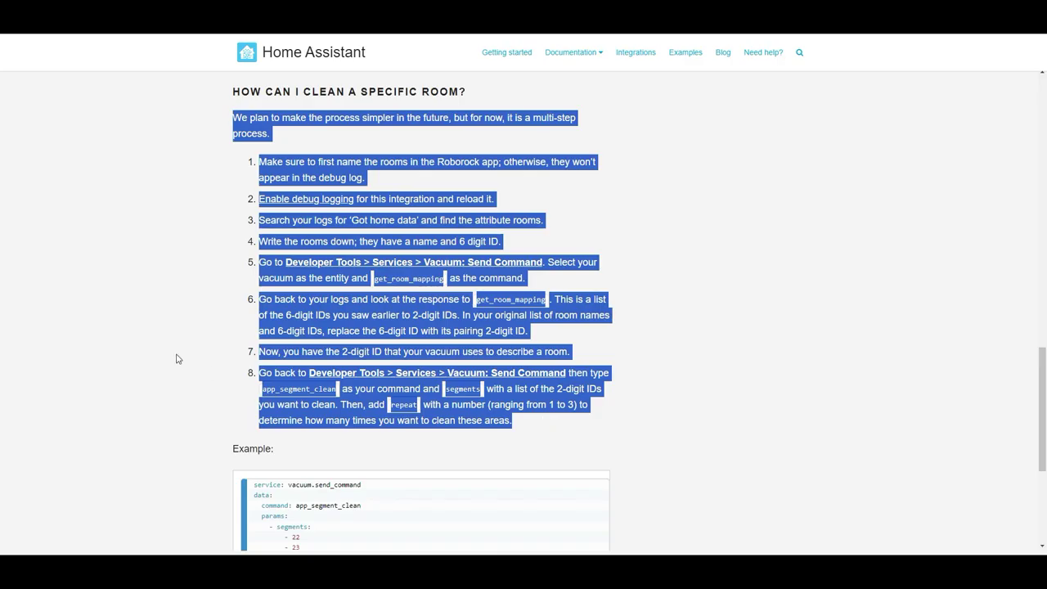
Check the documentation's room-cleaning example and set the action's command to app_segment_clean
left_click(176, 356)
scroll(176, 356, "down", 3)
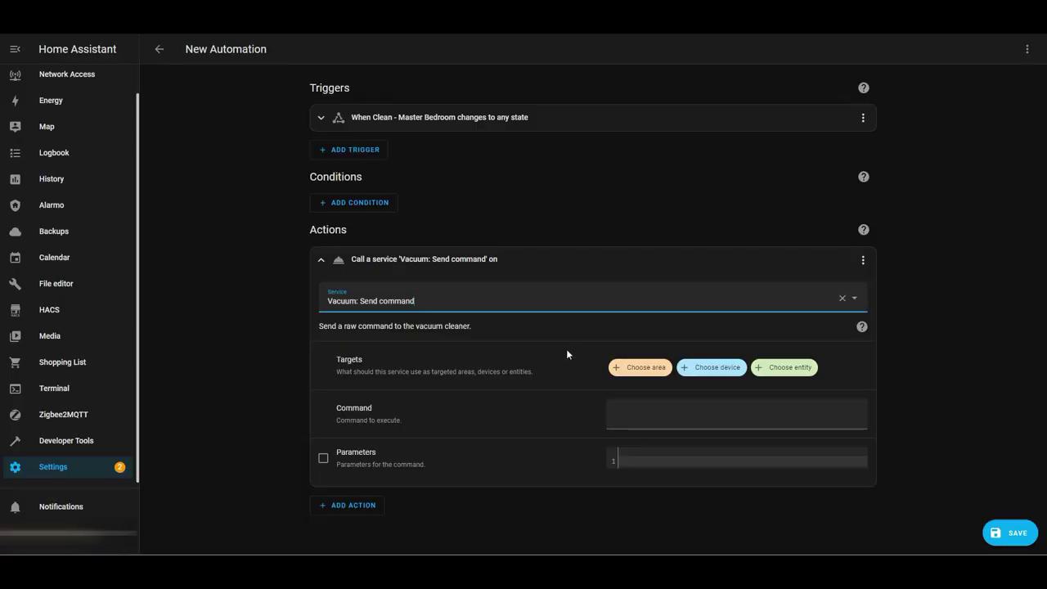
left_click(651, 420)
type("app")
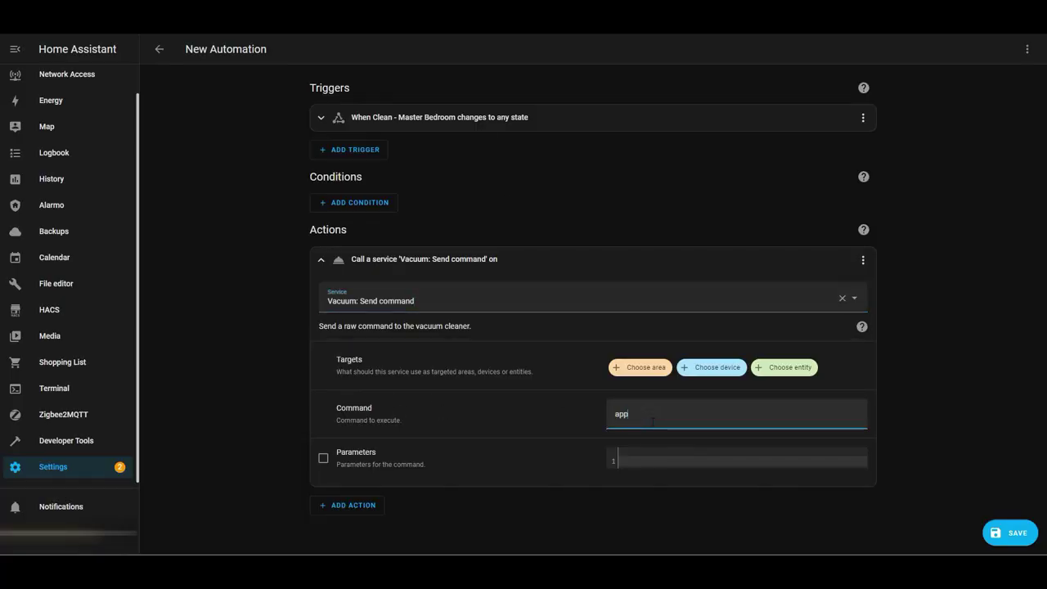
type("_segment_clean")
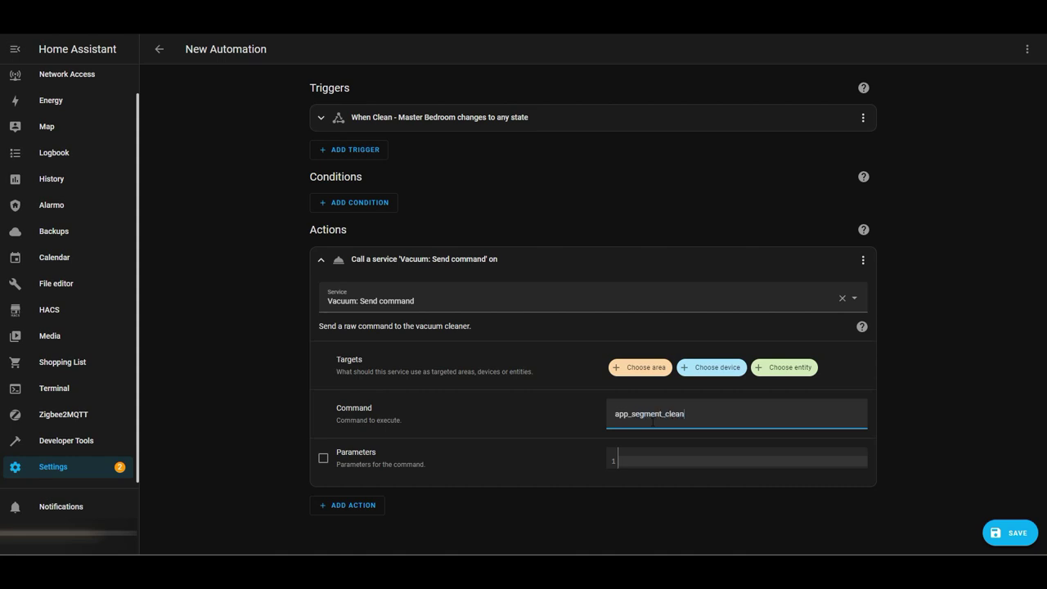
Switch the vacuum action to YAML editing and place the automation window beside the documentation's example
left_click(863, 260)
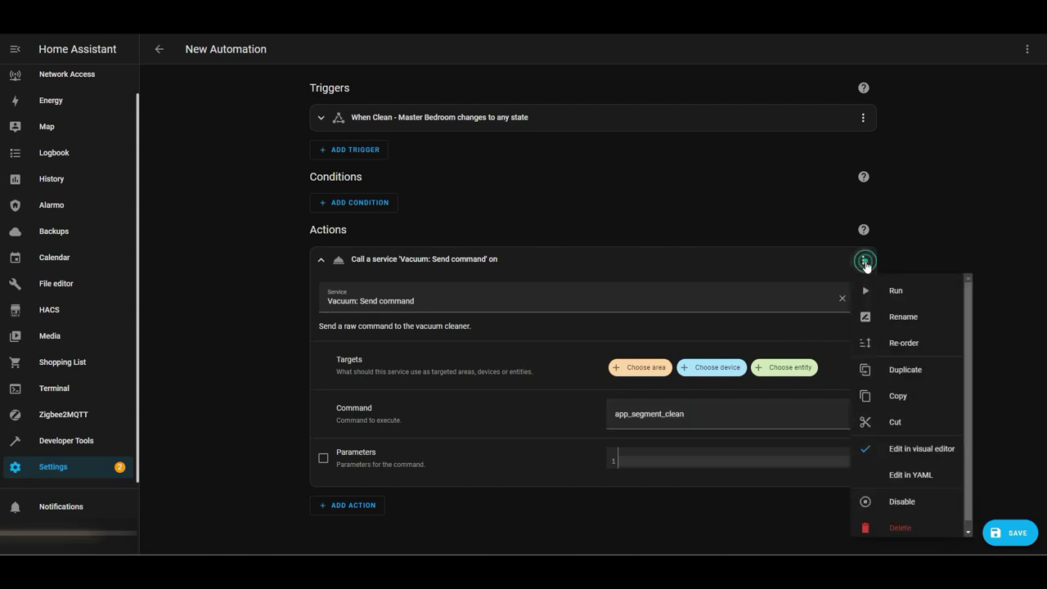
left_click(897, 475)
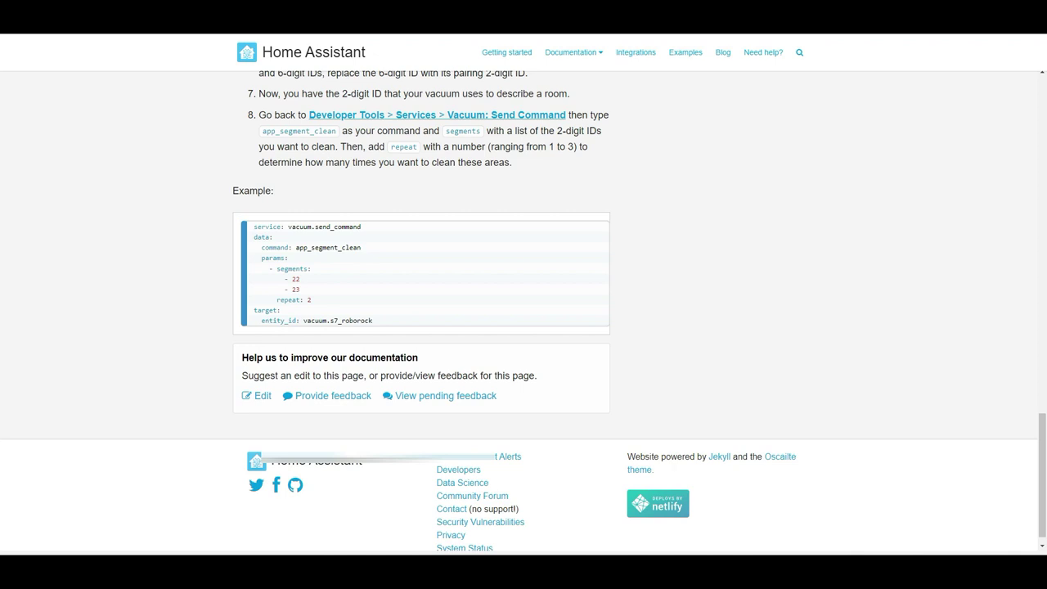
key("alt+Tab")
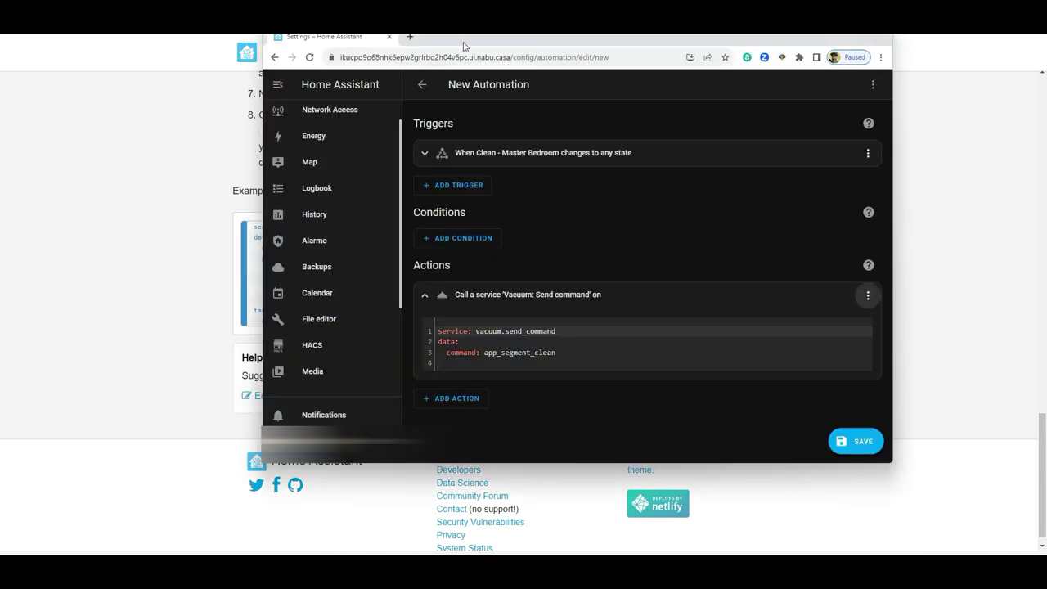
left_click_drag(473, 37, 609, 44)
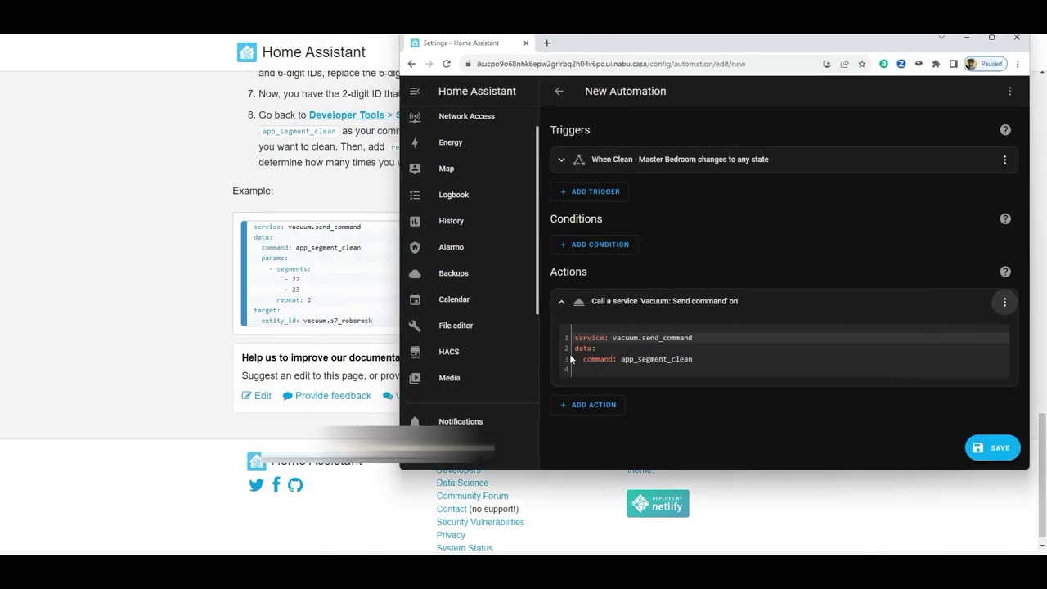
Add a params: line with a nested - segments: list below the app_segment_clean command in the action's YAML
key("Return")
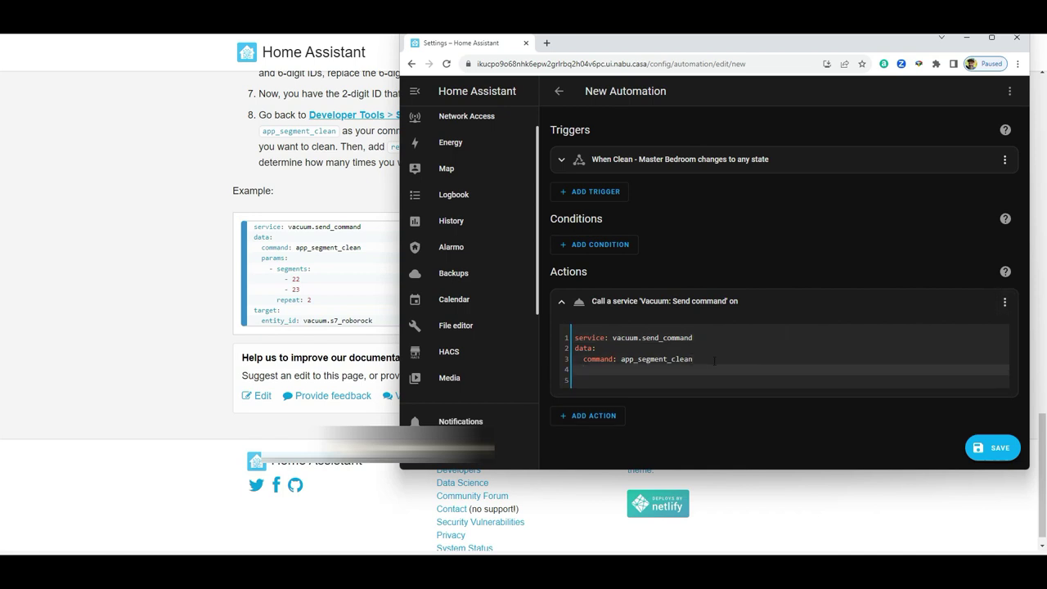
type("params:")
key("Return")
type("- segments:")
key("Return")
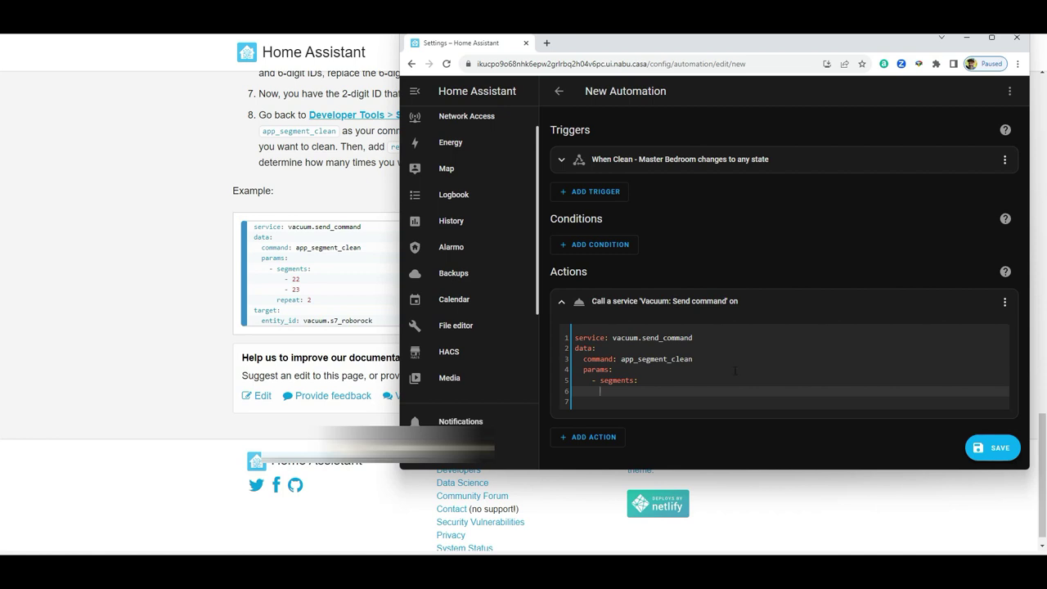
Choose the Roborock S7 MaxV entity as the action's target in the visual editor and return to YAML editing
left_click(1004, 302)
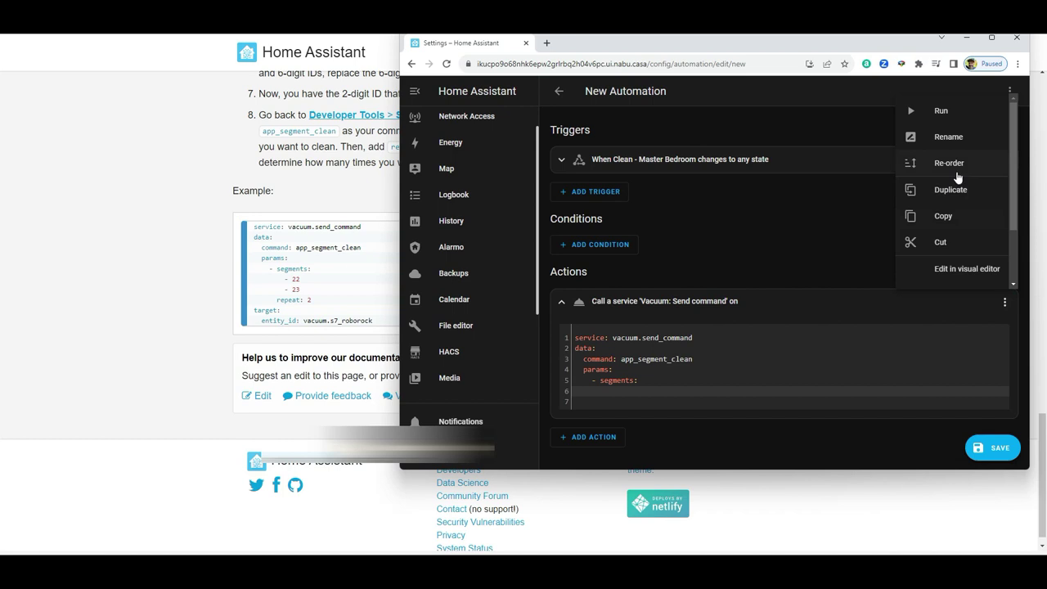
left_click(955, 270)
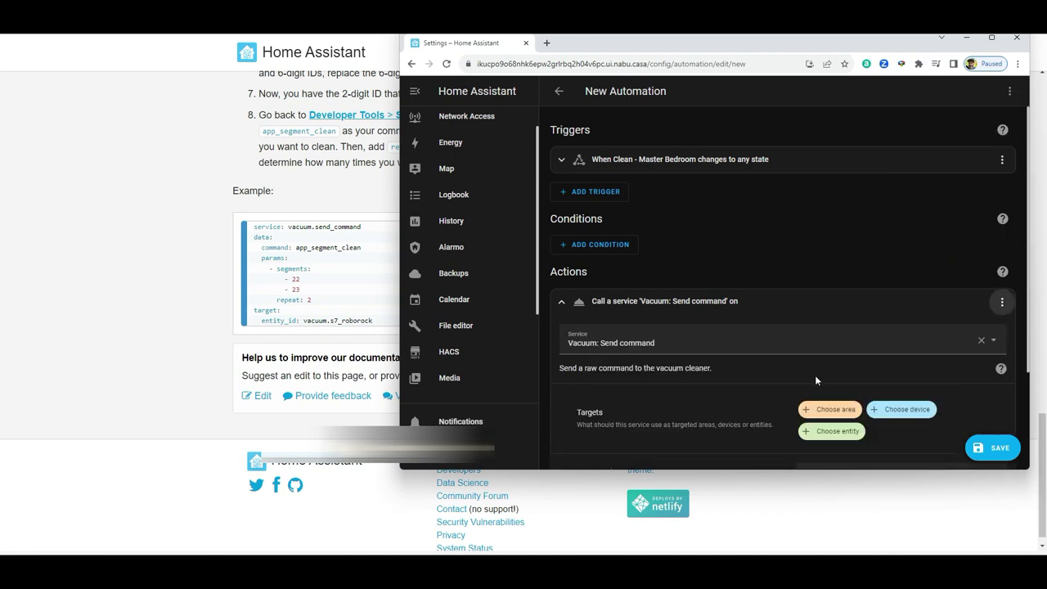
left_click(833, 431)
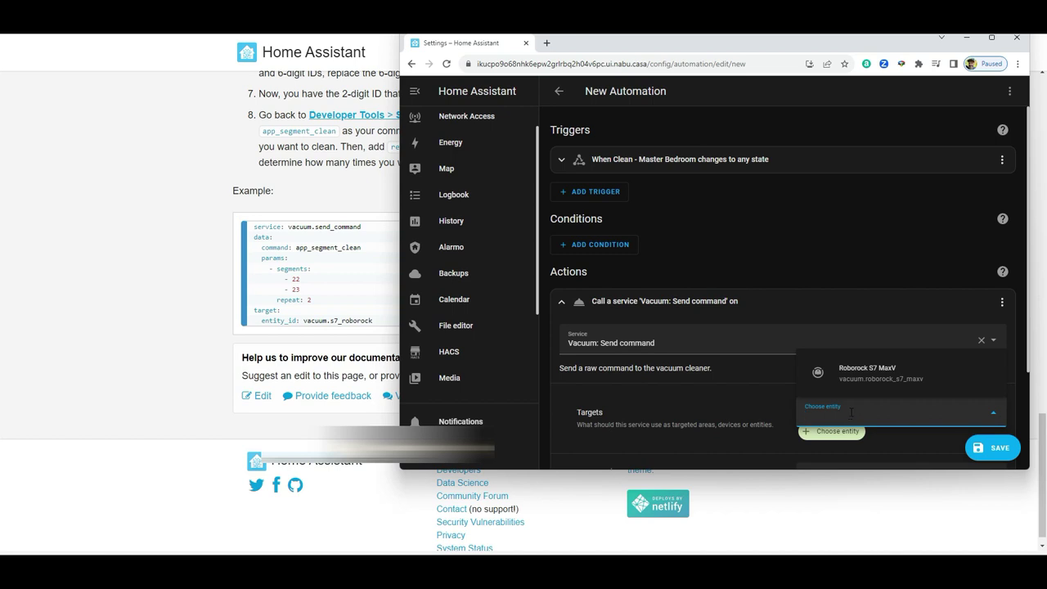
left_click(860, 373)
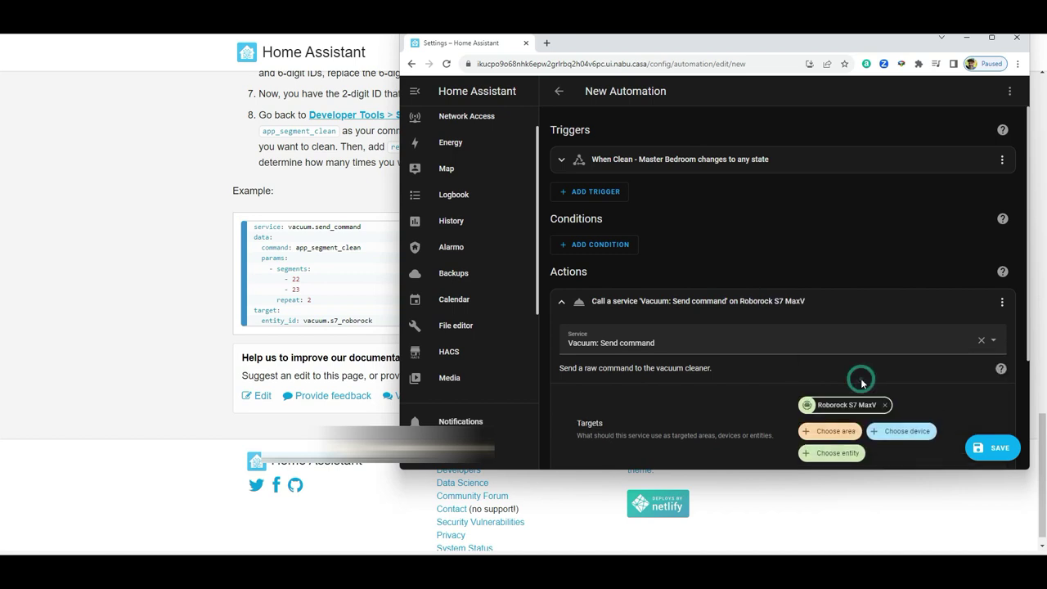
left_click(1002, 302)
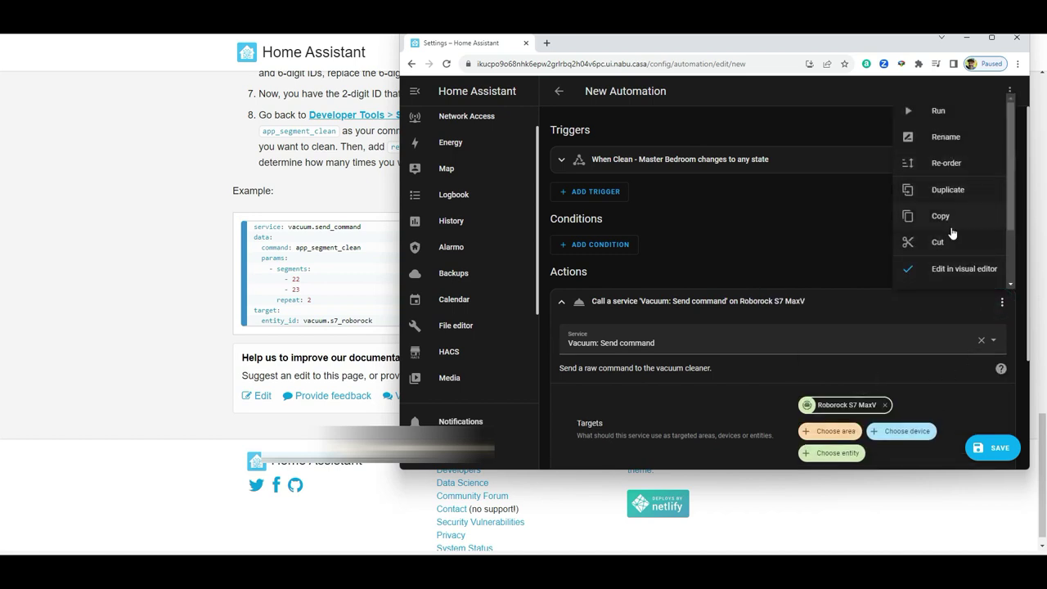
scroll(978, 246, "down", 1)
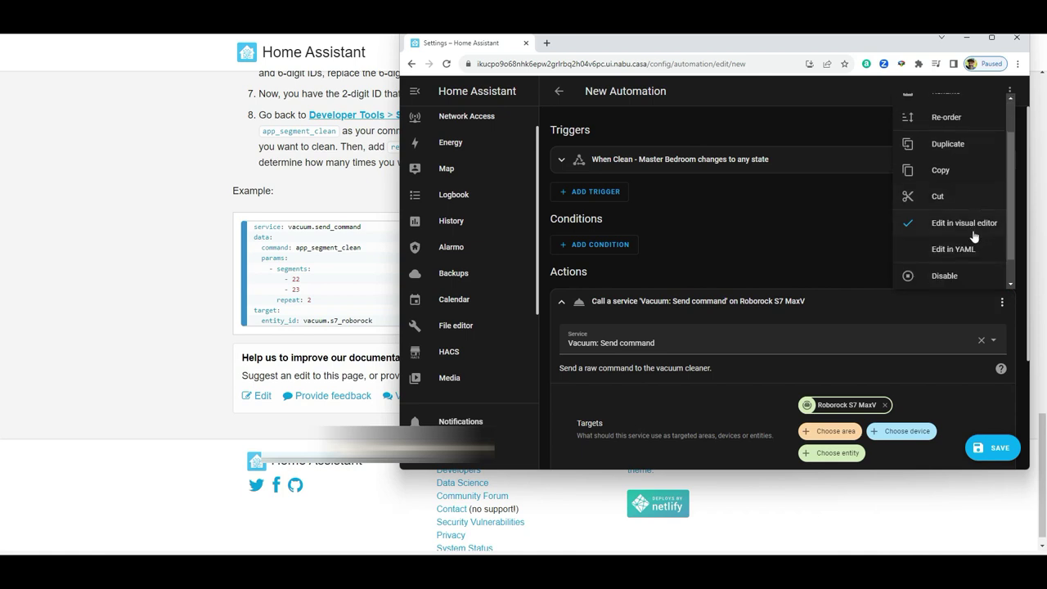
left_click(961, 249)
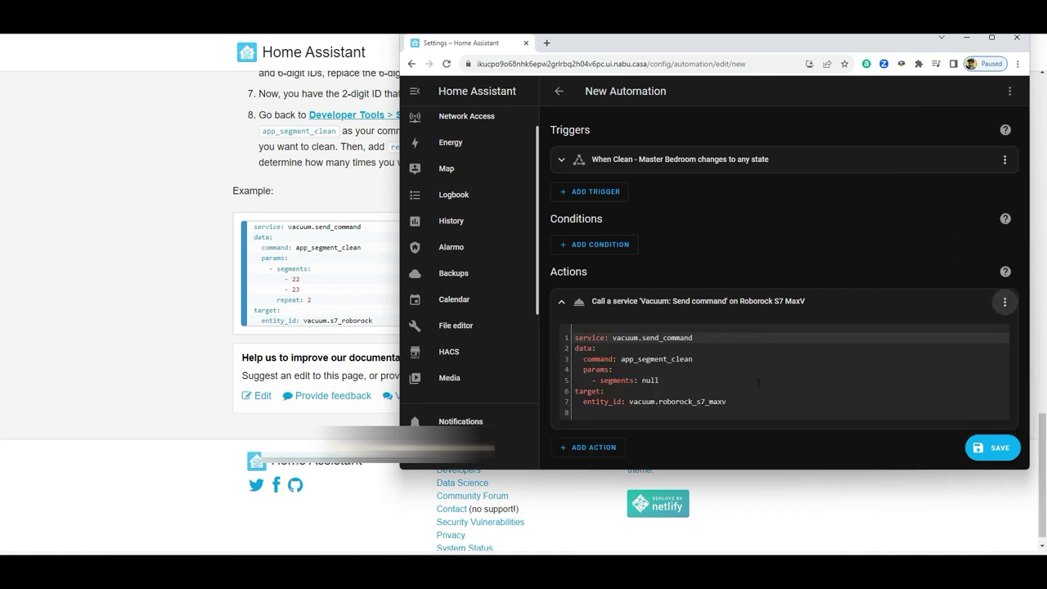
Replace the null value after segments: in the action's YAML with an empty nested list item
left_click(682, 381)
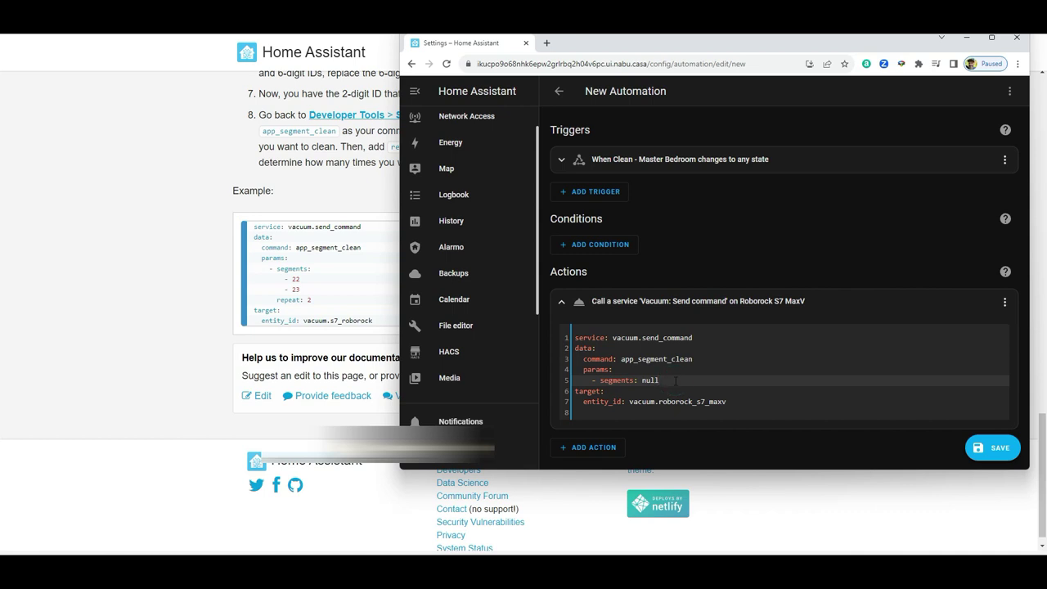
key("BackSpace")
key("BackSpace")
key("BackSpace")
key("BackSpace")
key("Return")
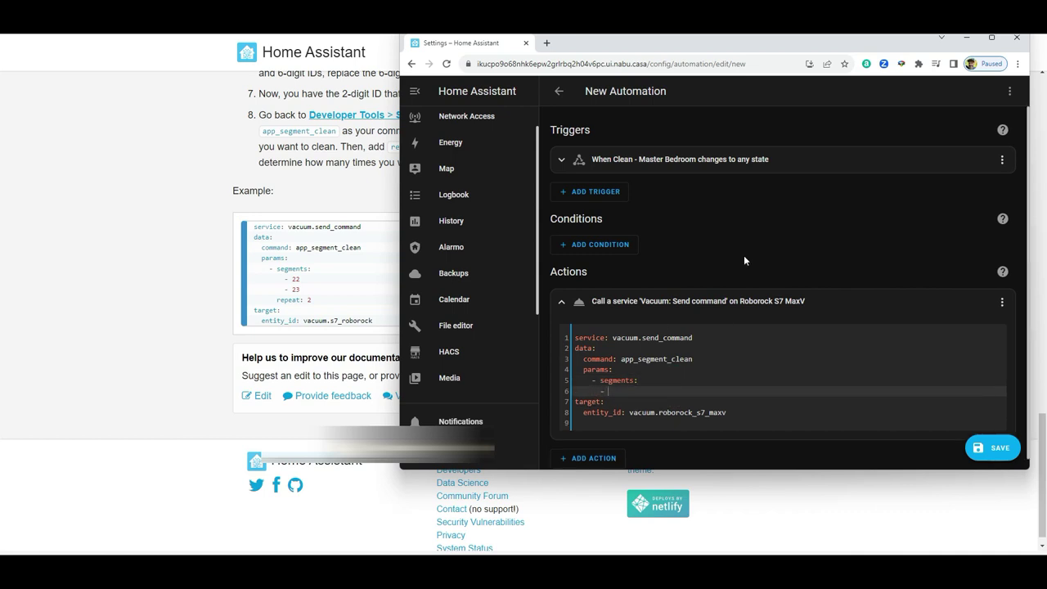
Look up the Master bedroom's room ID in the debug log and match it to its segment number in the get_room_mapping response
left_click_drag(764, 46, 446, 34)
mouse_move(694, 539)
left_click(697, 505)
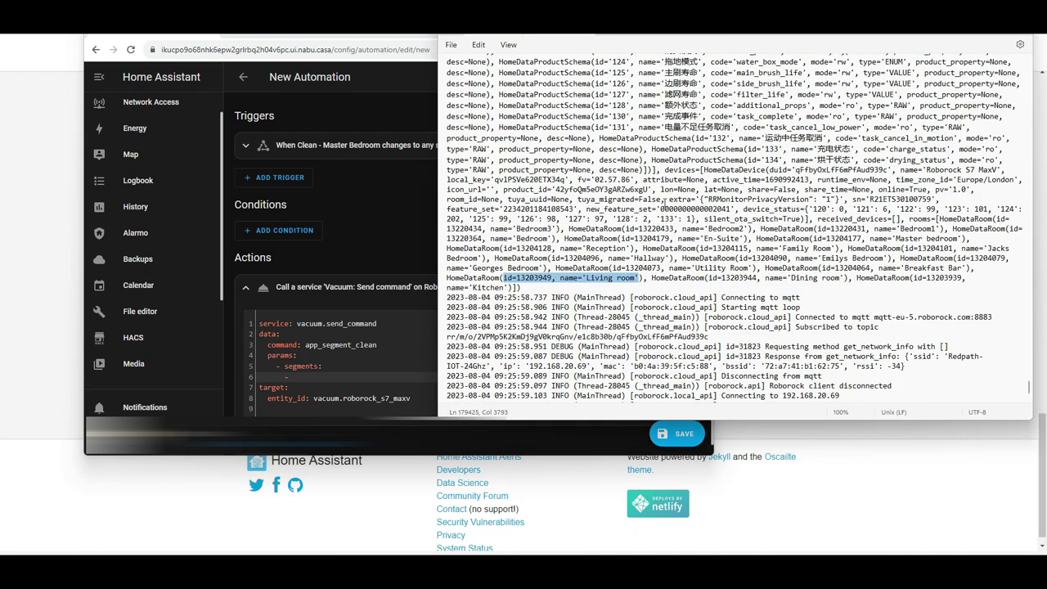
left_click(770, 267)
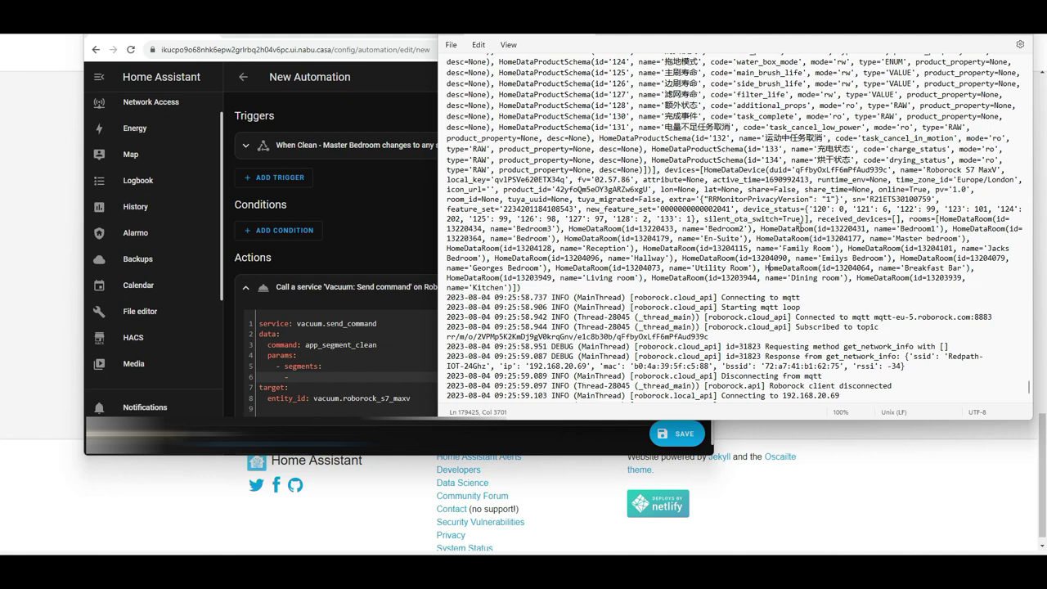
left_click_drag(816, 219, 971, 285)
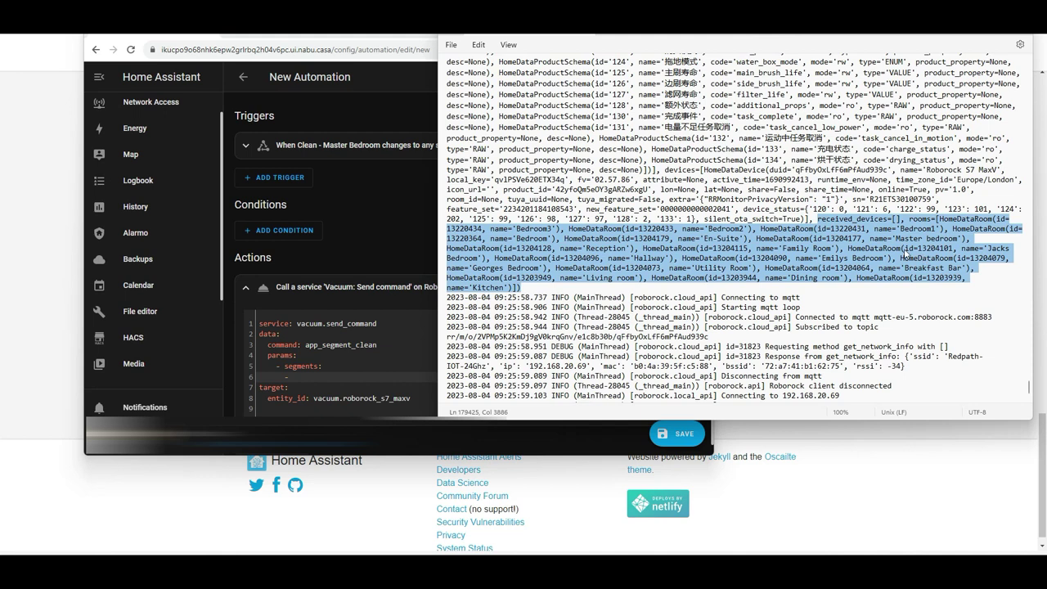
left_click(892, 237)
left_click_drag(963, 238, 813, 237)
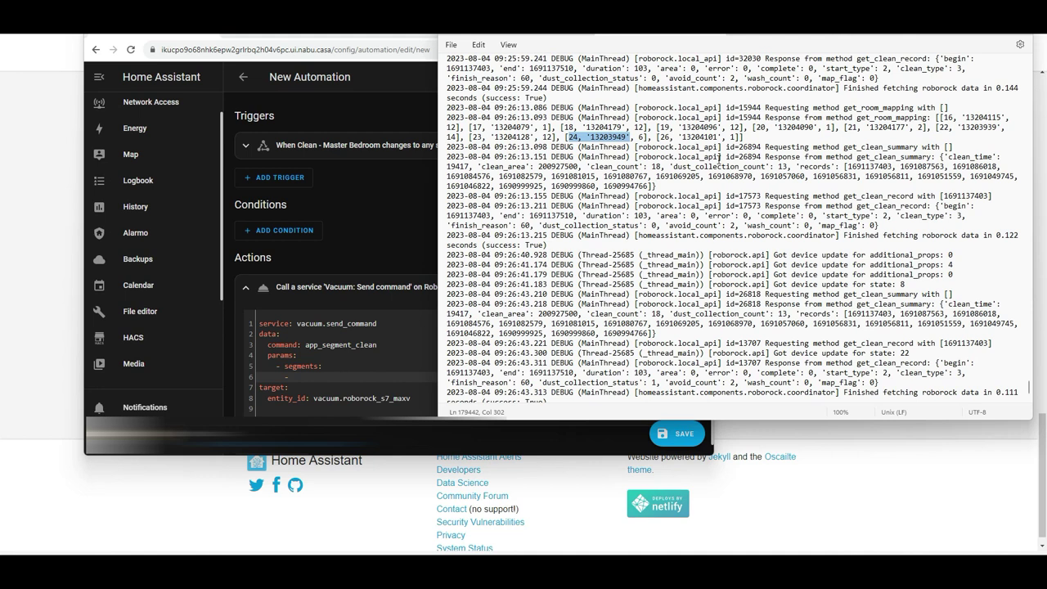
left_click_drag(749, 139, 730, 120)
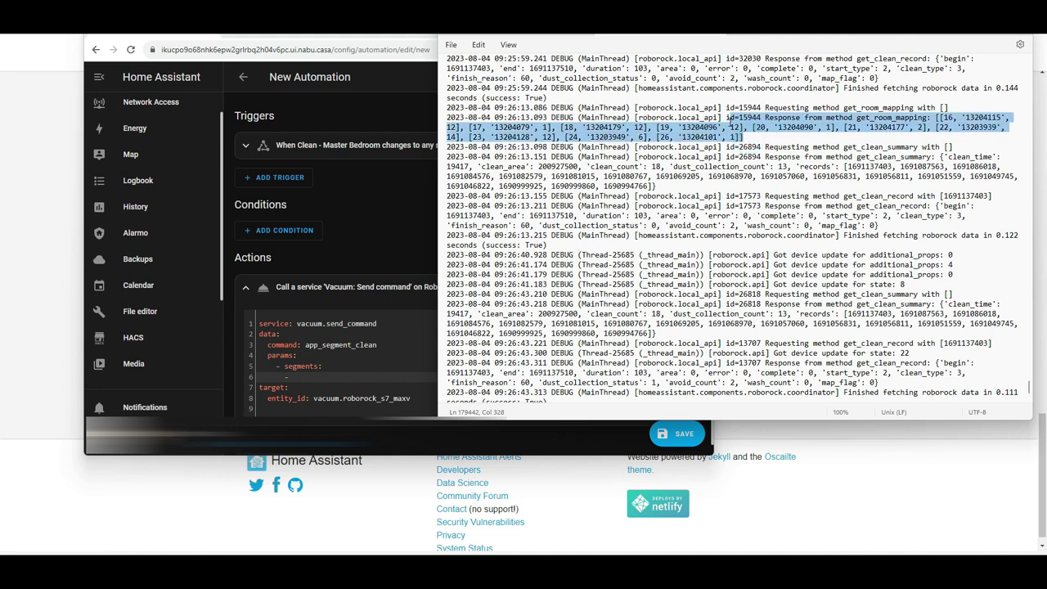
left_click(855, 129)
left_click_drag(926, 128, 844, 128)
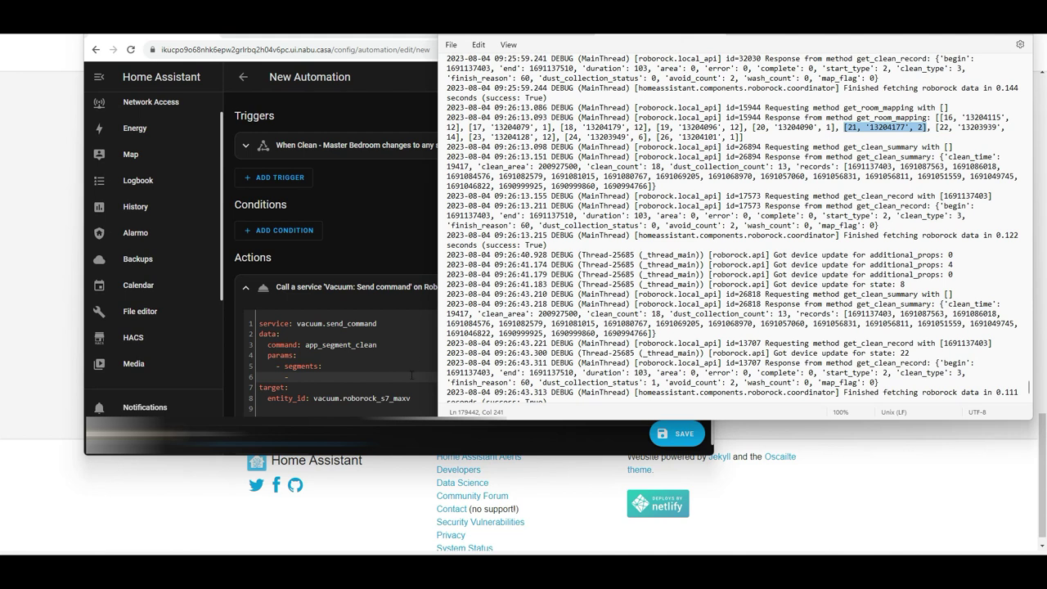
Enter 21 as the segment in the vacuum action's YAML and add a repeat: 2 line below it
left_click(388, 67)
left_click_drag(388, 39, 675, 33)
left_click(592, 373)
type("21")
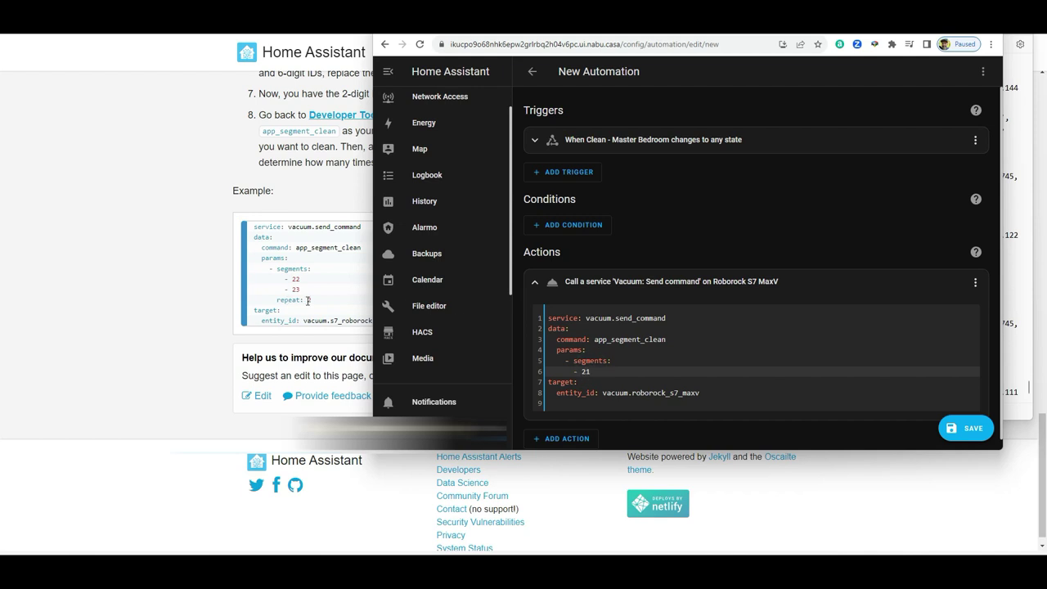
left_click(597, 371)
key("Return")
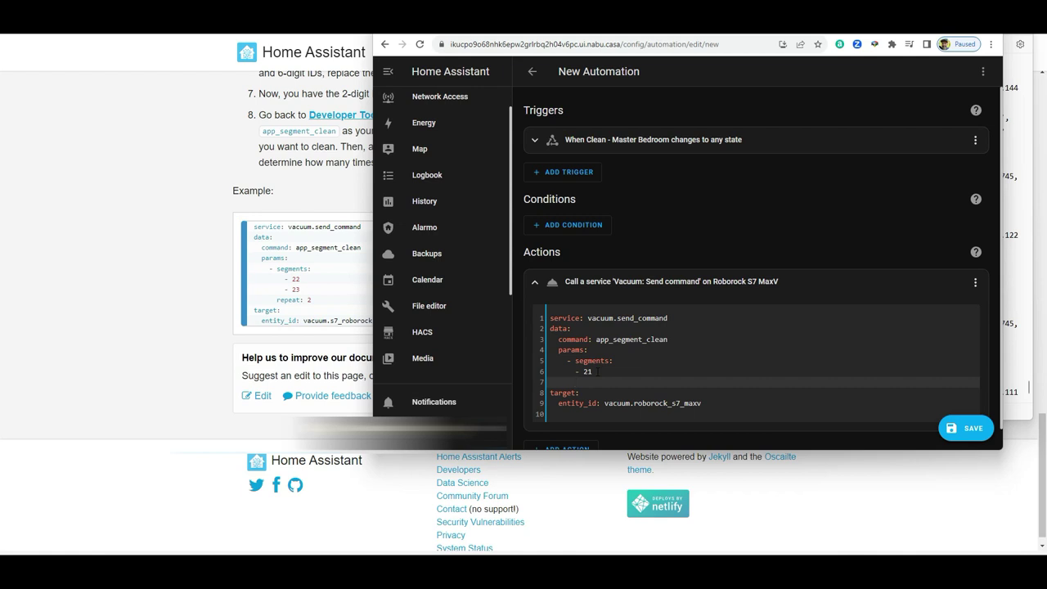
type("repeat: 2")
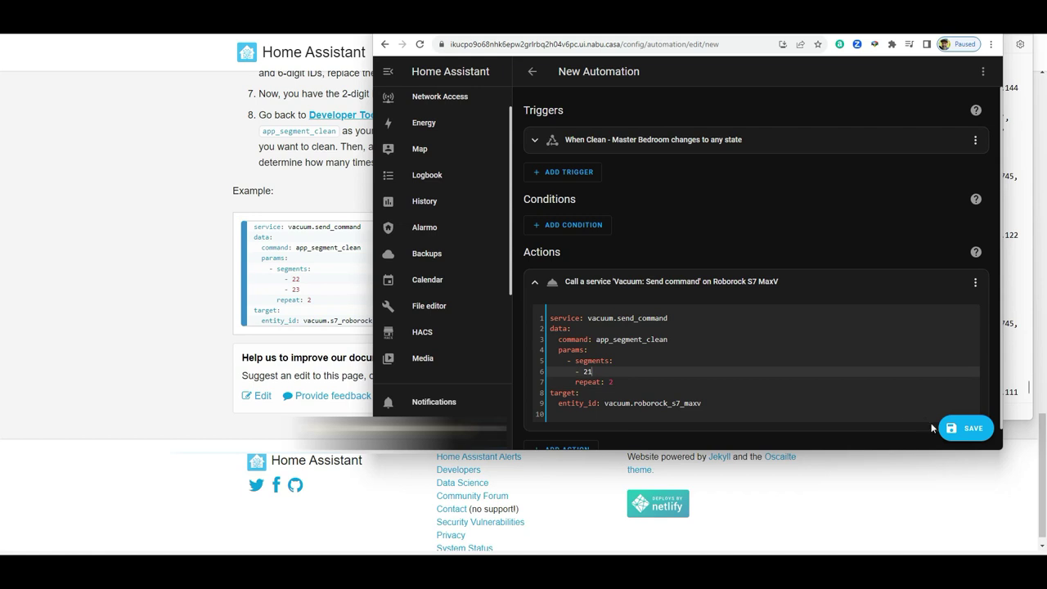
Save the automation under the name Clean - Master Bedroom
left_click(960, 426)
key("ctrl+a")
type("Clean - Master Bedroom")
left_click(767, 323)
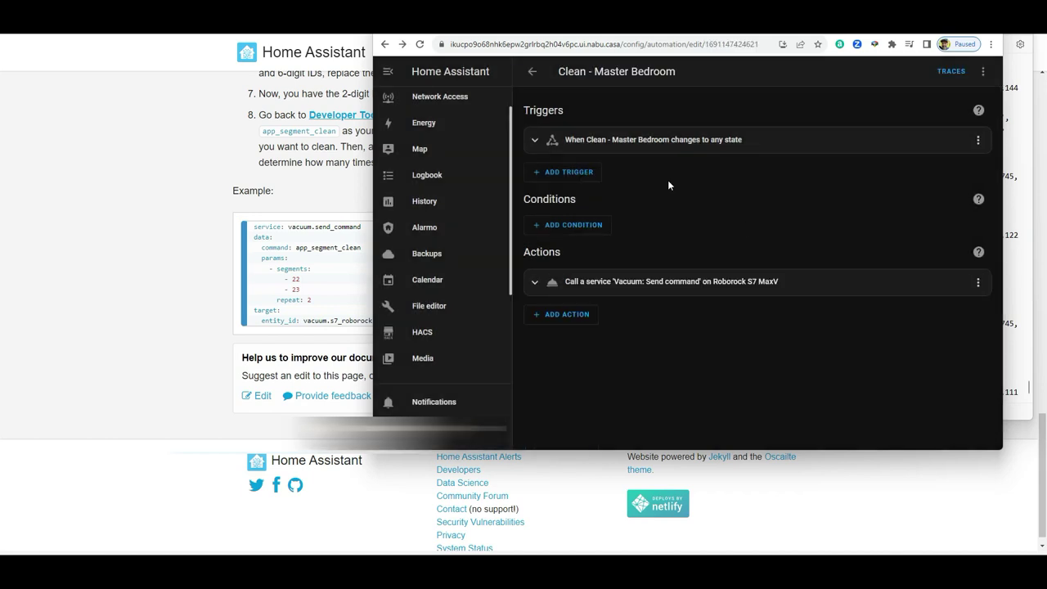
Open the Dining Room view of the Home dashboard and switch it to edit mode
scroll(427, 106, "up", 1)
left_click(427, 105)
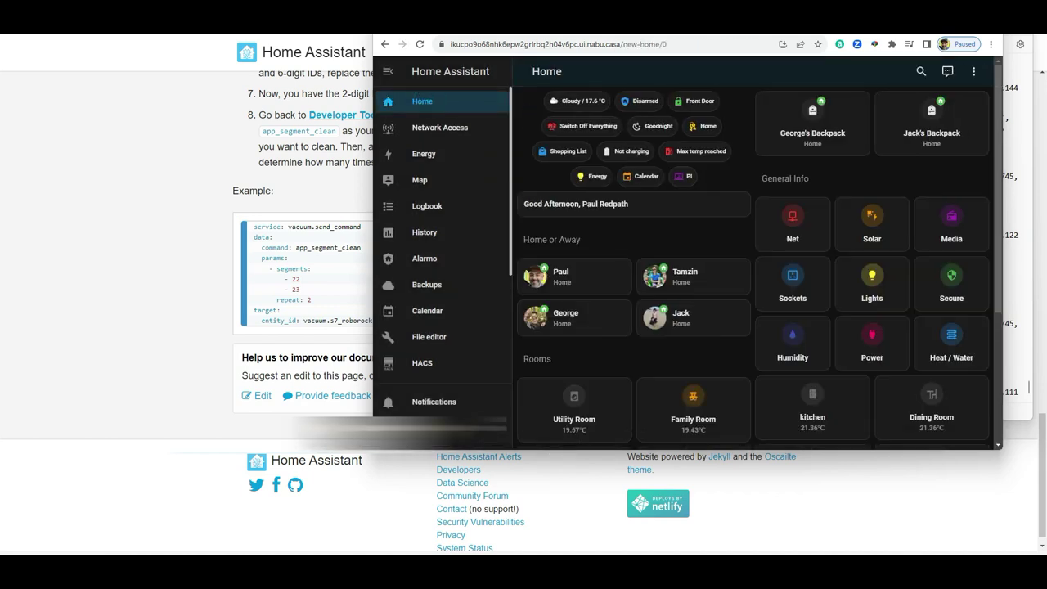
left_click(969, 139)
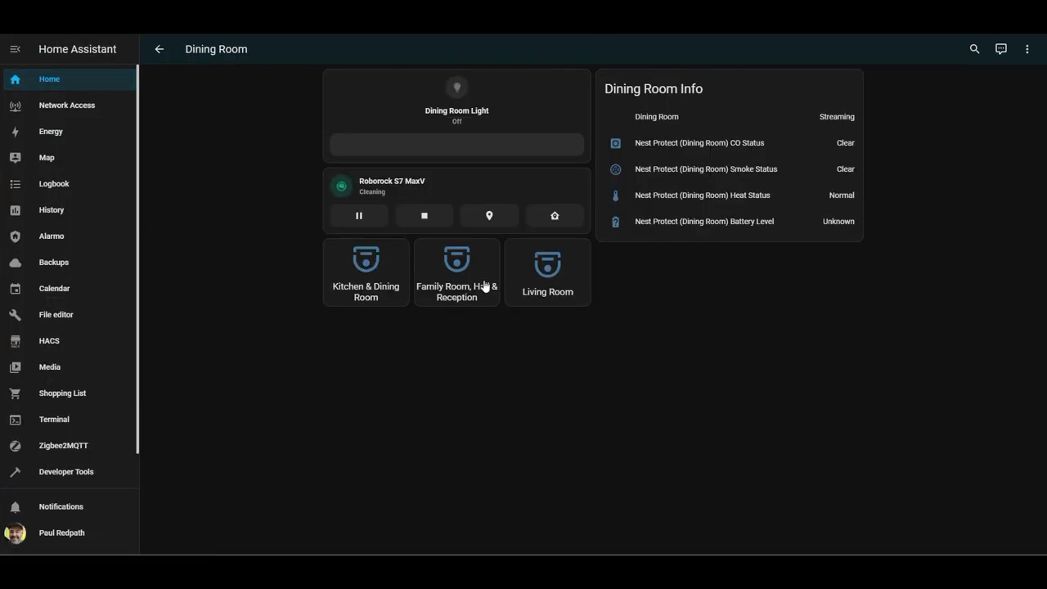
left_click(1027, 49)
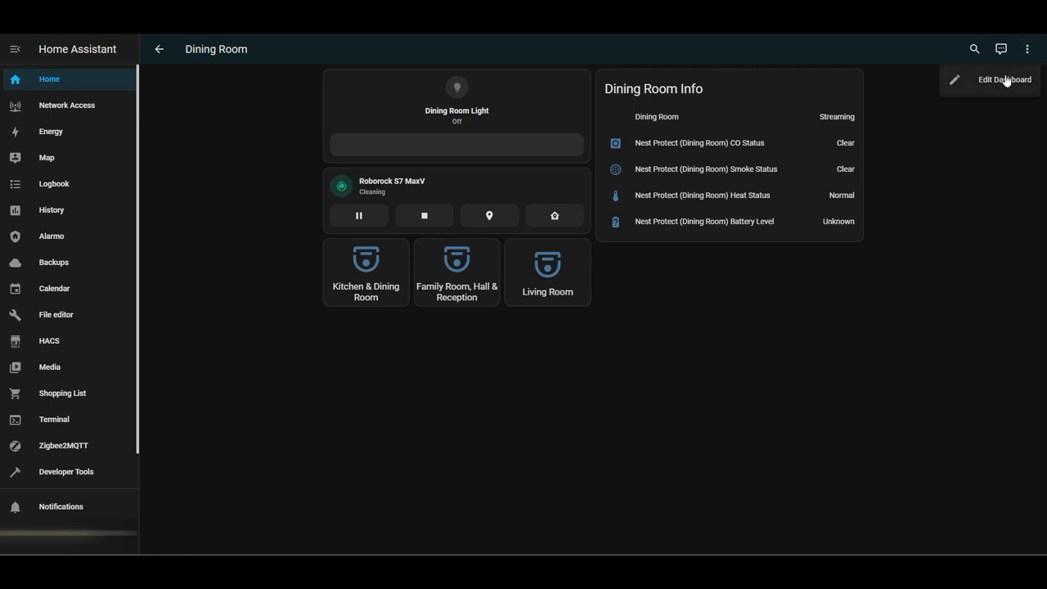
left_click(1005, 79)
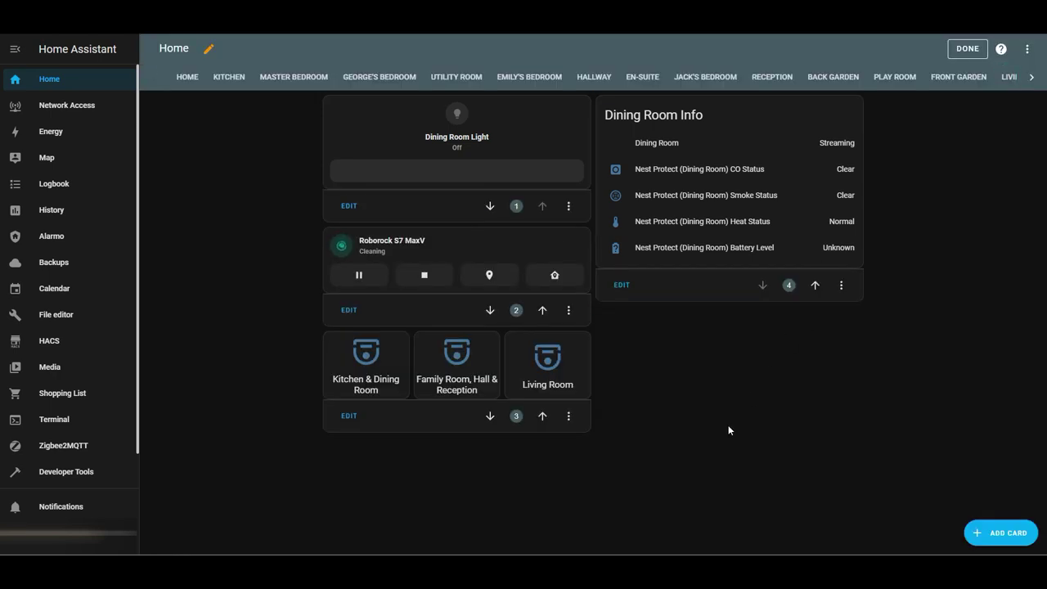
Add a Horizontal Stack card to the Dining Room view and place a Button card inside it
left_click(999, 533)
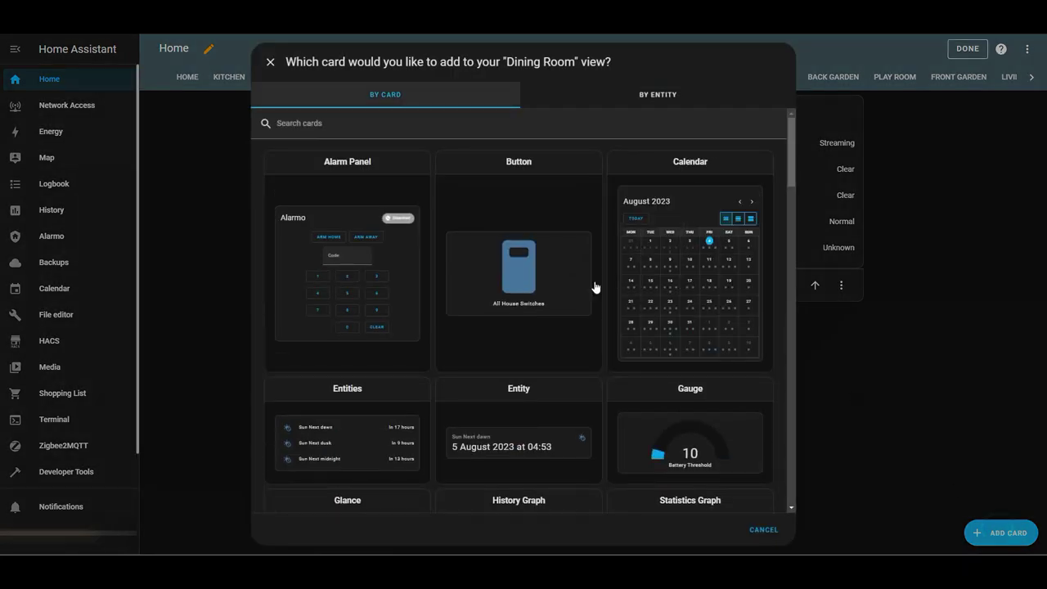
left_click(406, 126)
type("hor")
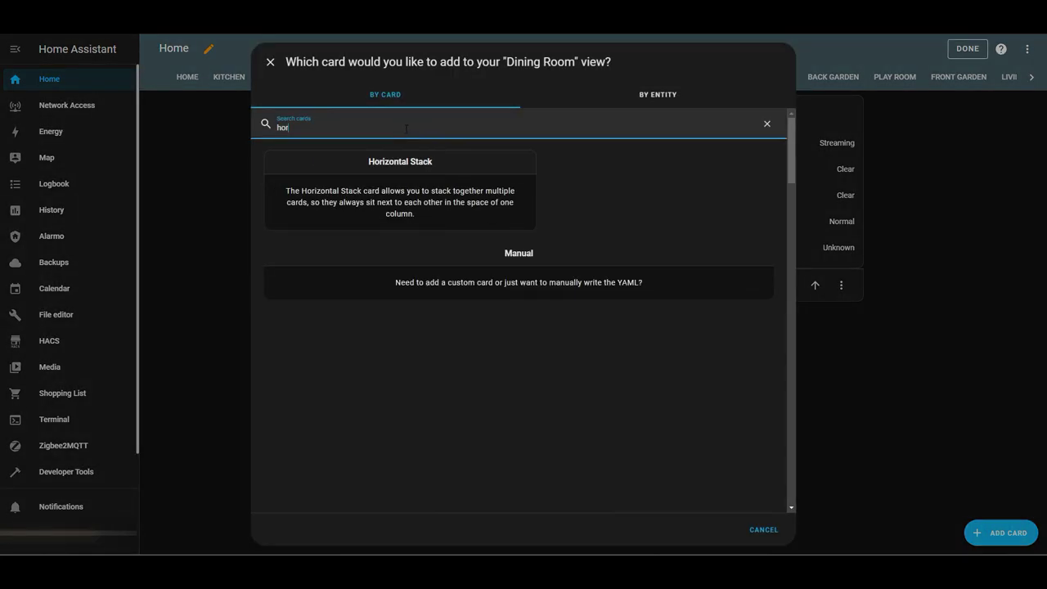
left_click(400, 177)
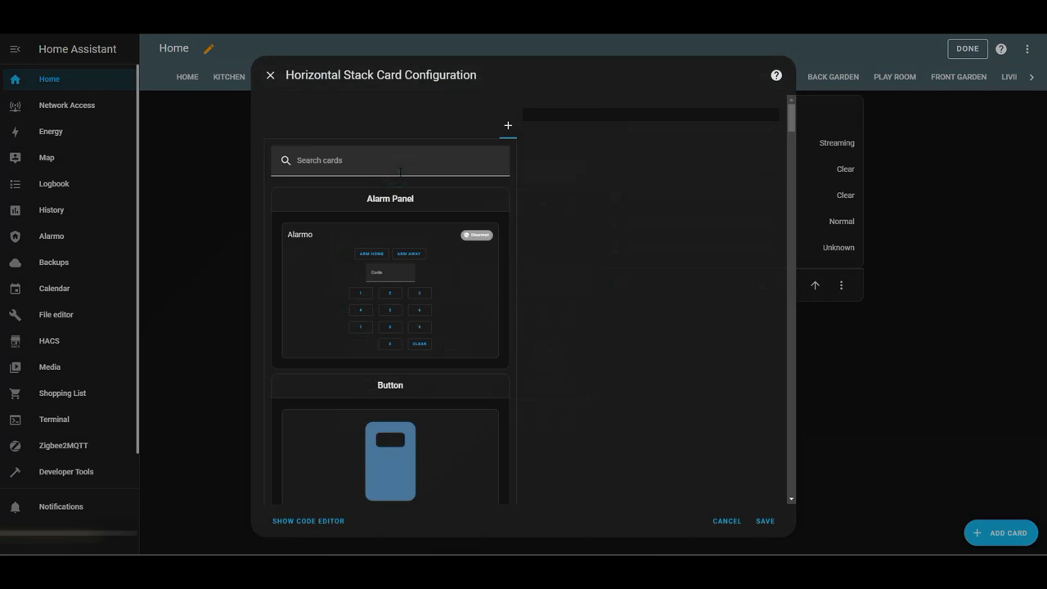
left_click(399, 161)
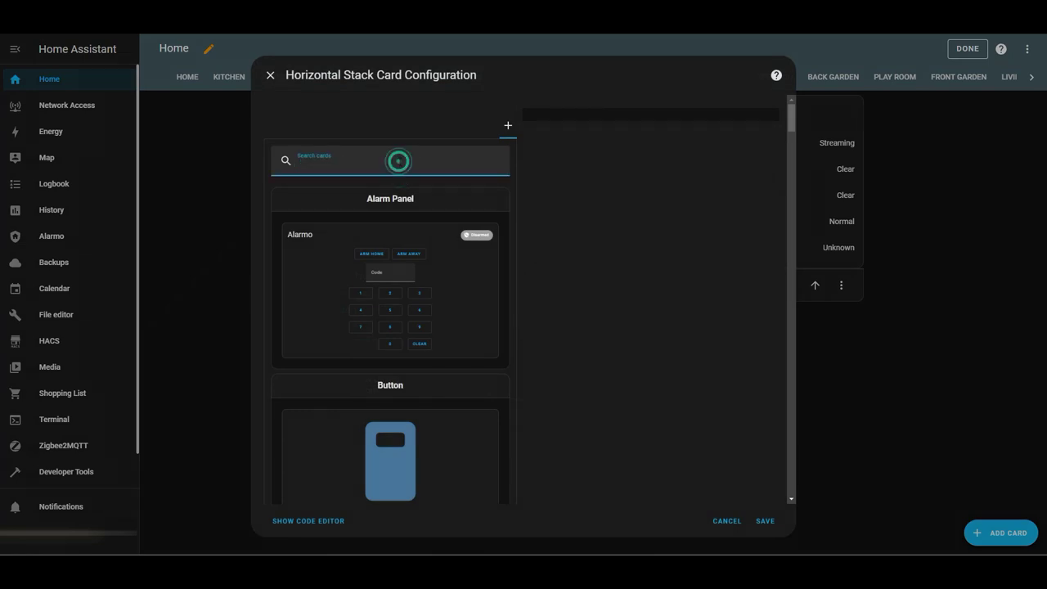
type("bu")
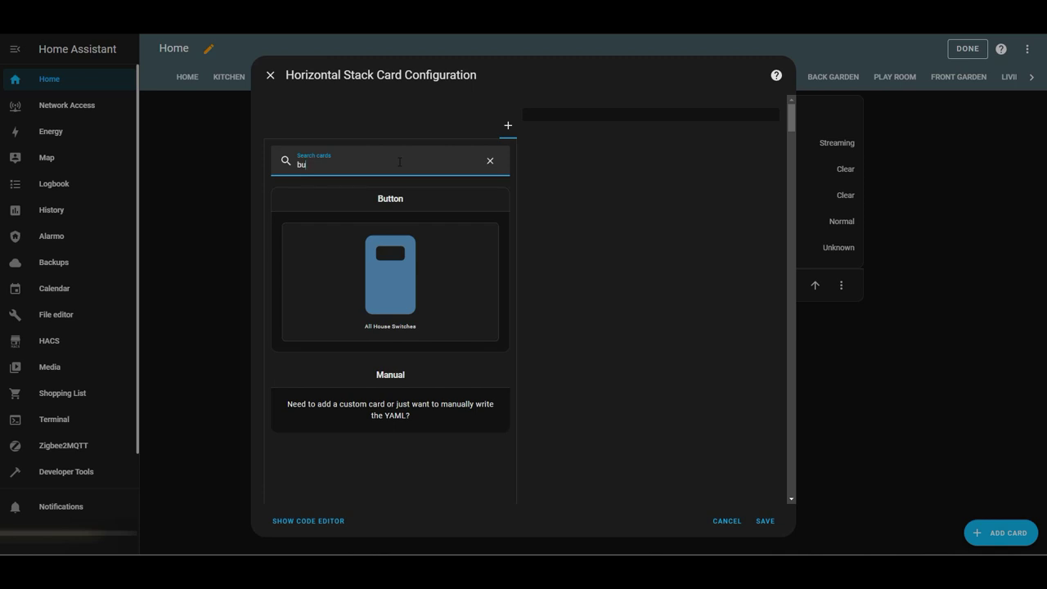
left_click(393, 204)
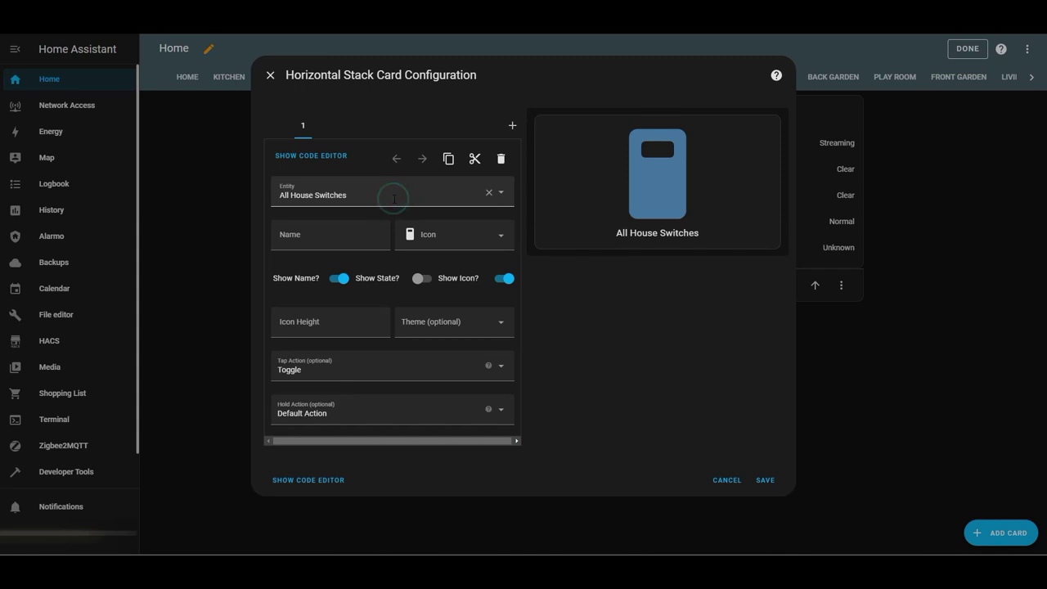
Set the button card's entity to the Clean - Master Bedroom helper, input_button.clean_master_bedroom
left_click(489, 192)
left_click(439, 196)
type("clean")
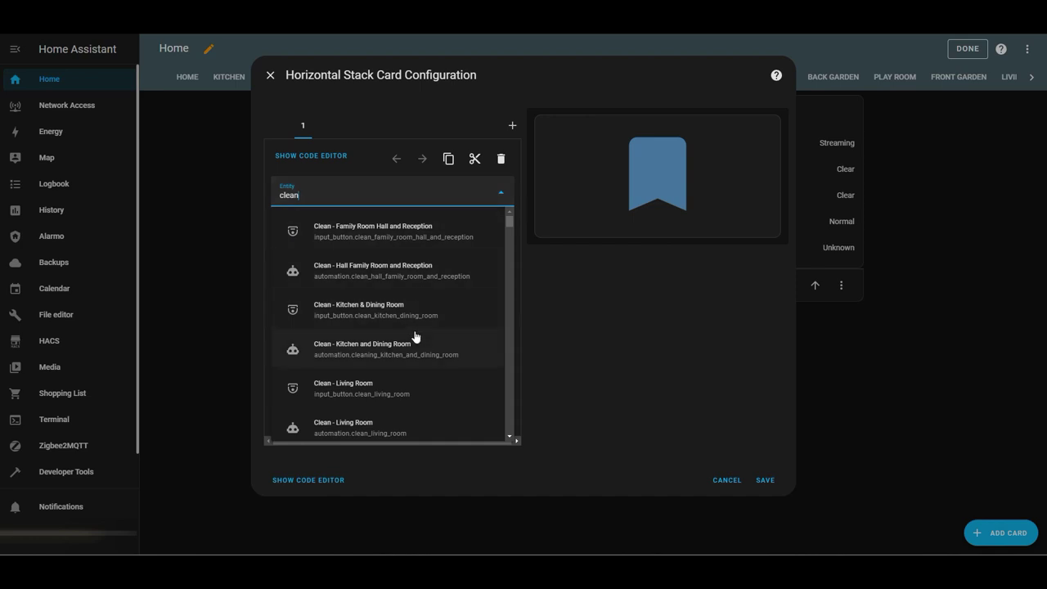
scroll(415, 335, "down", 2)
scroll(415, 335, "down", 1)
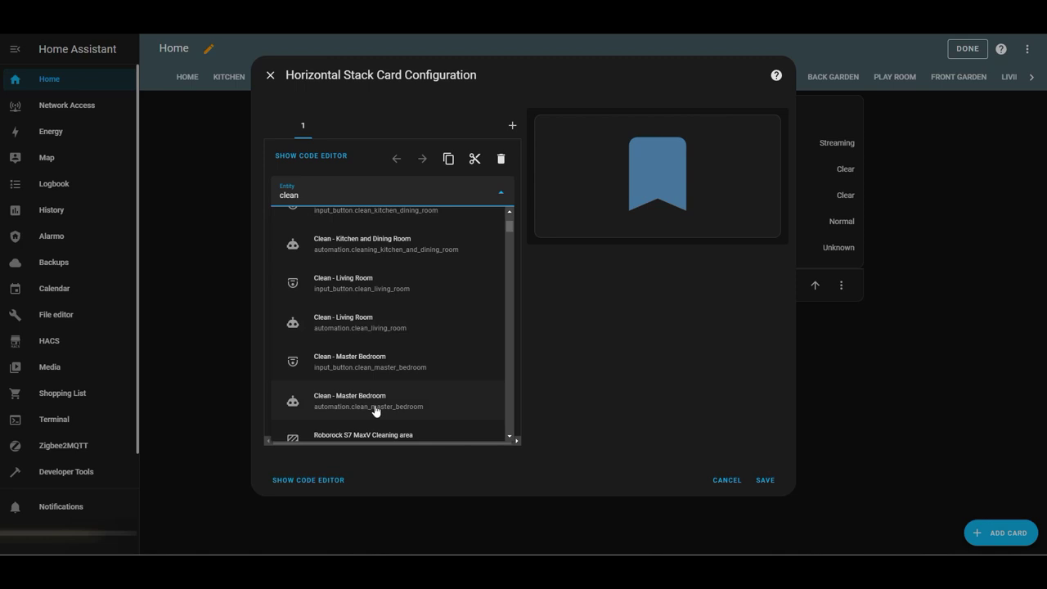
left_click(344, 372)
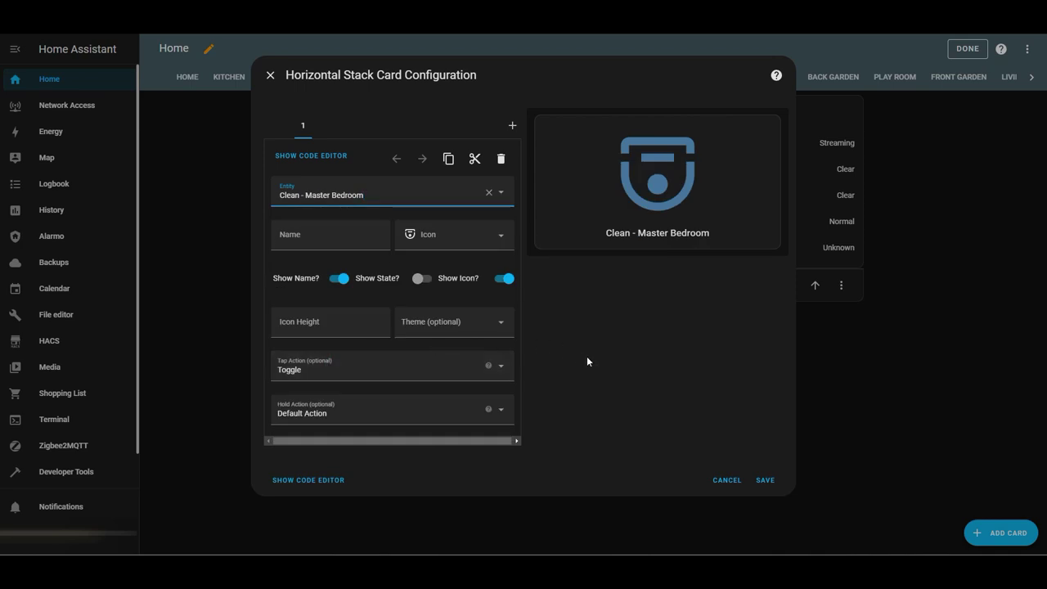
Set the button card's display name to Master Bedroom
left_click(309, 242)
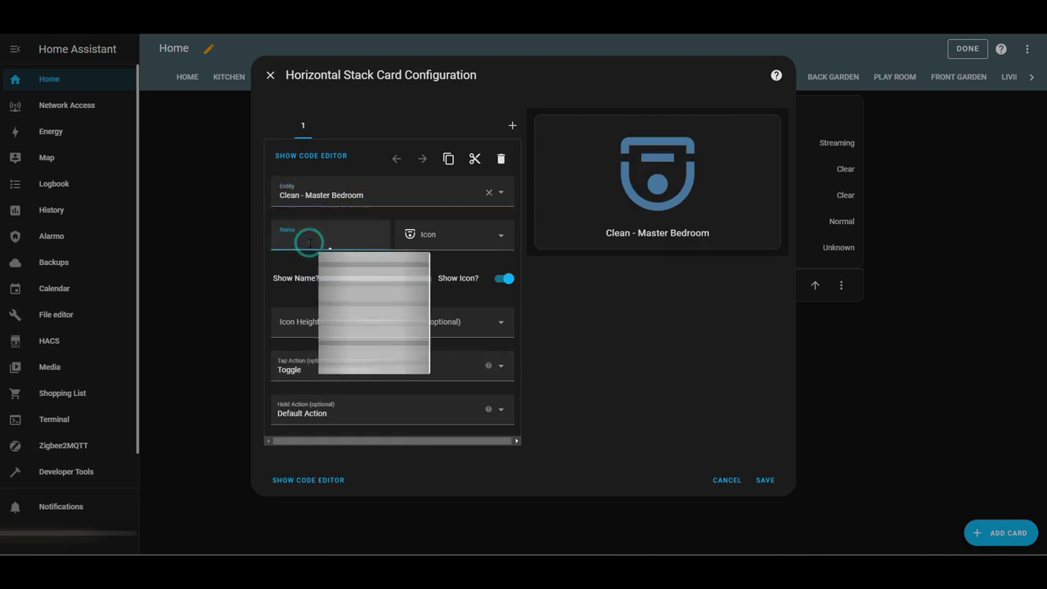
left_click(297, 238)
type("M")
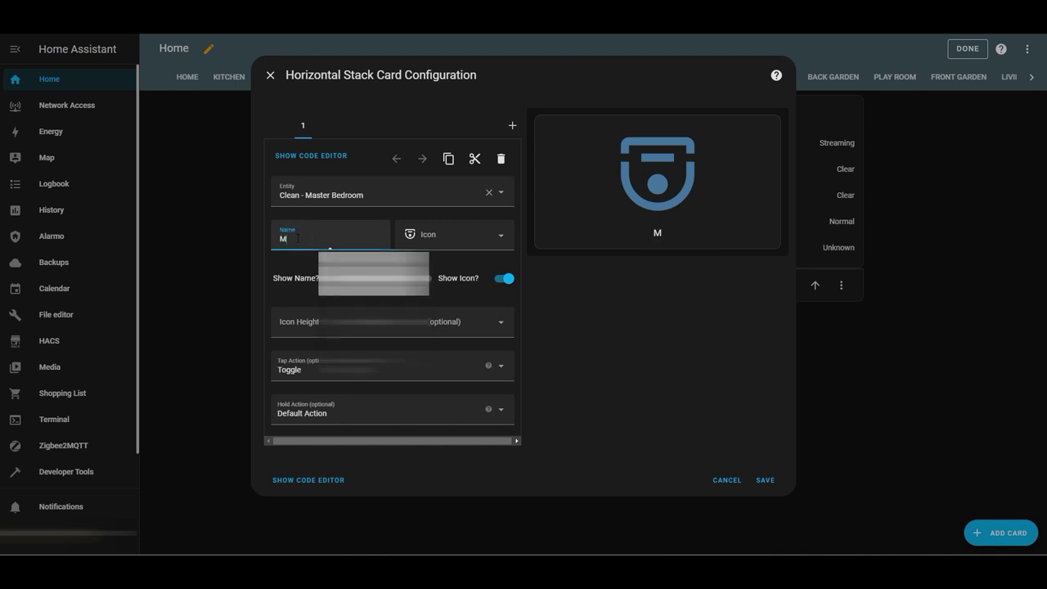
type("aster Bedroom")
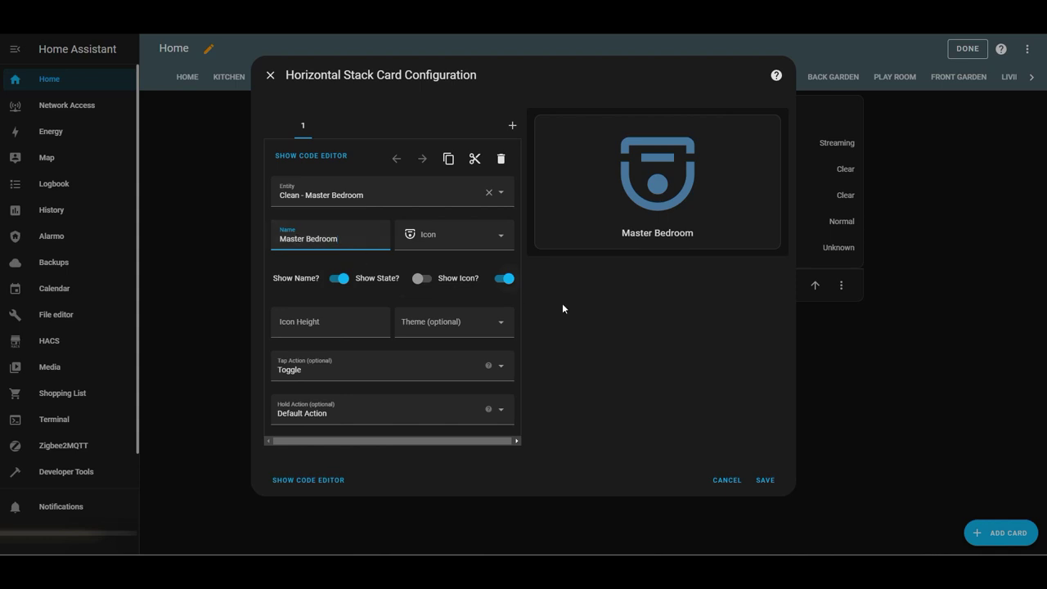
Save the horizontal stack, move it ahead of the Dining Room Info card, and finish editing the dashboard
left_click(766, 481)
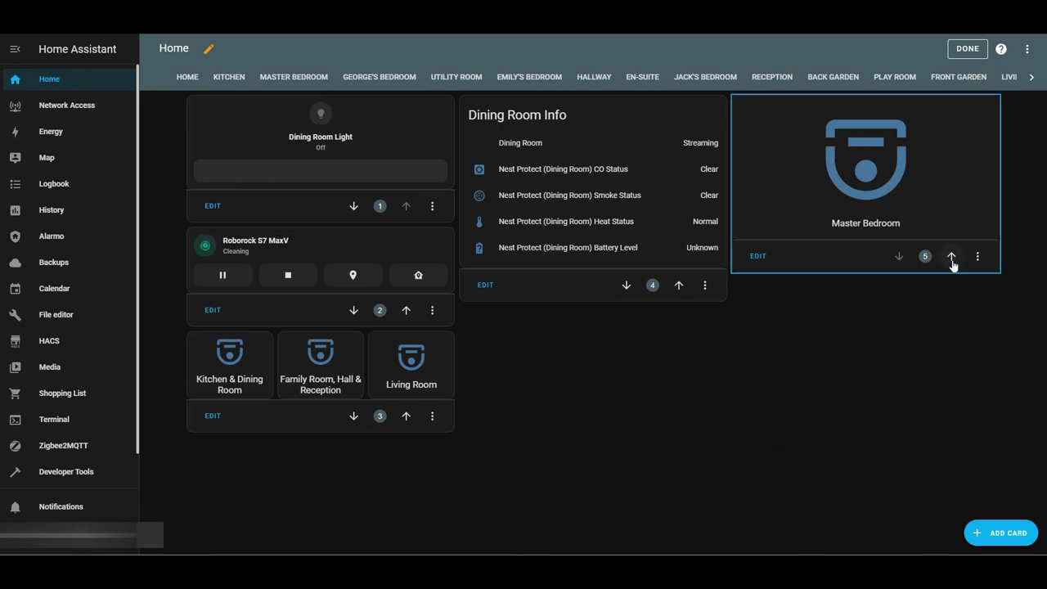
left_click(952, 258)
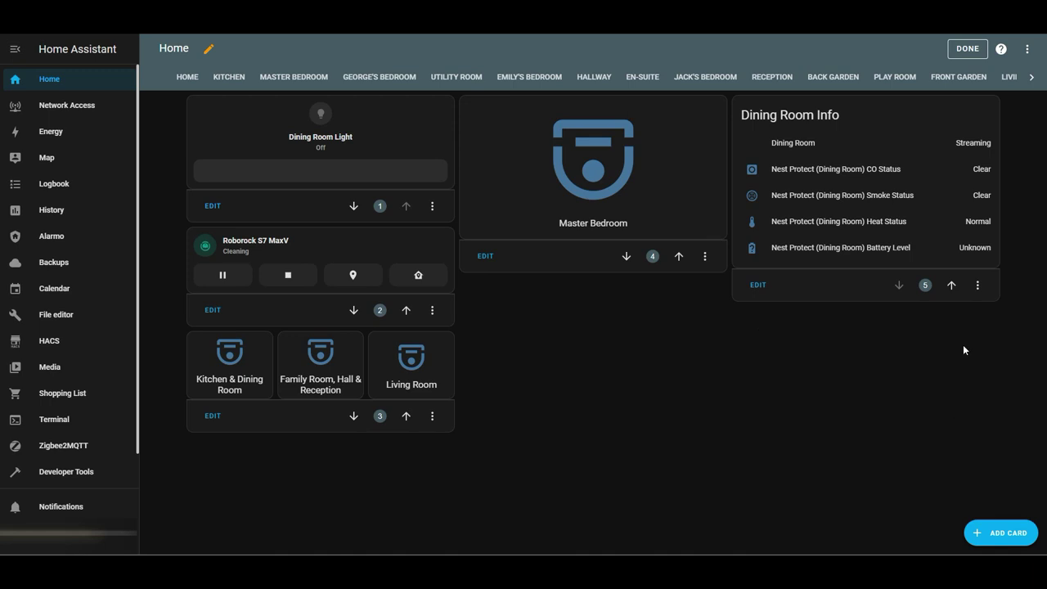
left_click(966, 49)
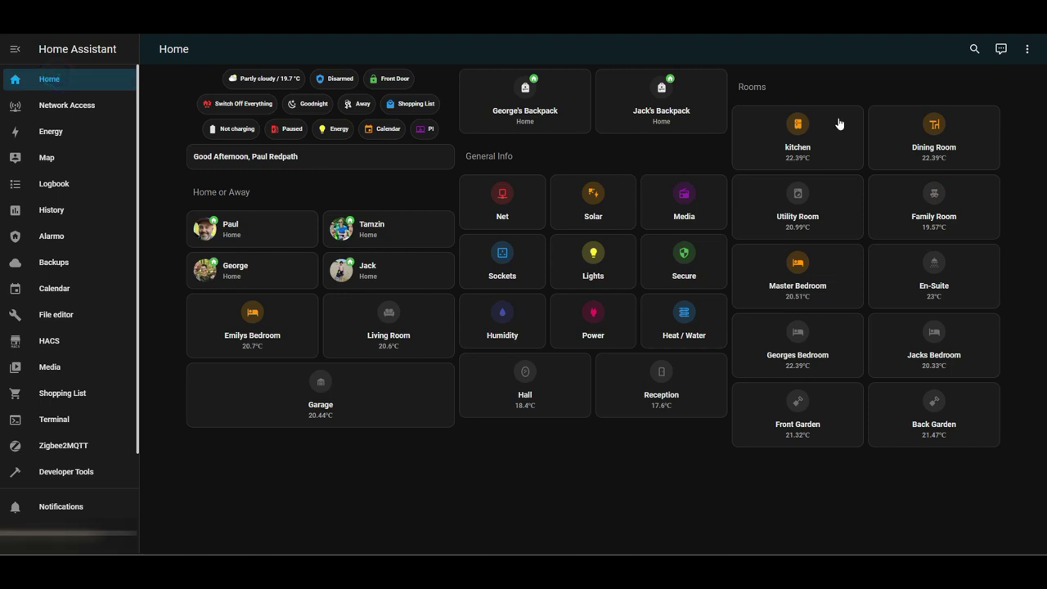
Open the Dining Room view for editing and add a Mushroom Vacuum Card for the Roborock S7 MaxV
left_click(889, 158)
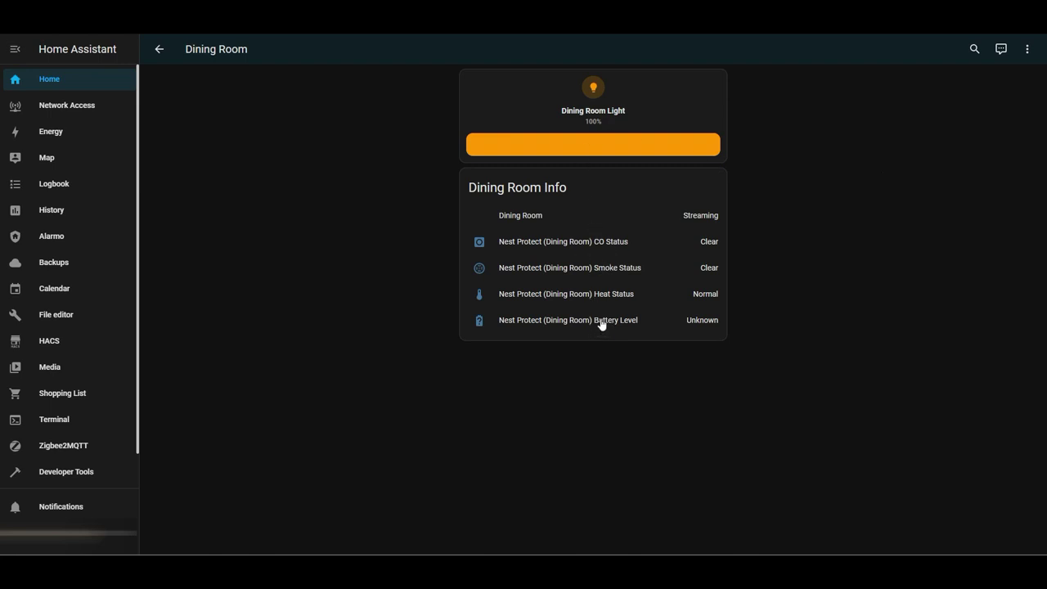
left_click(1027, 49)
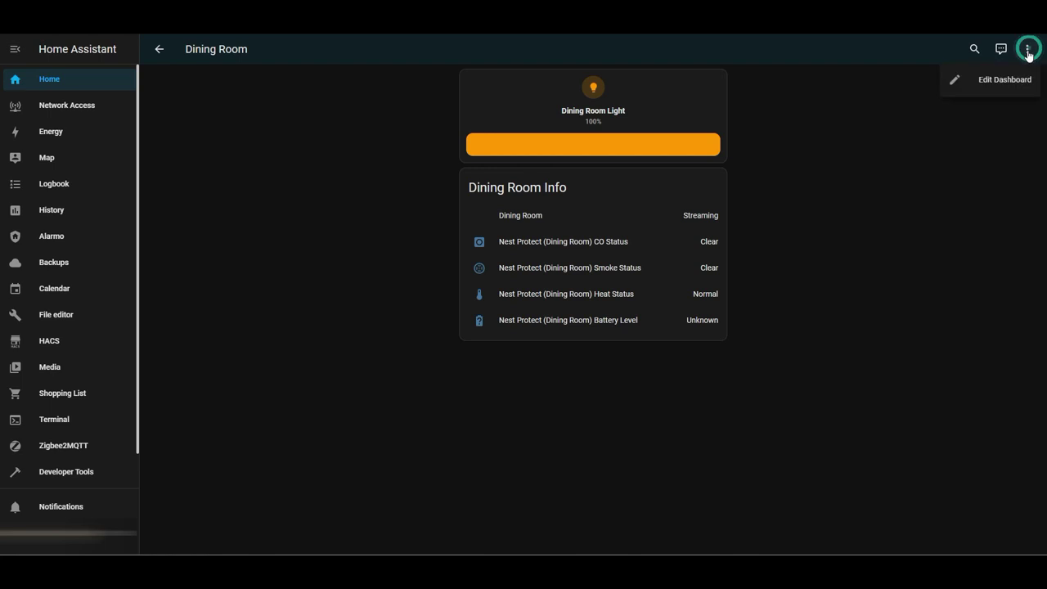
left_click(1009, 87)
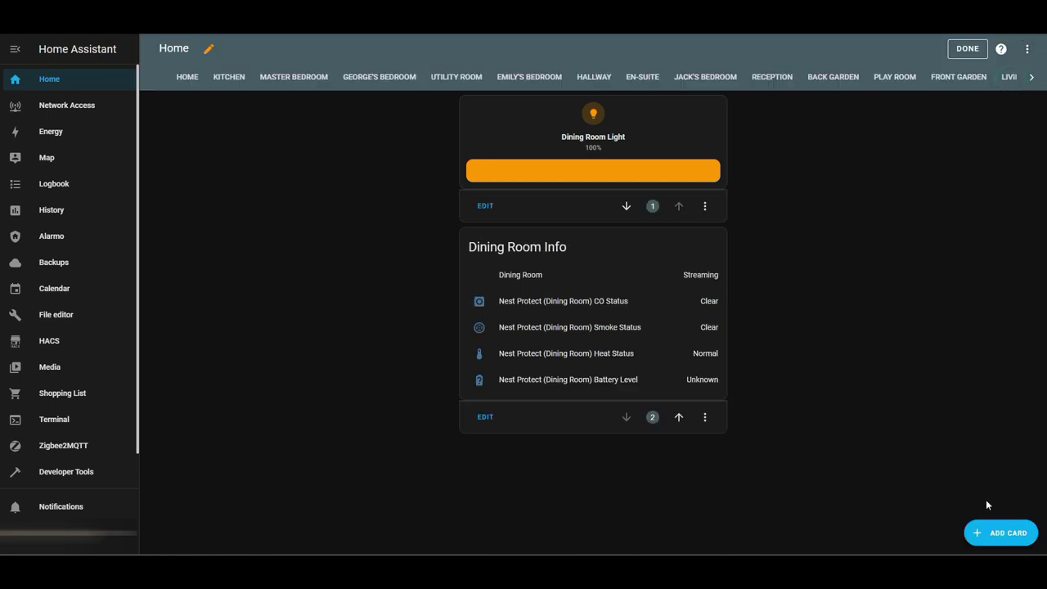
left_click(986, 533)
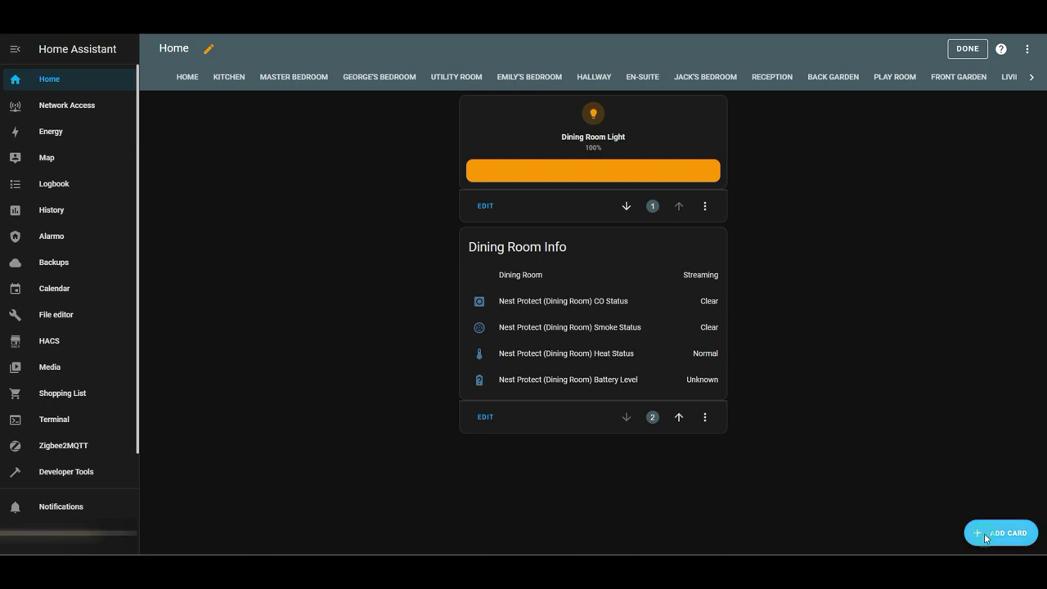
left_click(455, 131)
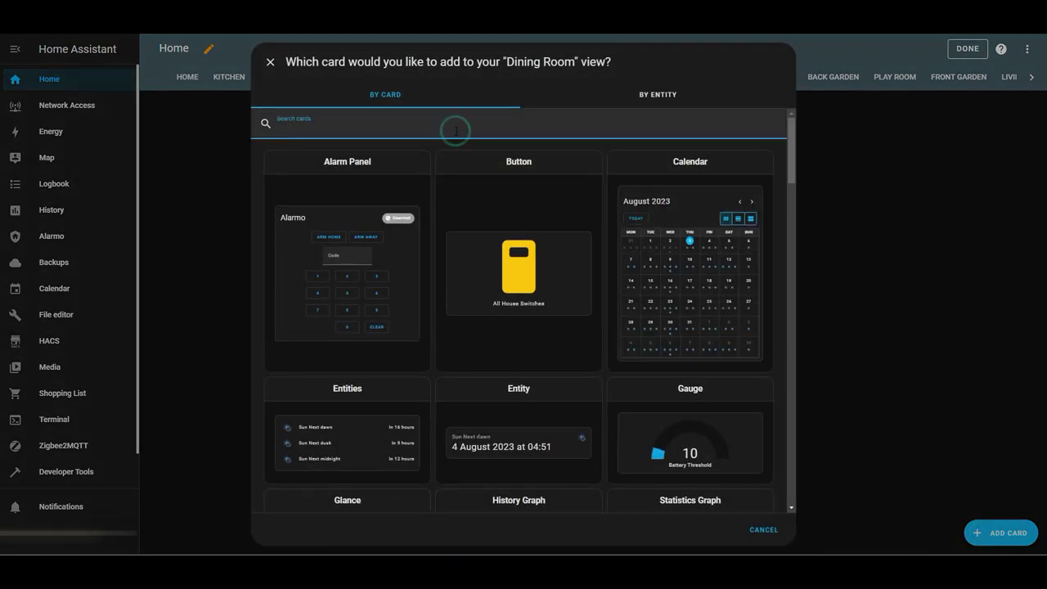
type("vac")
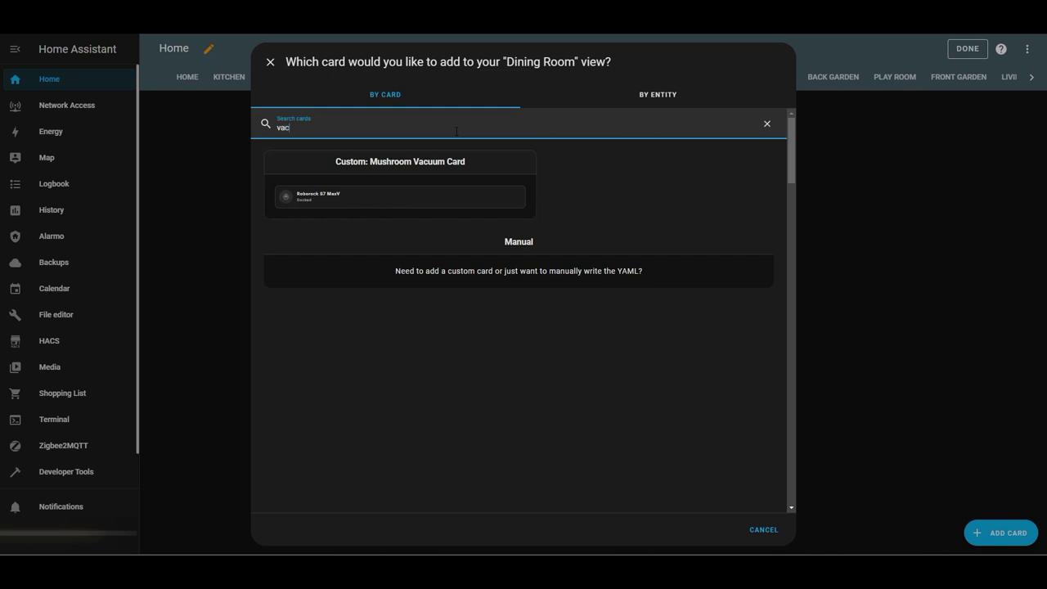
left_click(393, 178)
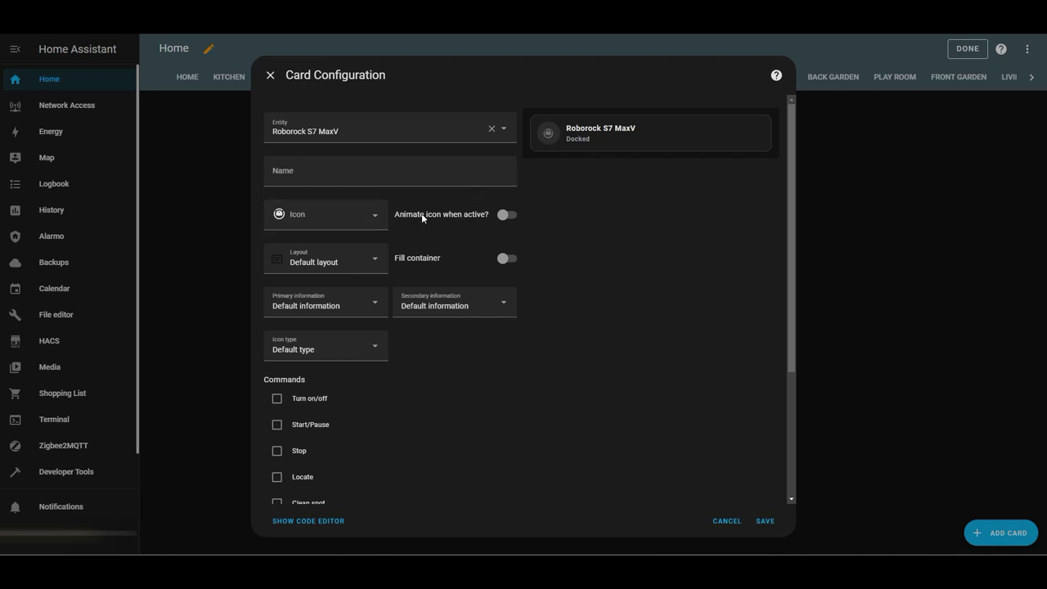
Enable icon animation when active and the Turn on/off, Start/Pause, Stop, Locate, Clean spot and Return home commands on the vacuum card
left_click(507, 214)
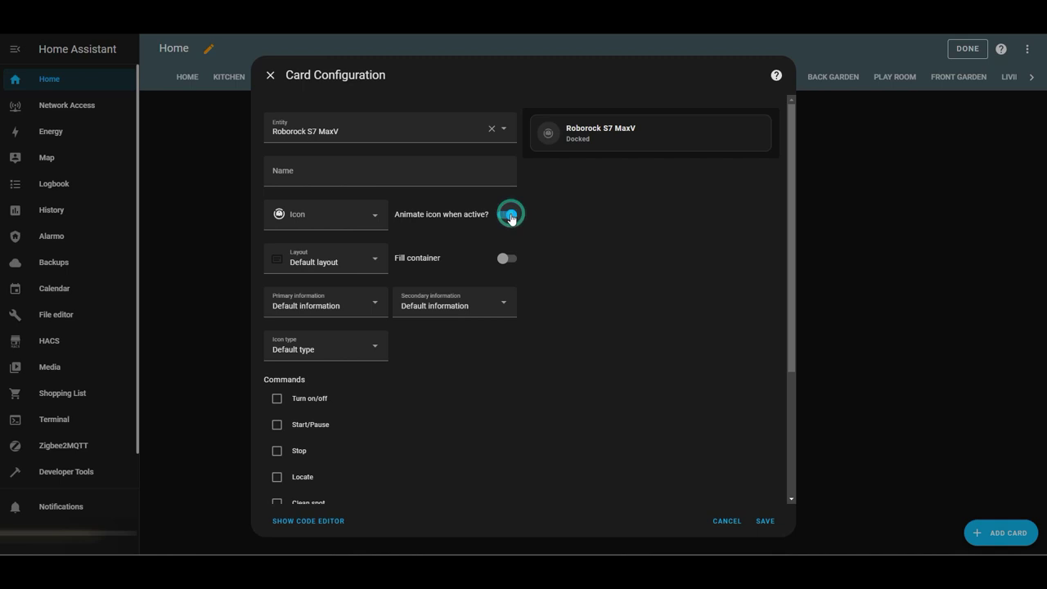
scroll(354, 256, "down", 3)
left_click(276, 211)
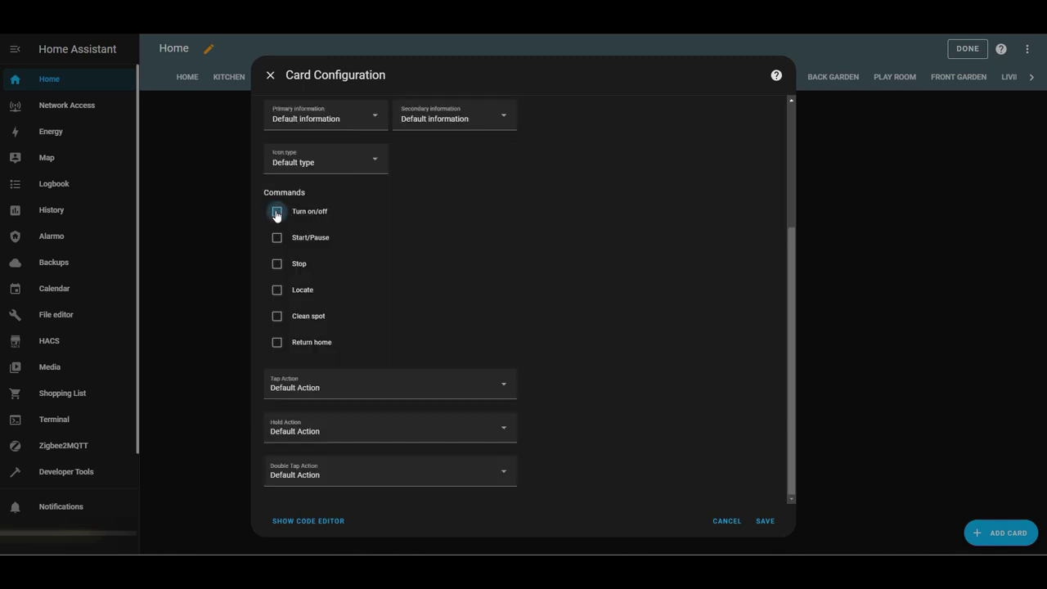
left_click(277, 239)
left_click(277, 264)
left_click(278, 290)
left_click(278, 317)
left_click(276, 342)
Save the vacuum card, move it ahead of the Dining Room Info card, and finish editing the dashboard
left_click(765, 522)
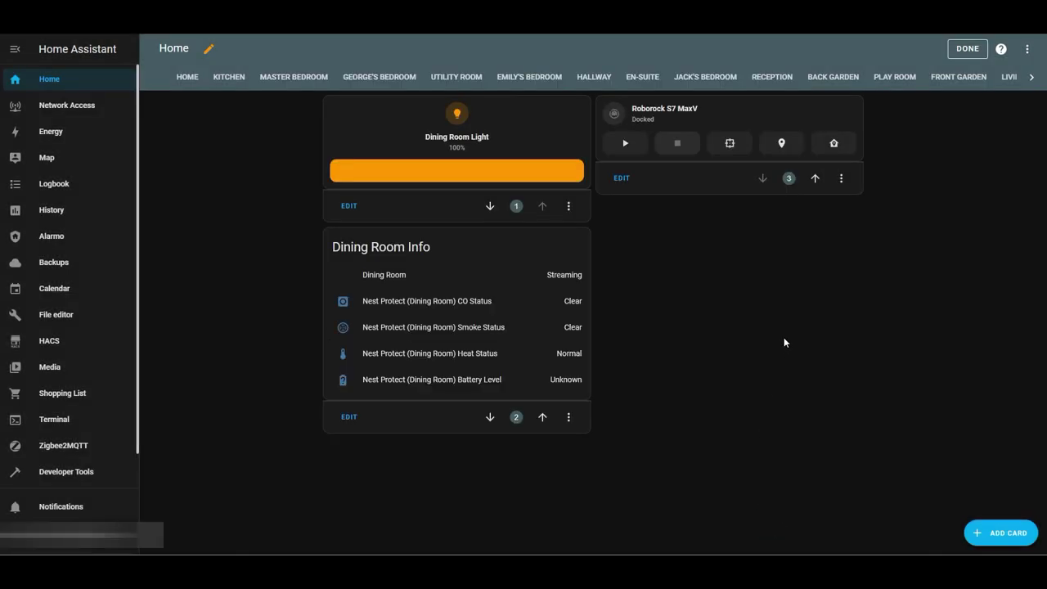
left_click(815, 177)
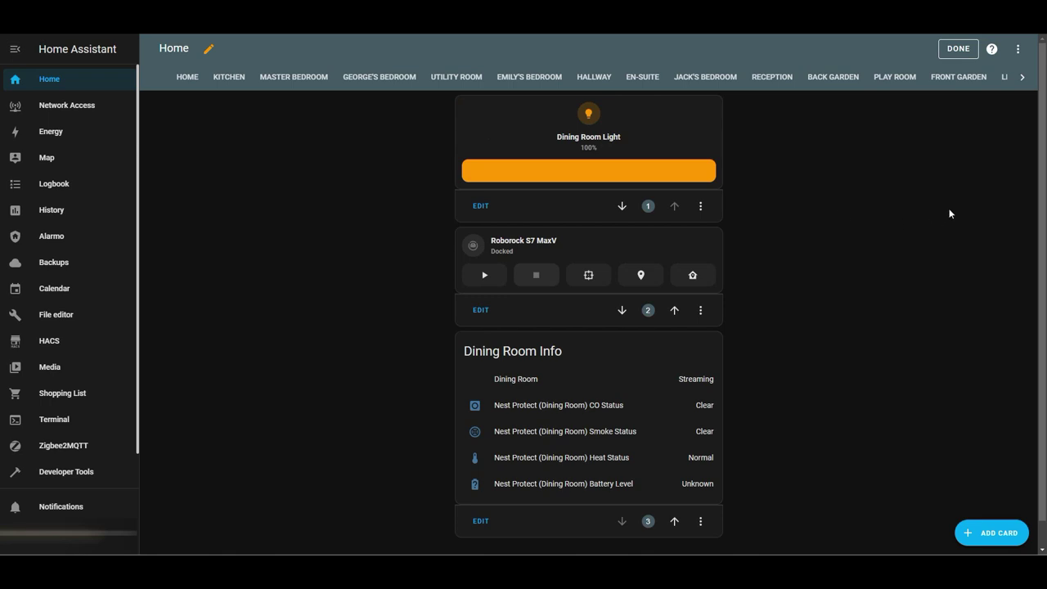
left_click(961, 51)
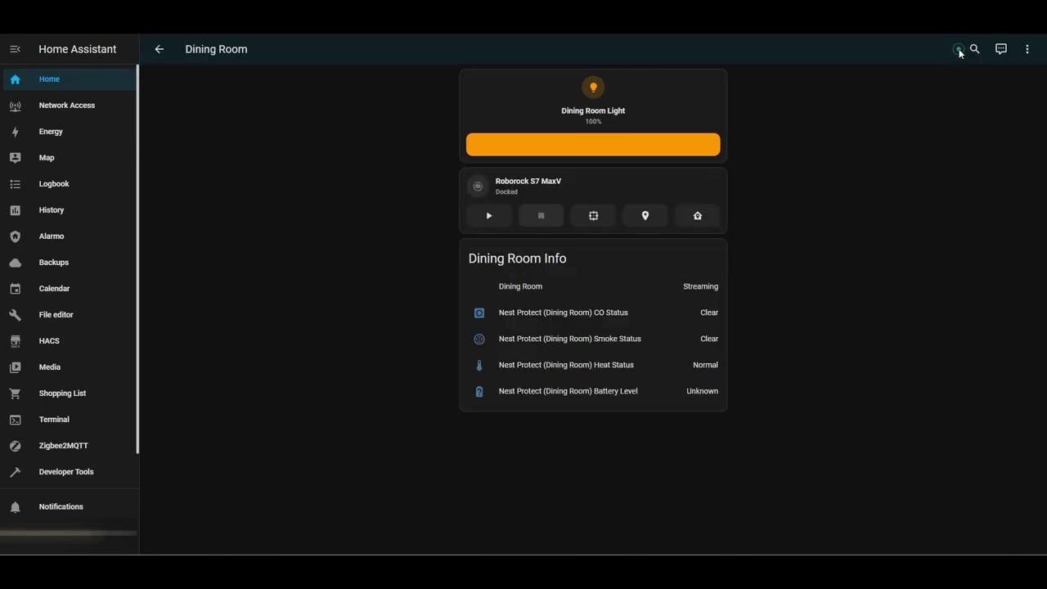
Examine the Roborock S7 MaxV details from its card, including the fan speed options and cleaner commands, and close them
left_click(652, 180)
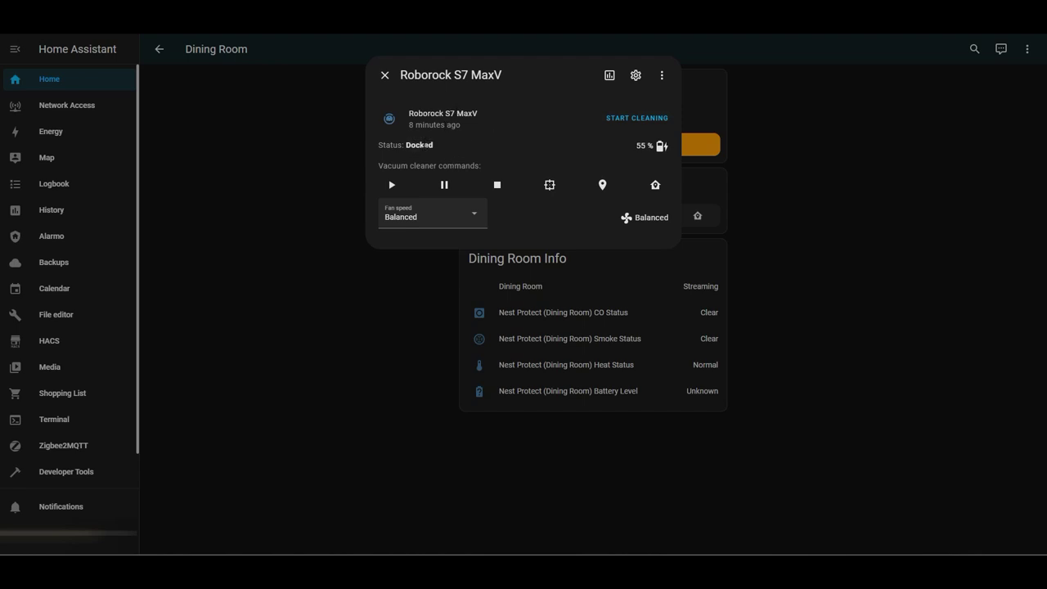
left_click(475, 220)
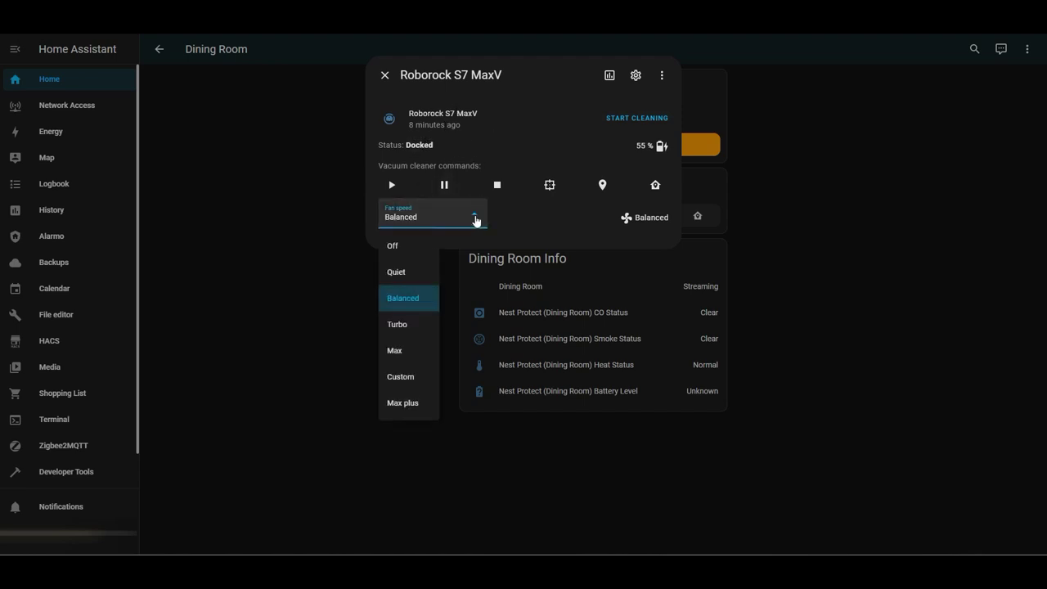
left_click(416, 297)
left_click(646, 194)
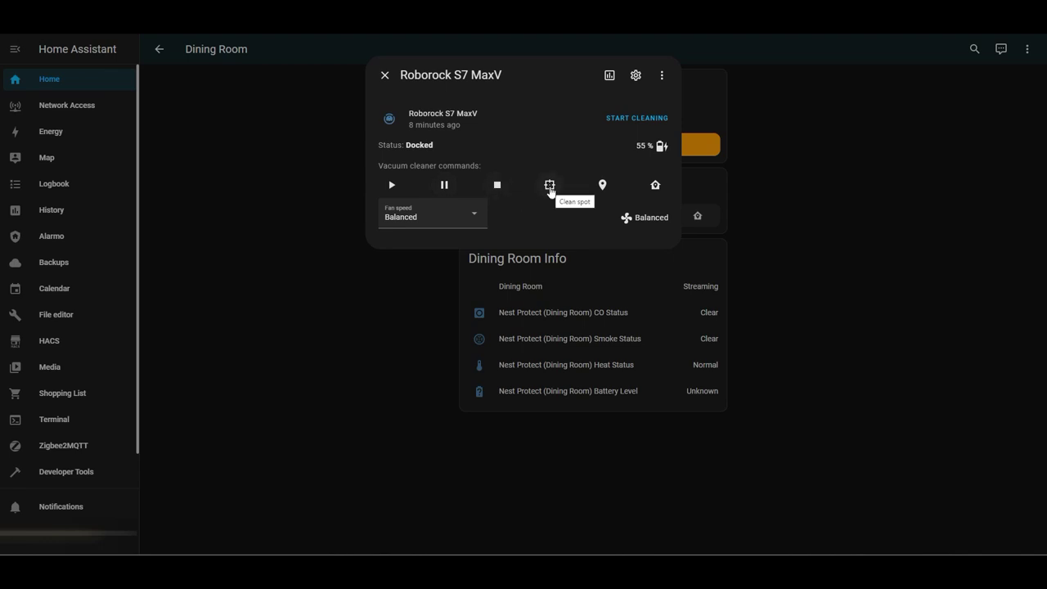
left_click(661, 74)
left_click(384, 74)
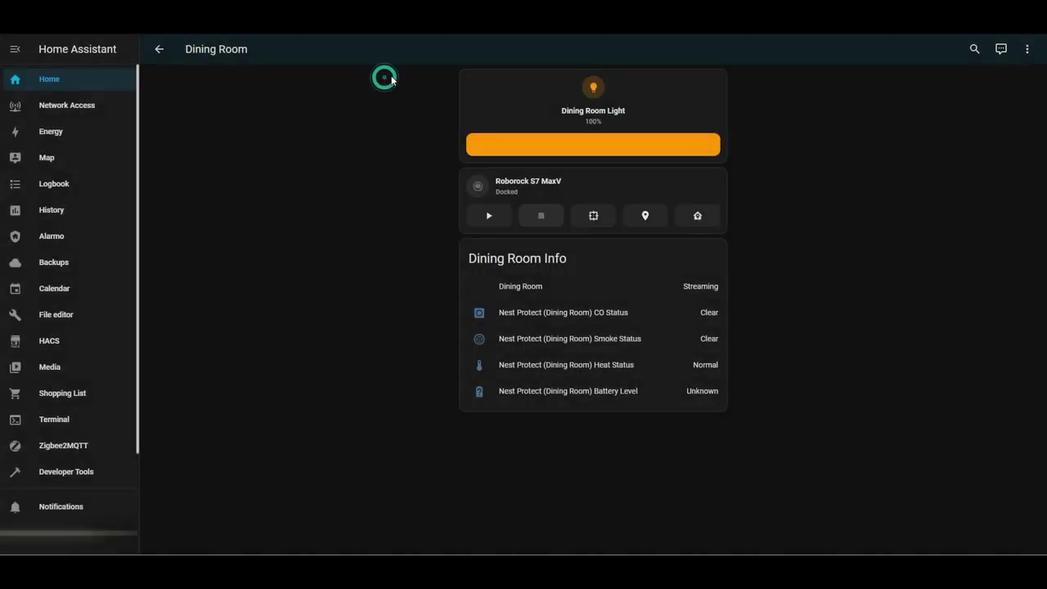